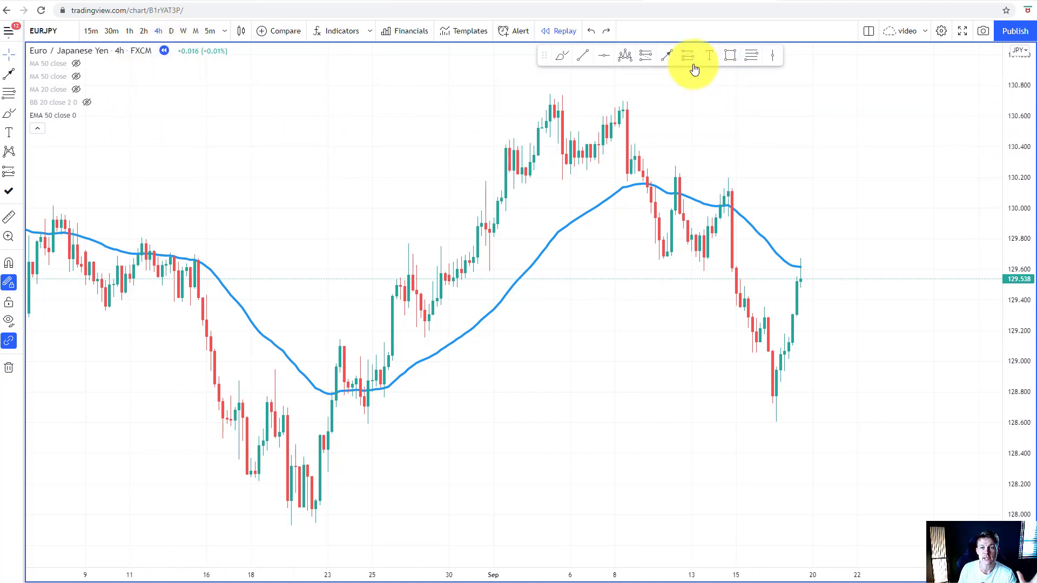
click(665, 60)
click(669, 86)
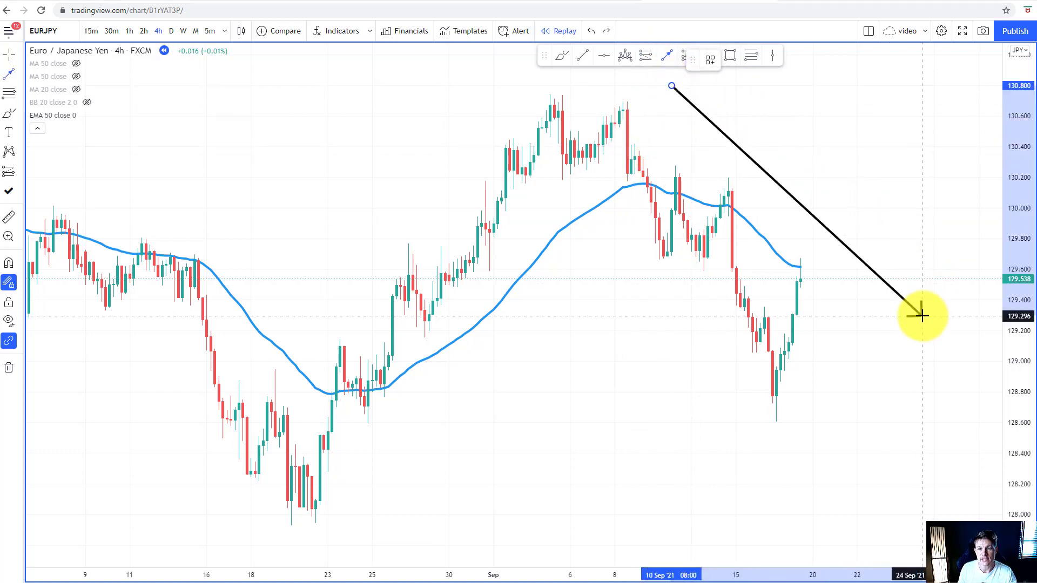
key(Escape)
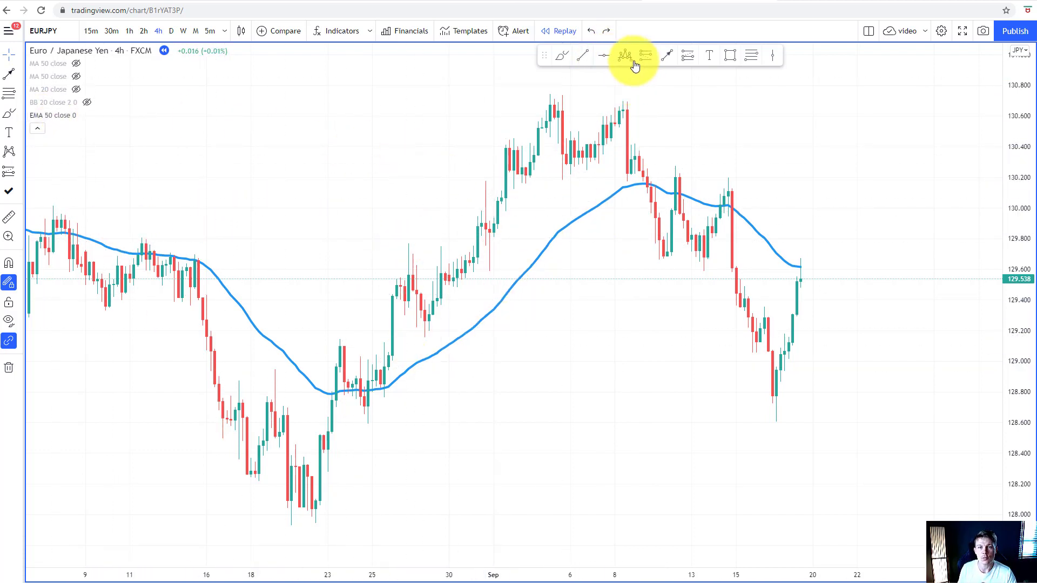
Draw three arrows tracing the recent EURJPY swings: from about 130.64 down to 129.67, up to 130.10, and down to 128.66
click(611, 111)
click(663, 259)
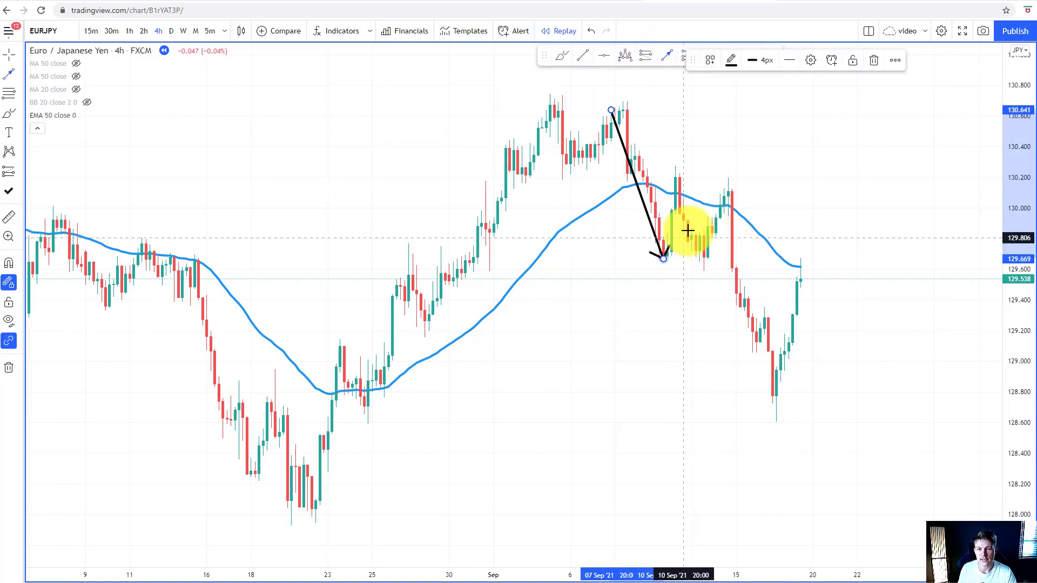
click(675, 260)
click(731, 193)
click(732, 194)
click(744, 223)
click(768, 413)
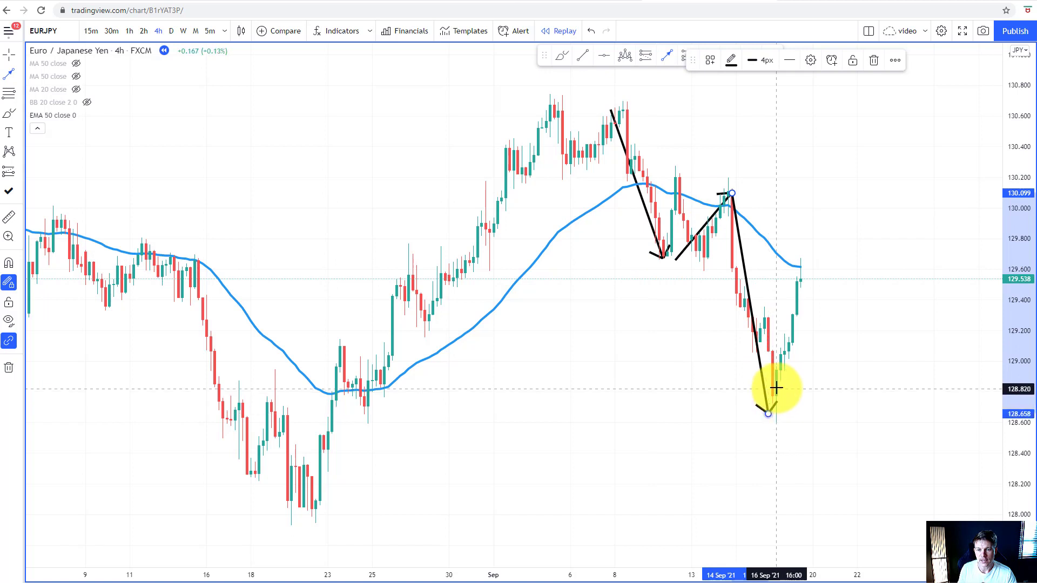
Draw an arrow from the latest low at about 128.71 up to the EMA, and a second arrow projecting down to about 128.20
click(769, 406)
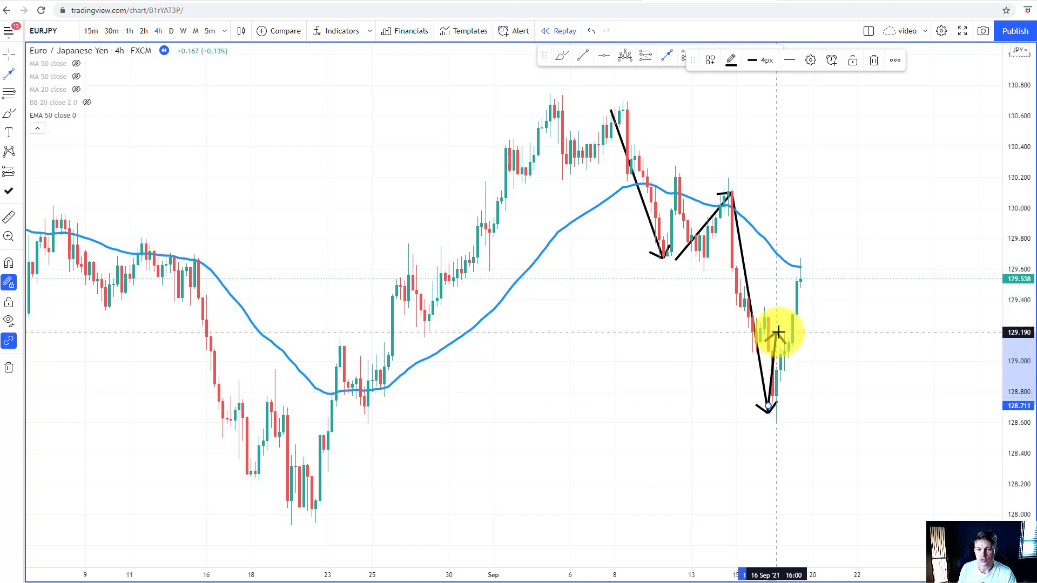
click(818, 271)
click(825, 271)
click(914, 482)
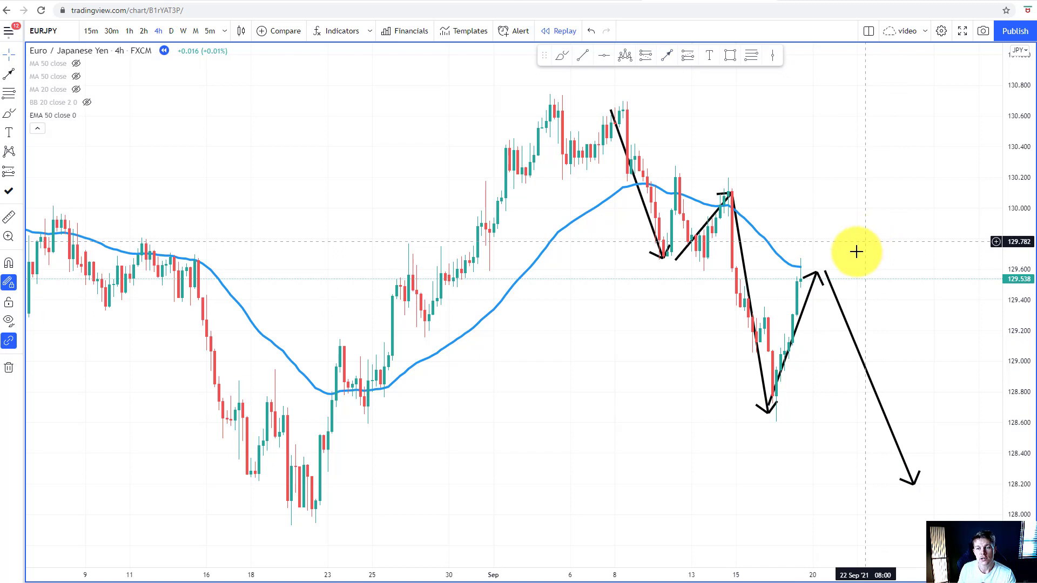
Draw a rectangle around the latest candles at the EMA, spanning about 129.67 to 129.44
click(726, 55)
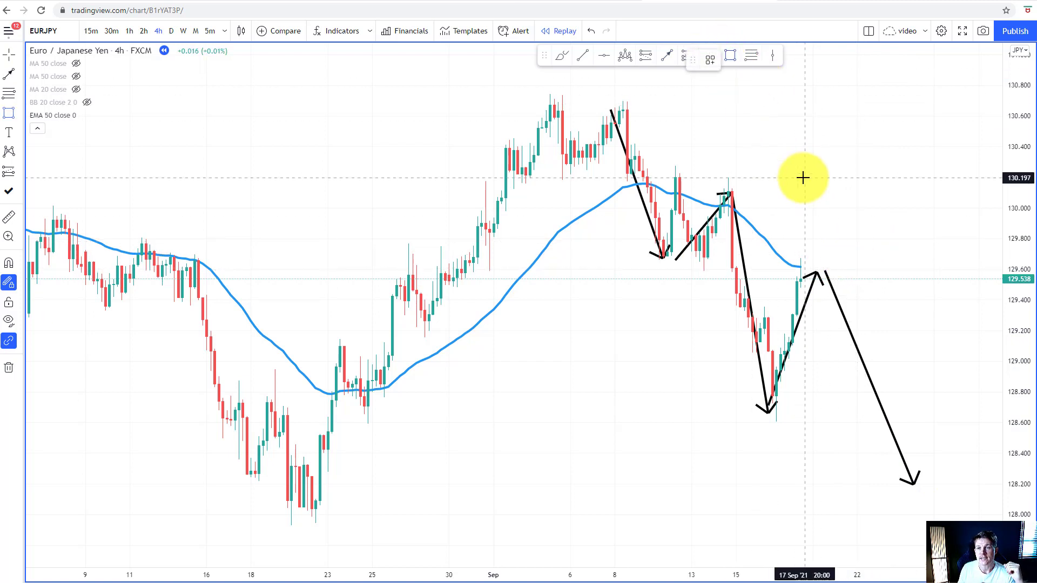
drag(782, 259, 845, 304)
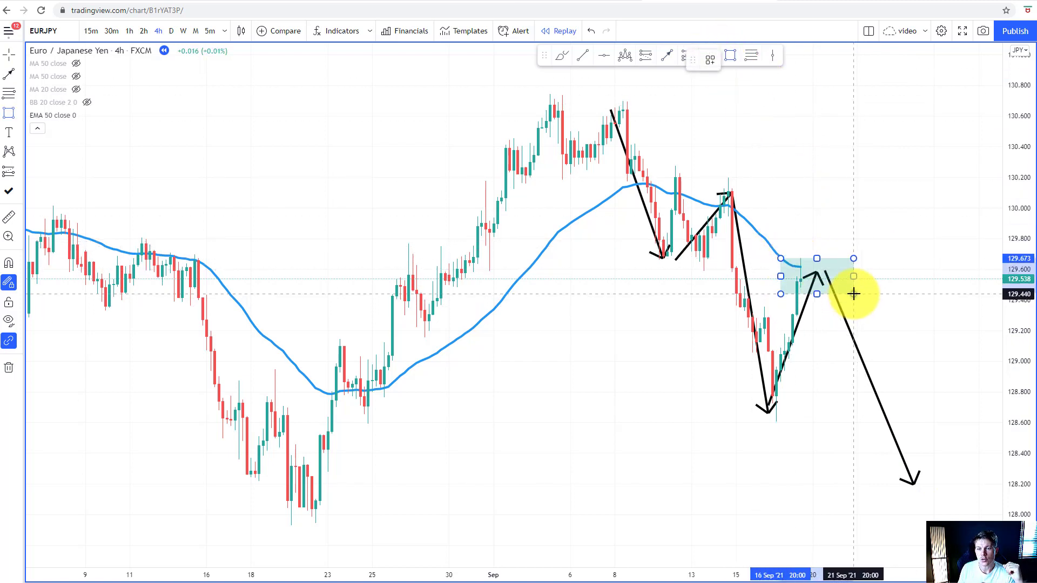
click(849, 180)
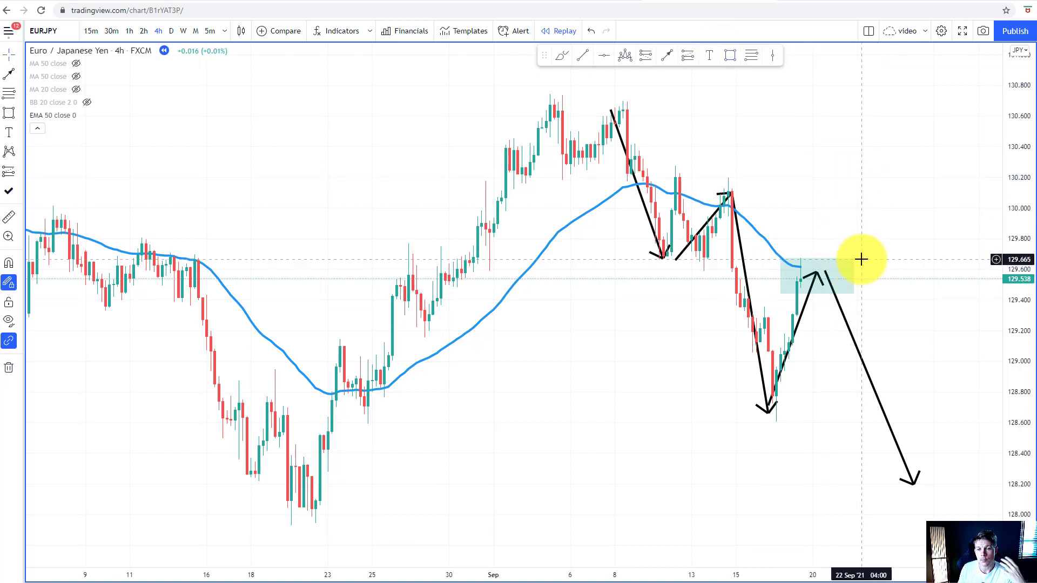
Remove all arrows and the rectangle from the chart
right_click(839, 156)
click(886, 431)
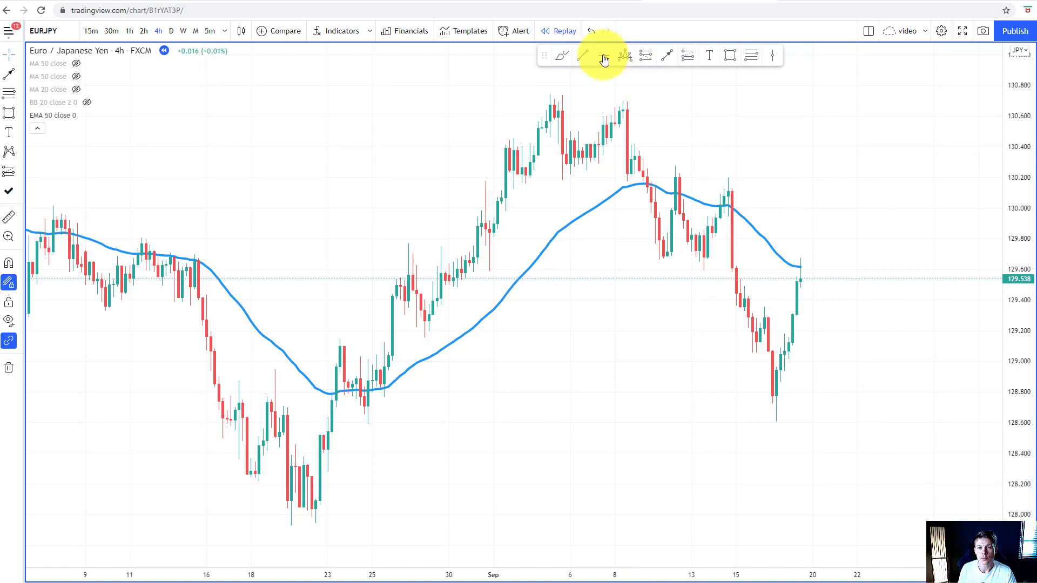
Draw a horizontal trend line at about 129.66 along the 10 September lows, extending past the latest candle
click(635, 257)
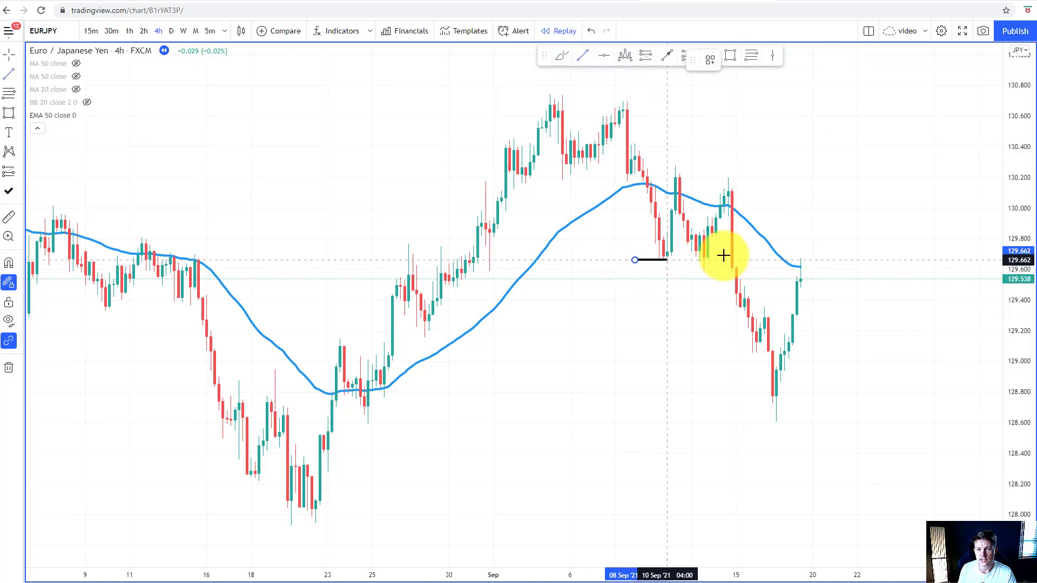
click(880, 257)
scroll(626, 327, up, 3)
scroll(573, 305, up, 2)
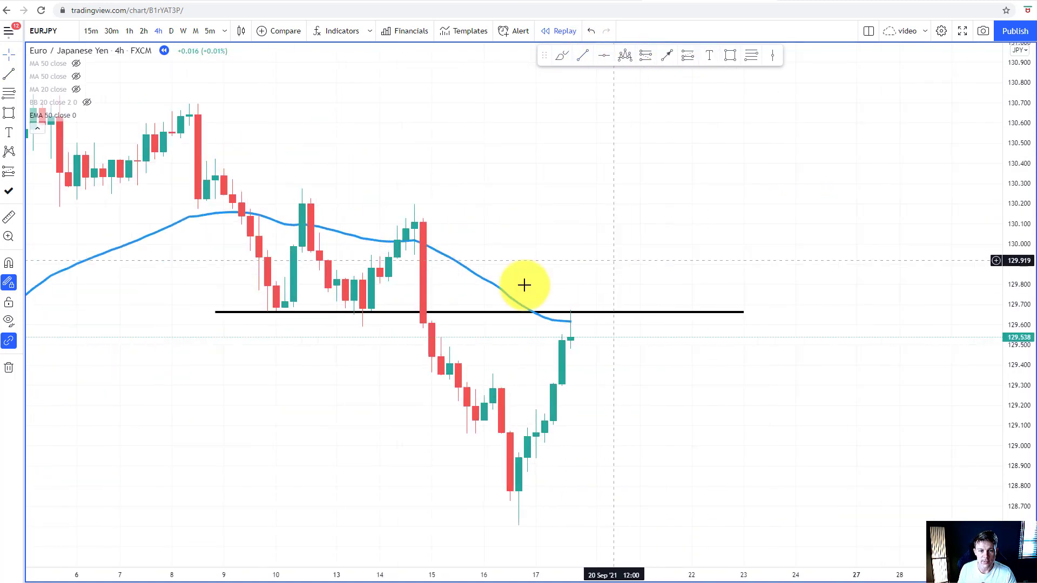
drag(513, 388, 680, 378)
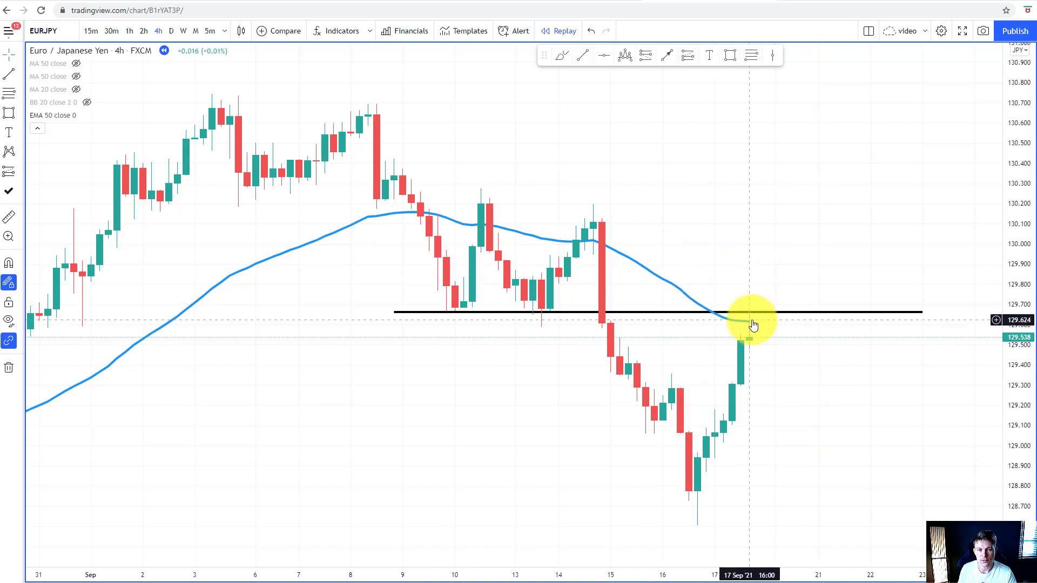
Draw a downward arrow from beside the latest candle at about 129.58 to about 128.62, and undo it
scroll(752, 321, down, 2)
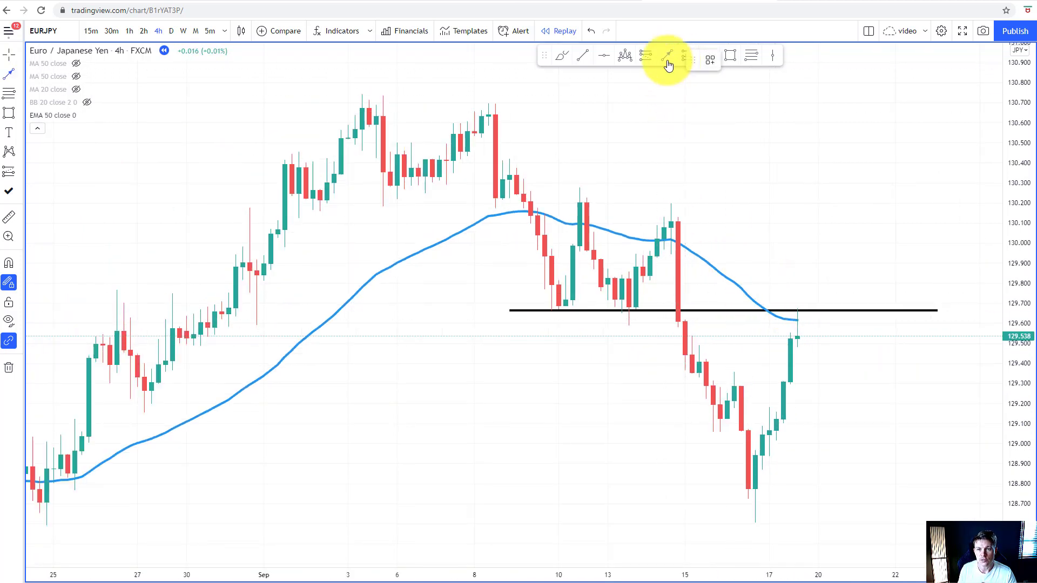
click(668, 64)
click(812, 327)
click(888, 518)
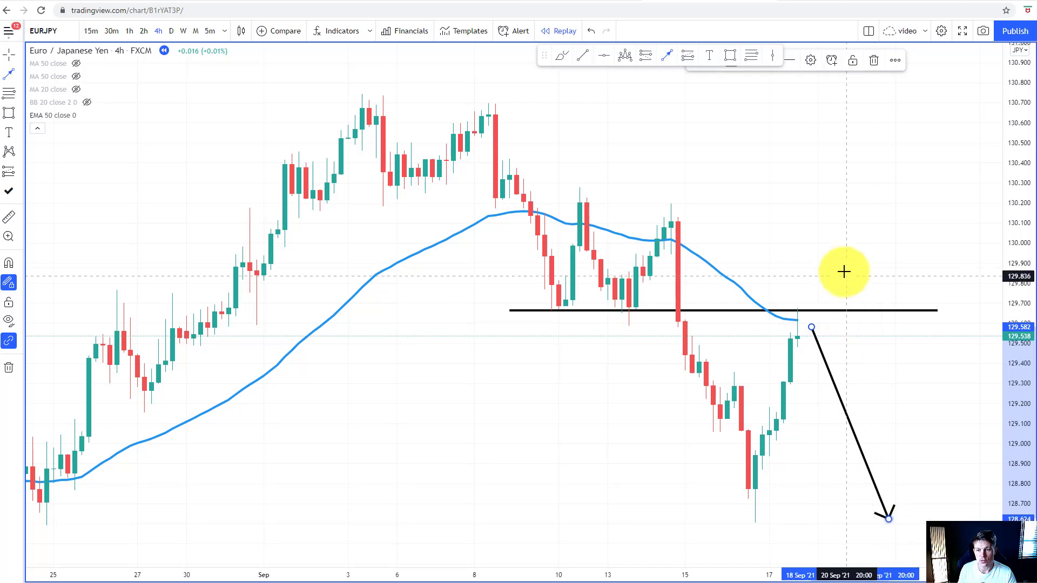
key(ctrl+z)
Switch the chart to the 15-minute timeframe and hide the EMA 50 indicator
mouse_move(73, 69)
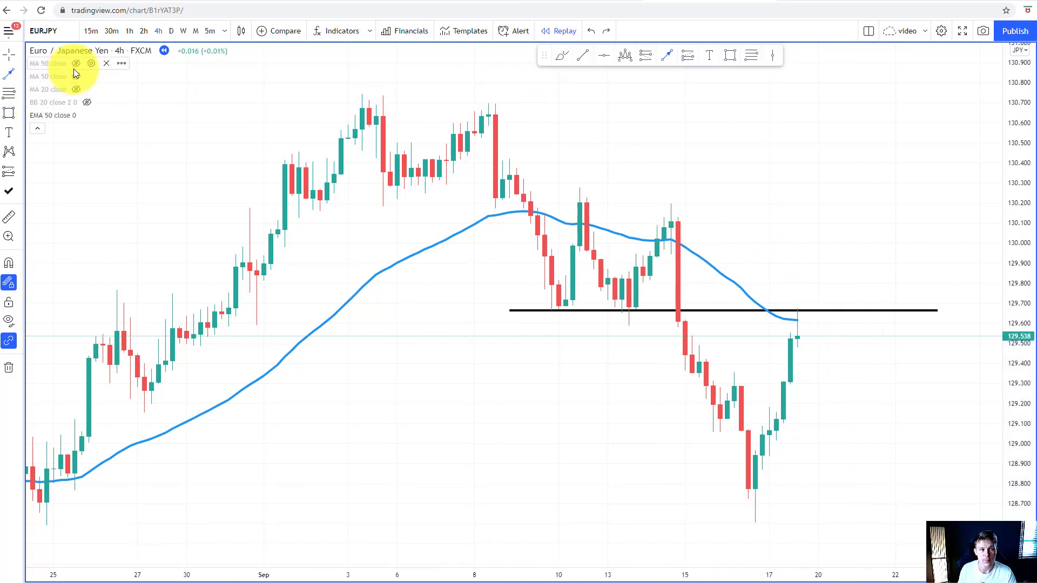
click(91, 31)
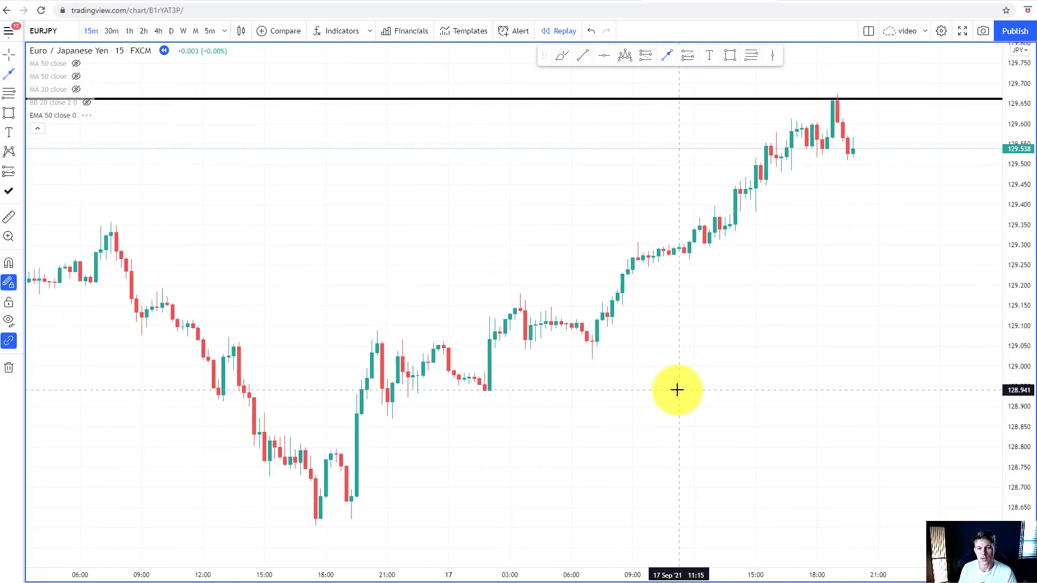
mouse_move(77, 90)
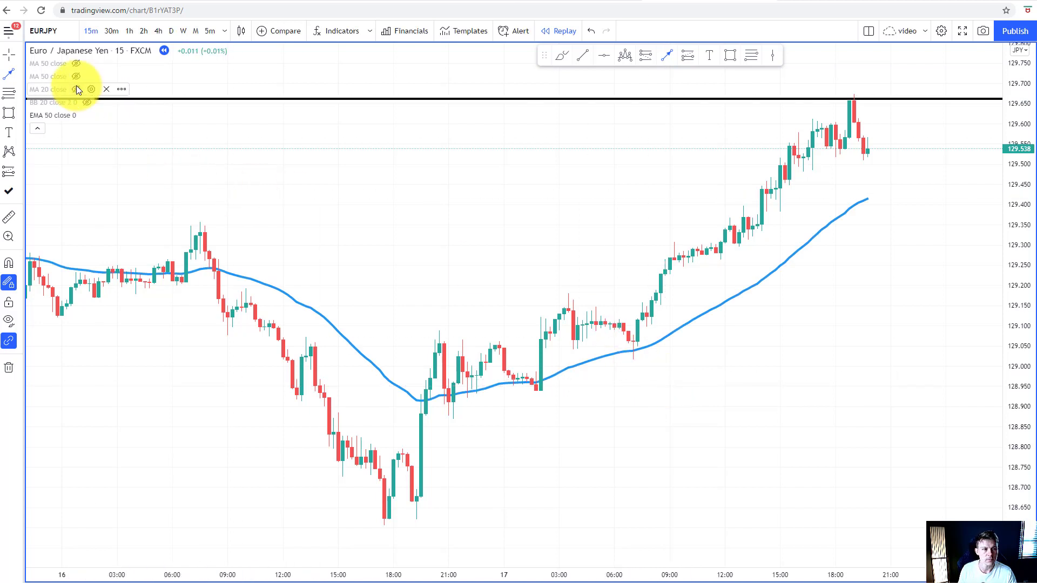
click(86, 115)
Draw a rising trend line under the lows from about 128.62 on 16 September 19:00 to about 129.66 on 17 September 23:00
scroll(479, 240, up, 3)
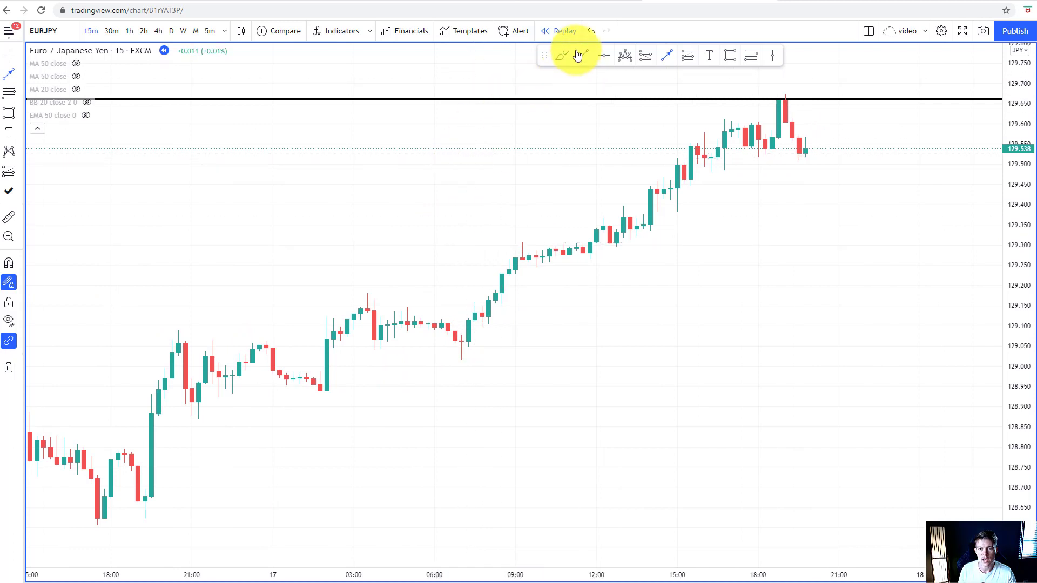
click(139, 519)
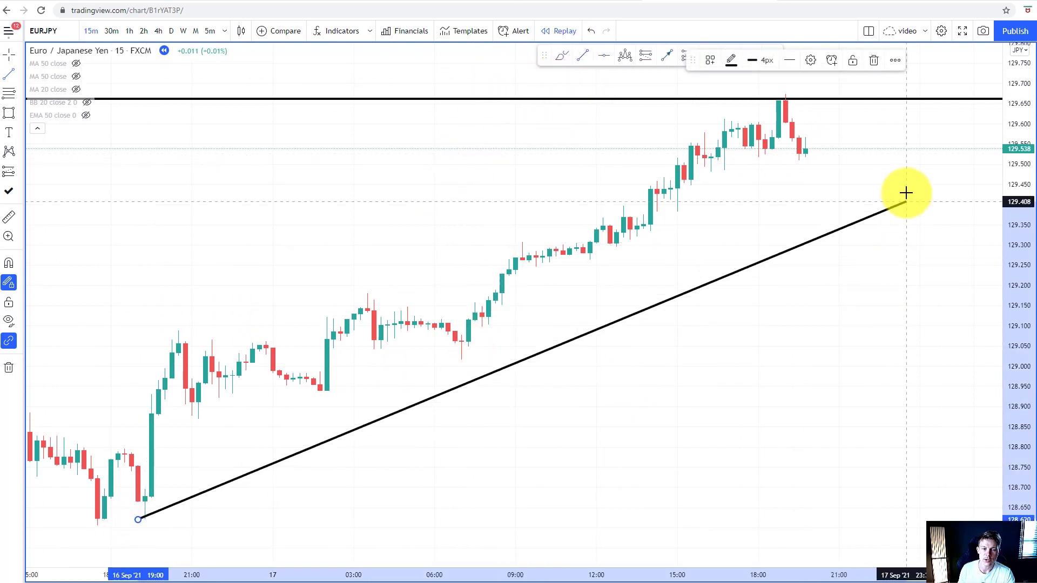
click(893, 100)
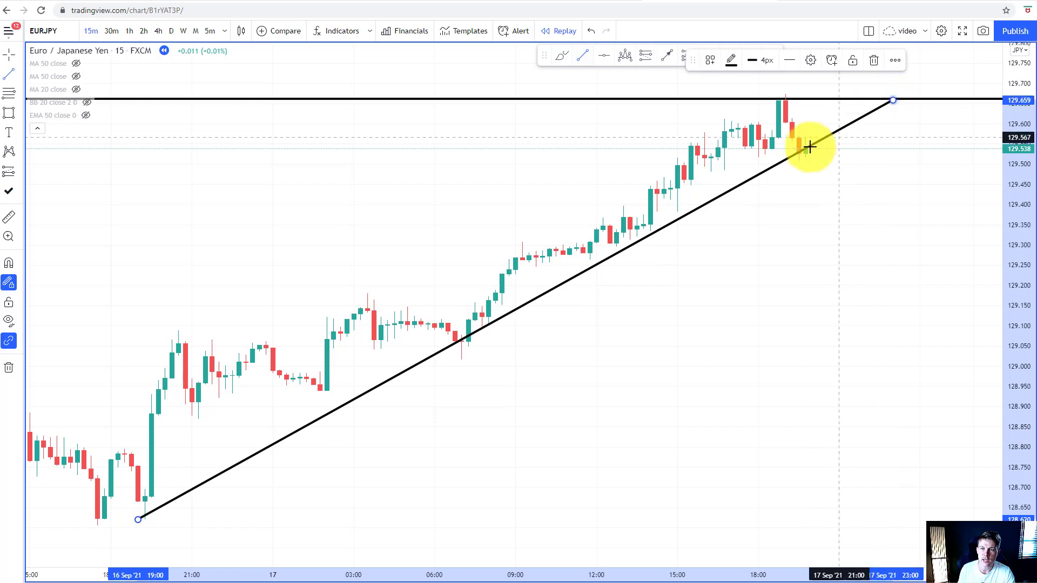
Draw a horizontal support line at about 129.50 from 17 September 13:45 to beyond the latest candle
click(641, 163)
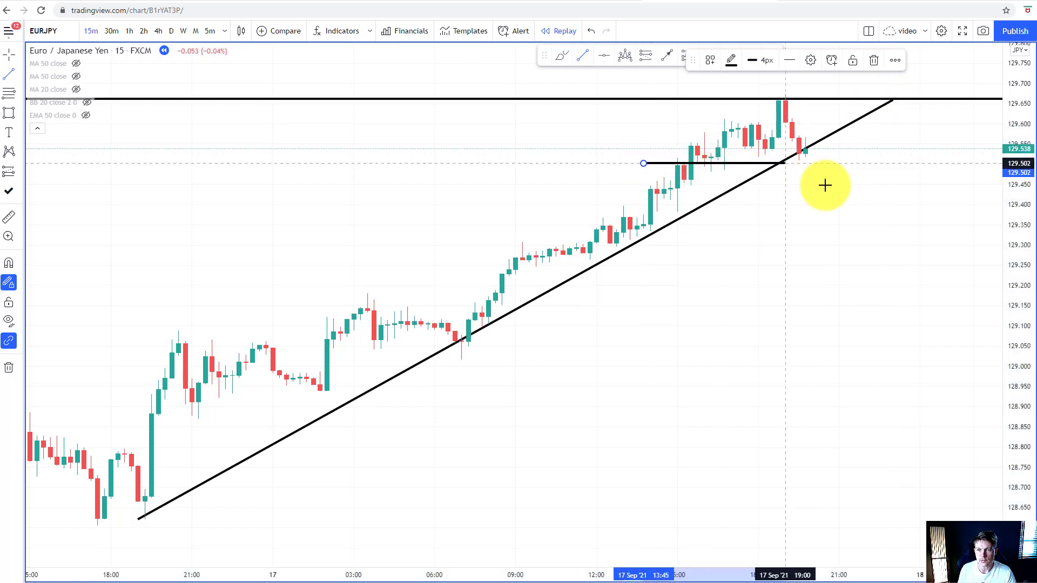
shift+click(905, 186)
scroll(633, 221, up, 1)
click(597, 186)
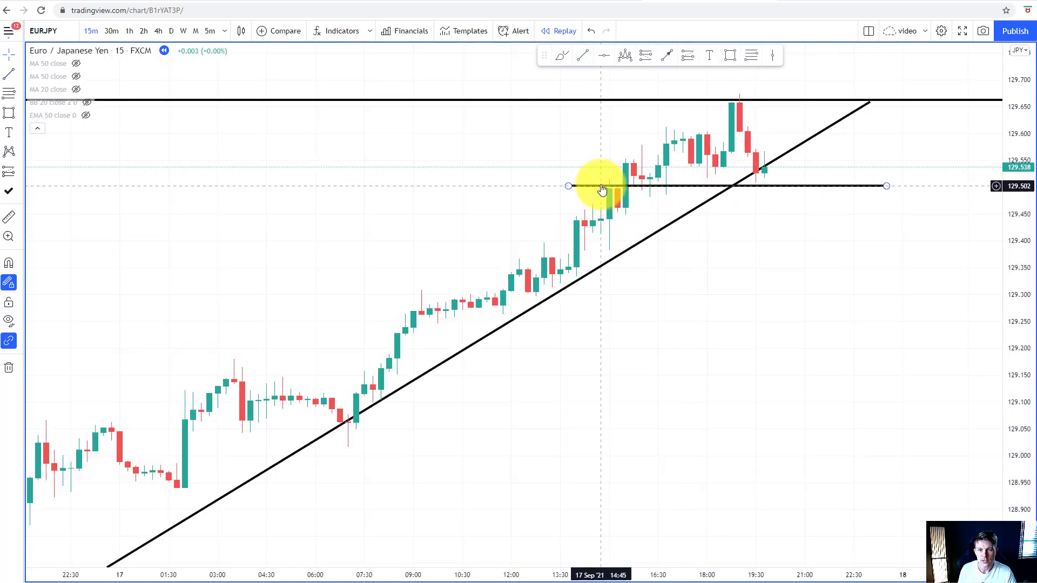
click(649, 172)
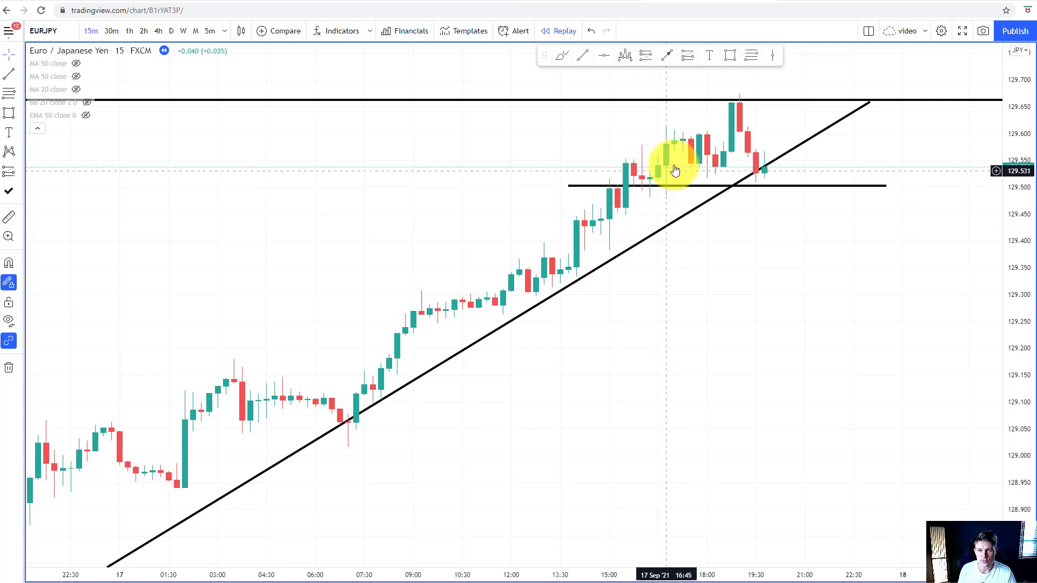
Draw a downward arrow from just below the support line at about 129.49 to about 129.05
scroll(776, 314, down, 1)
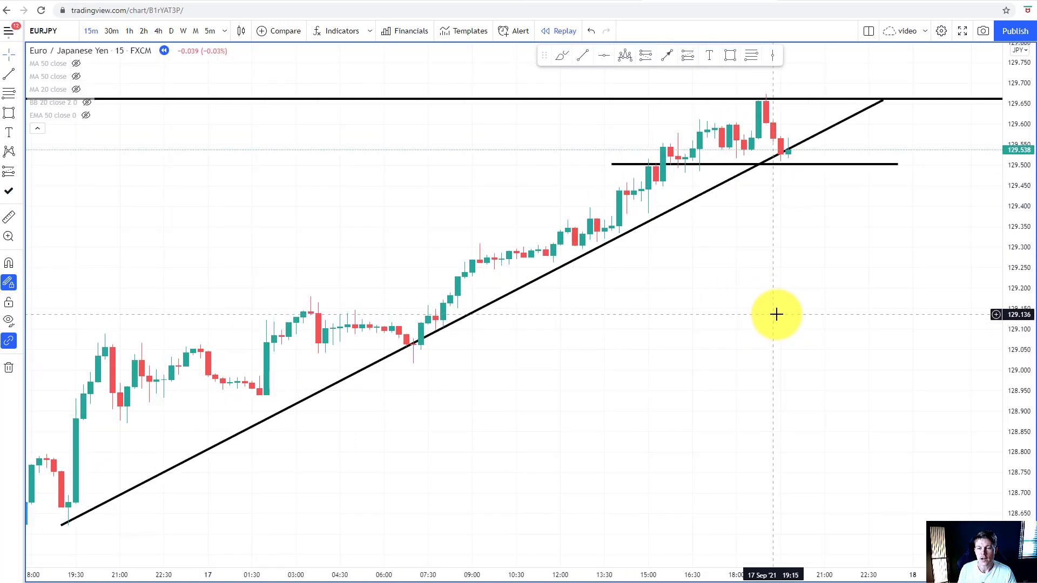
scroll(776, 315, down, 3)
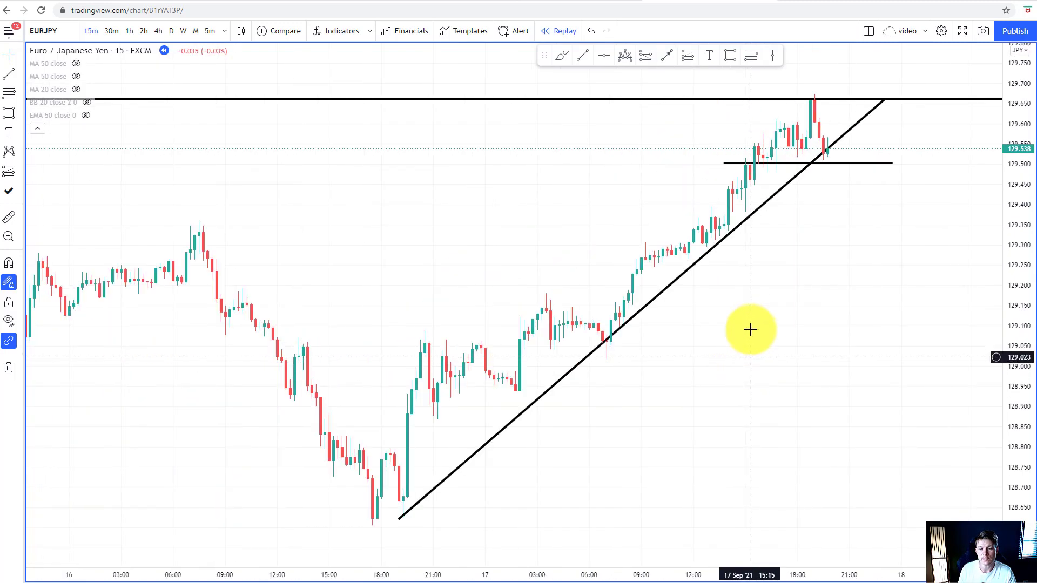
click(666, 56)
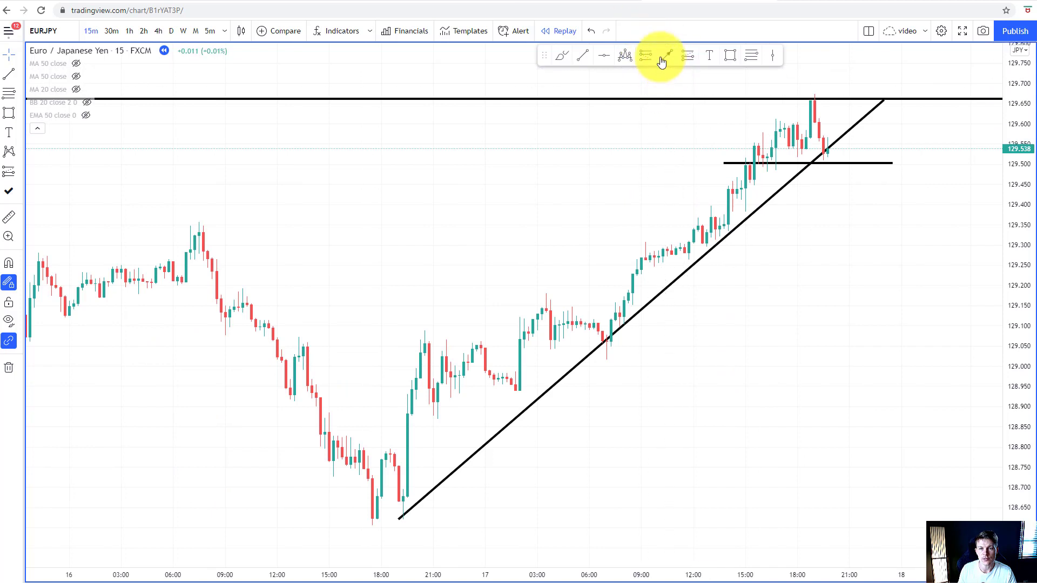
click(853, 169)
click(882, 347)
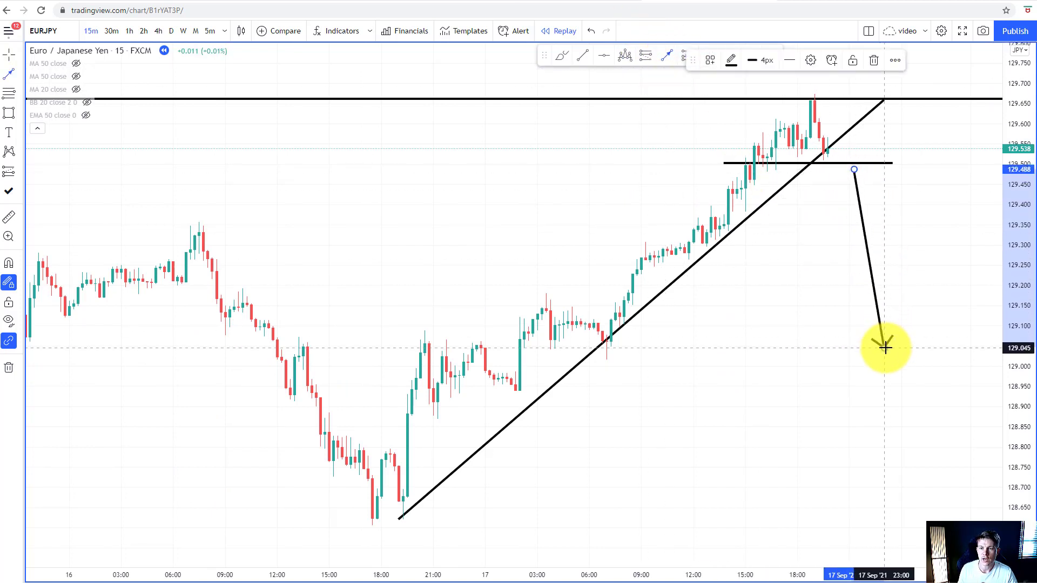
Draw a rectangle over the support line from about 129.52 to 129.48, spanning 17 September 13:30 to 18 September 01:30
scroll(603, 88, up, 2)
click(732, 56)
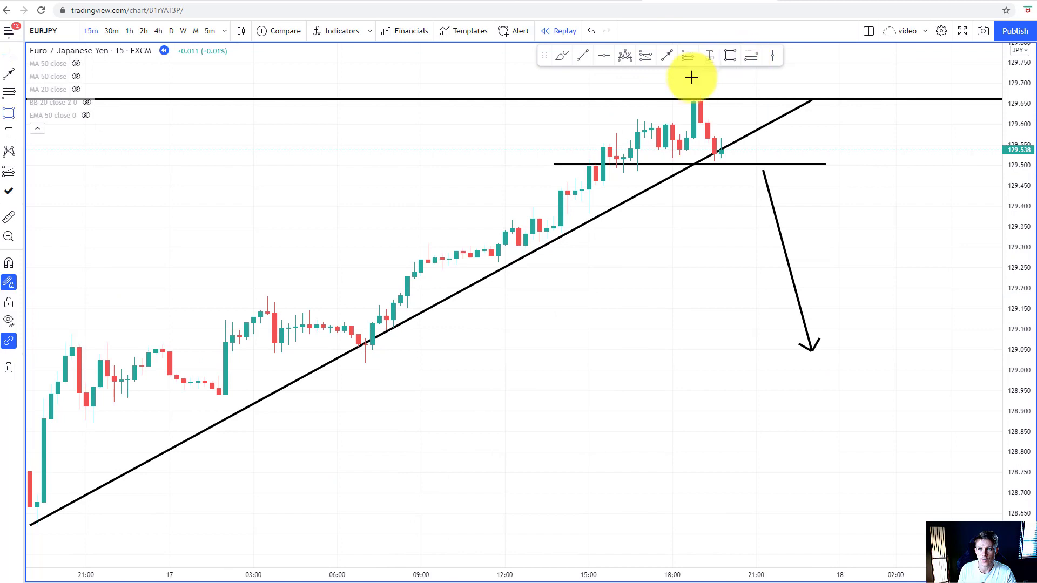
drag(547, 159, 879, 173)
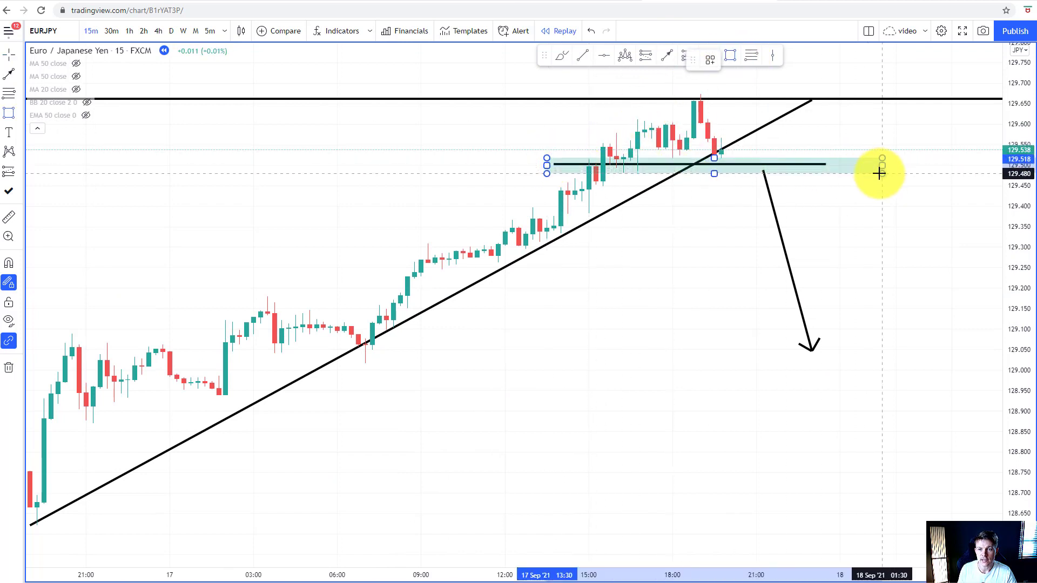
click(657, 102)
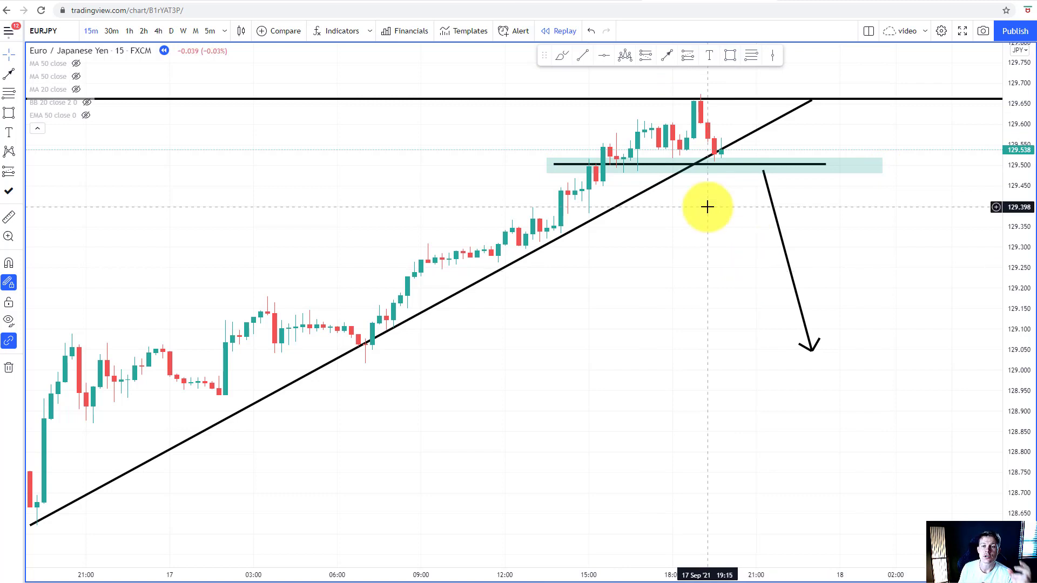
Delete the downward arrow below the support zone
click(779, 232)
key(Delete)
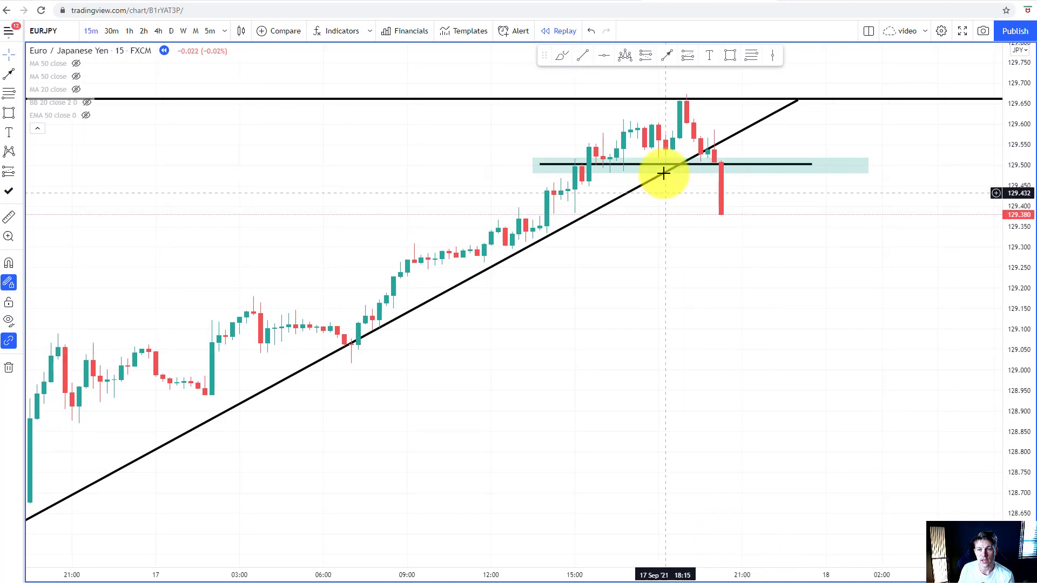
Switch the chart to the 5-minute timeframe for a closer view of the break below the support zone
scroll(708, 218, down, 3)
scroll(734, 243, down, 2)
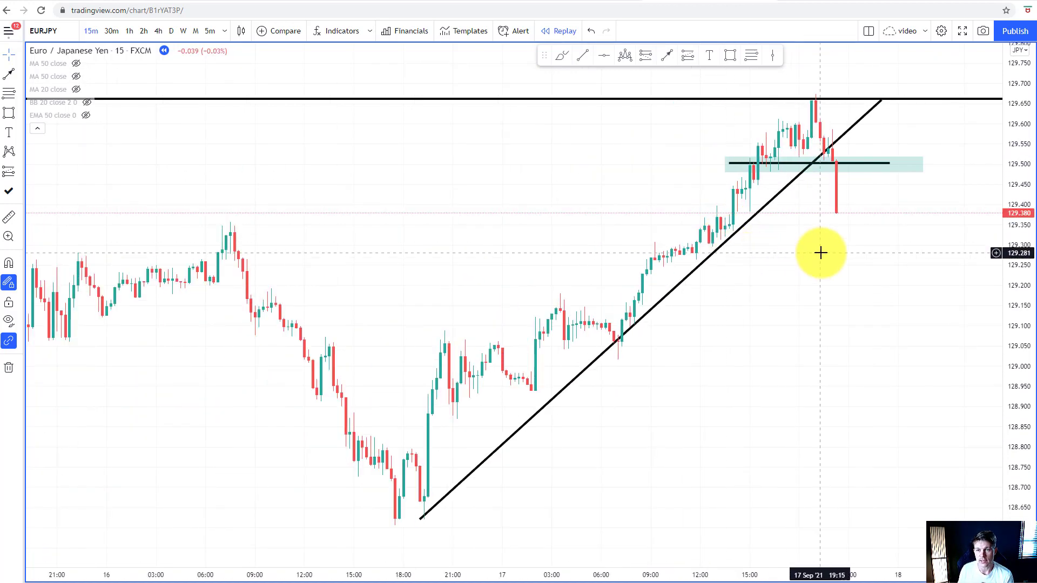
scroll(783, 162, up, 2)
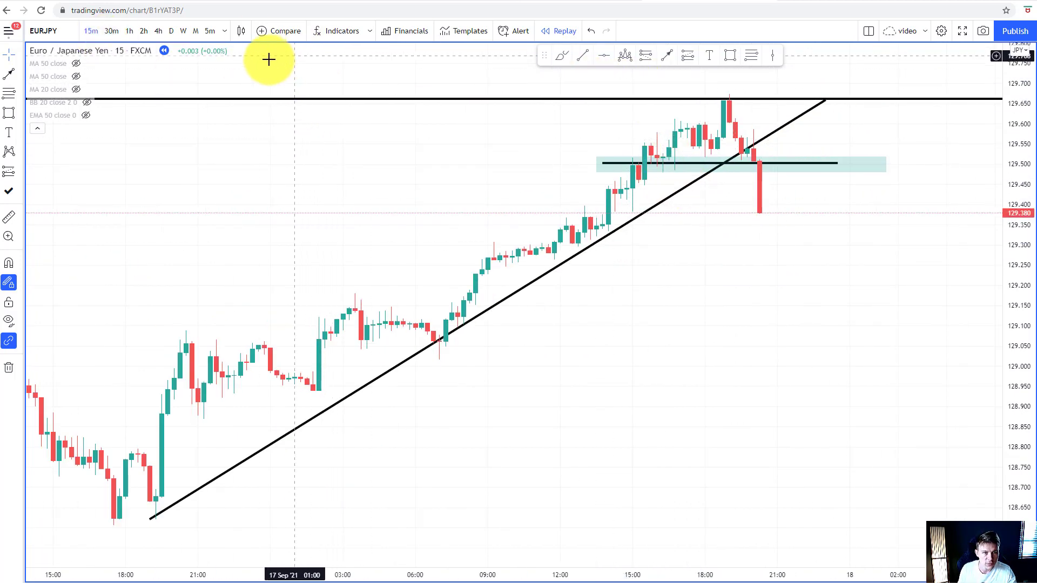
click(210, 30)
scroll(729, 259, up, 3)
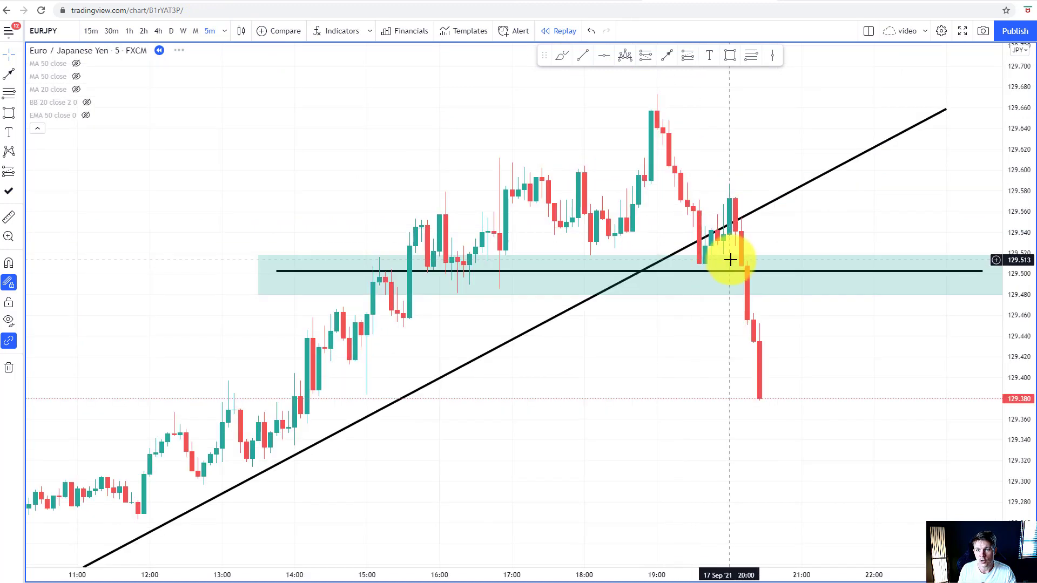
Draw three short trend lines above the successive peaks, at about 129.55 to 129.62, about 129.69, and about 129.61 to 129.58
scroll(732, 270, down, 3)
click(583, 55)
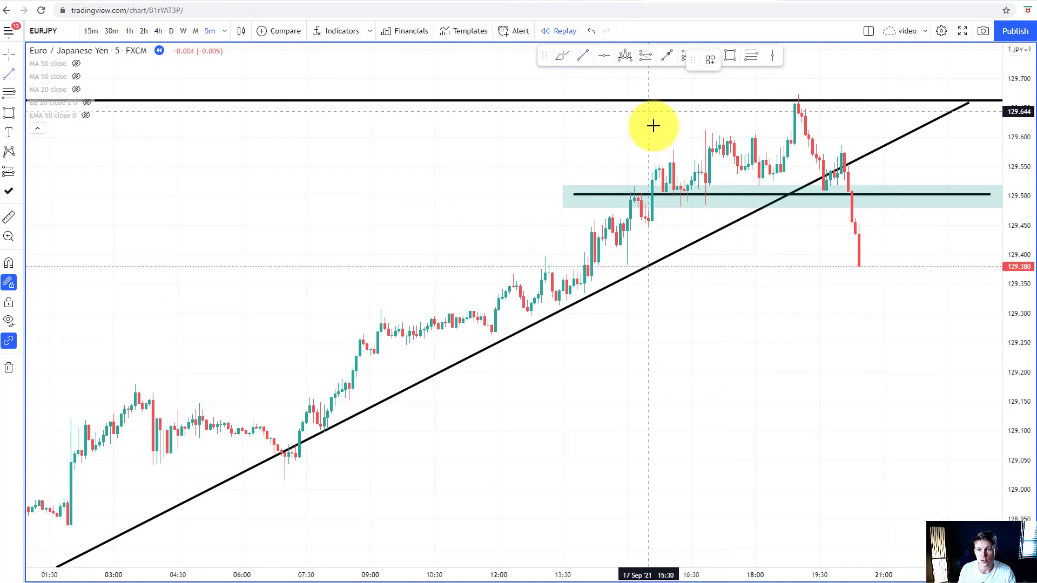
click(598, 166)
click(758, 128)
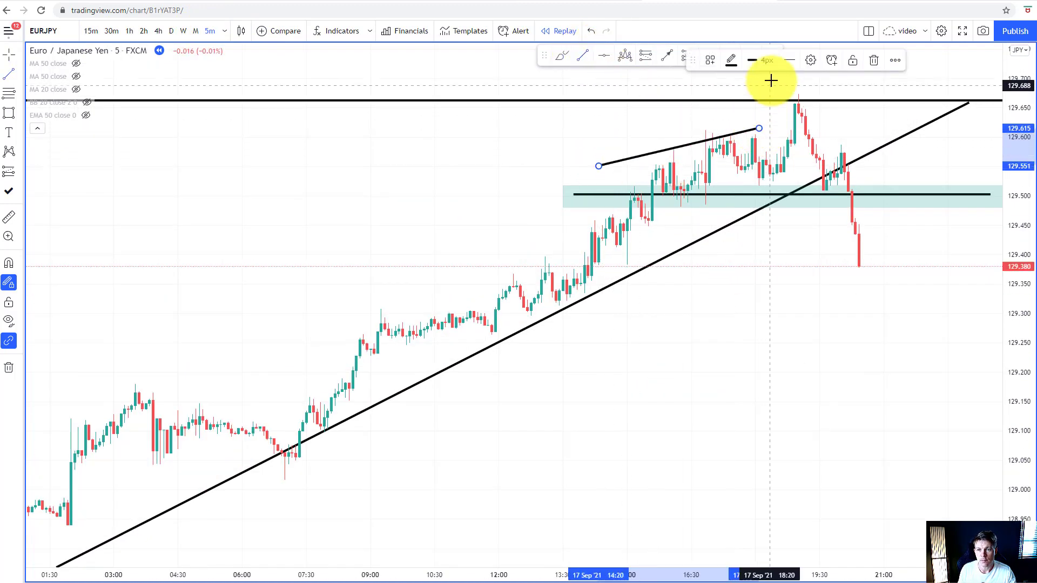
click(770, 81)
click(823, 83)
click(837, 134)
click(876, 148)
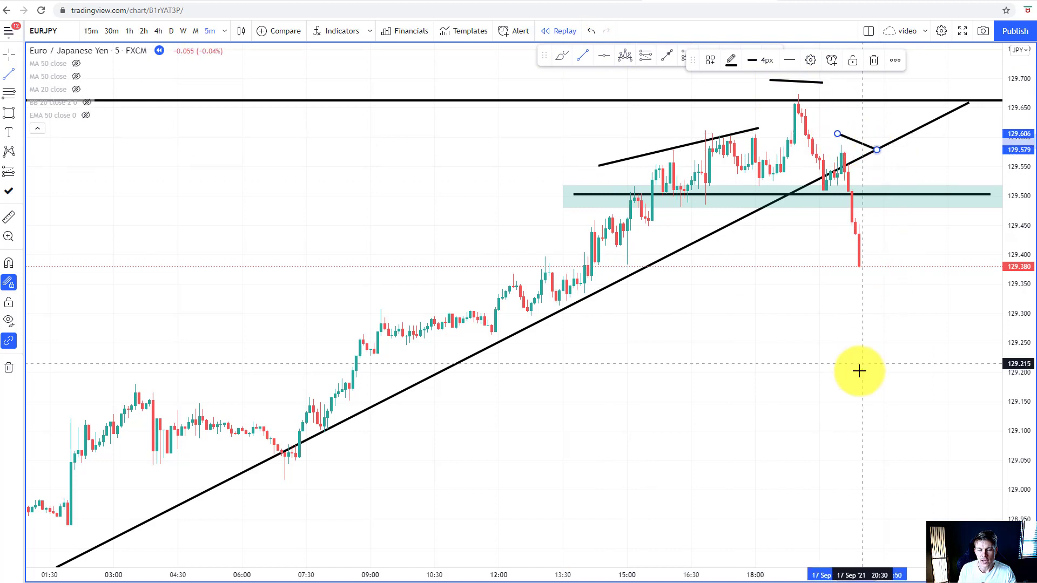
Undo the three short trend lines drawn above the peaks
click(857, 370)
key(ctrl+z)
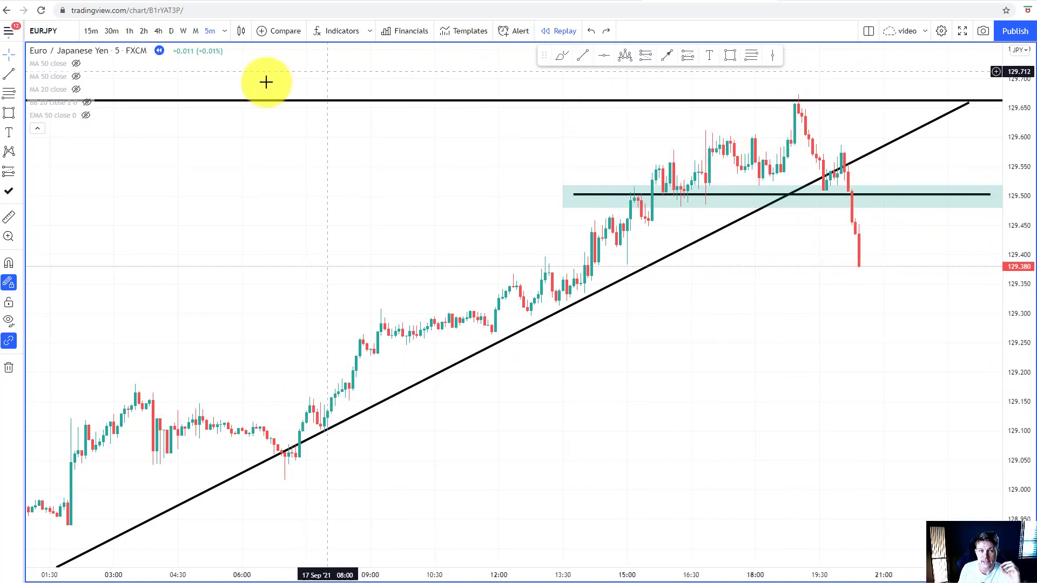
Compare the breakdown on the 15-minute and 5-minute timeframes, finishing on the 15-minute chart
click(91, 30)
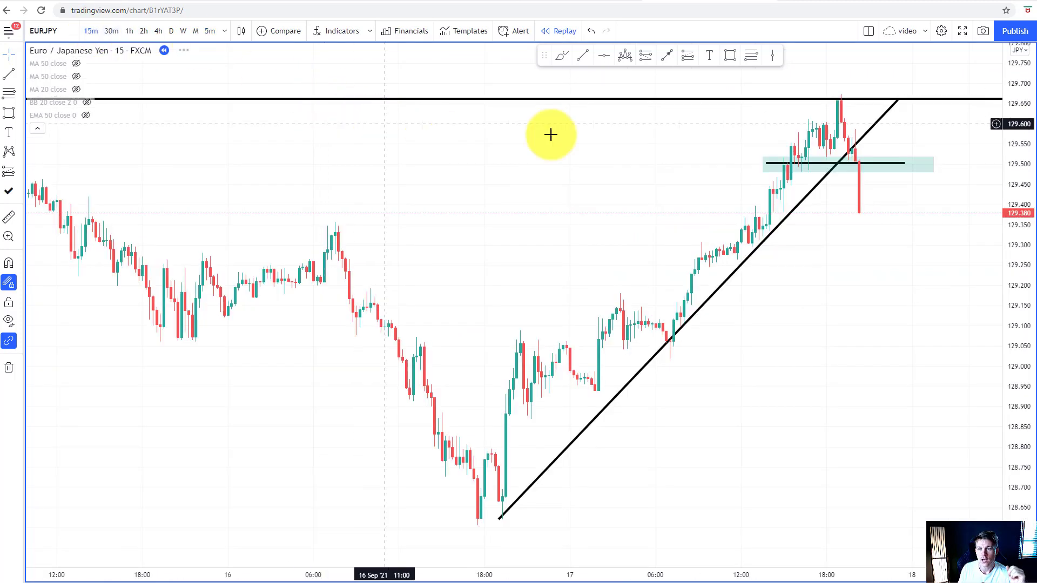
click(210, 31)
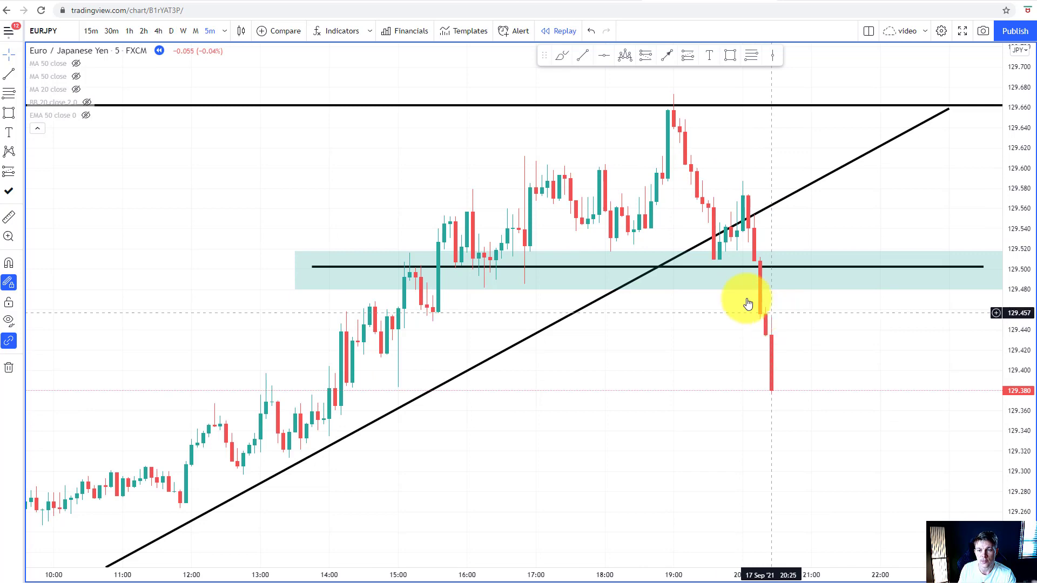
click(92, 32)
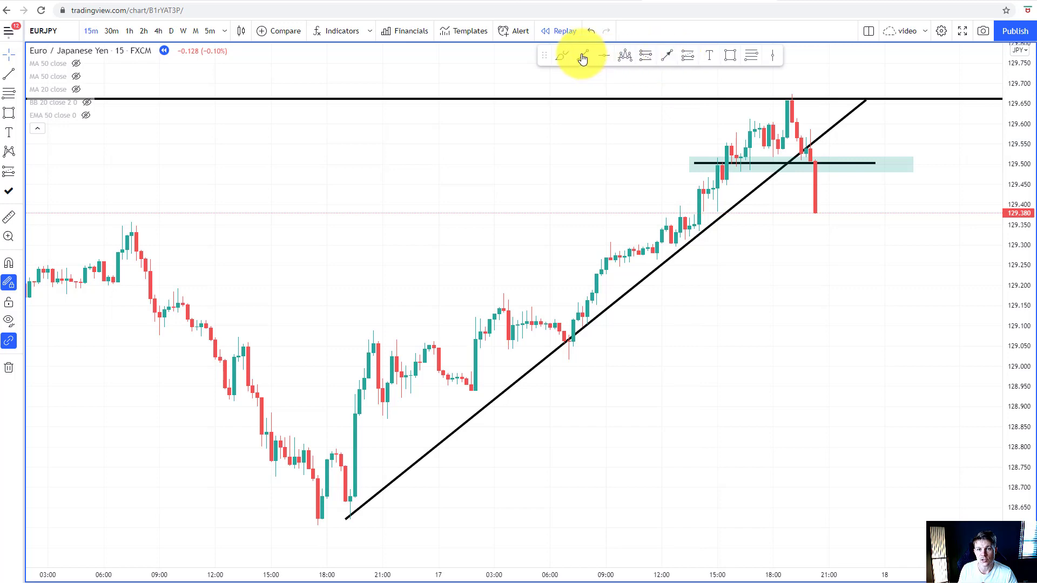
Delete the ascending trend line below the price swings
scroll(886, 278, up, 5)
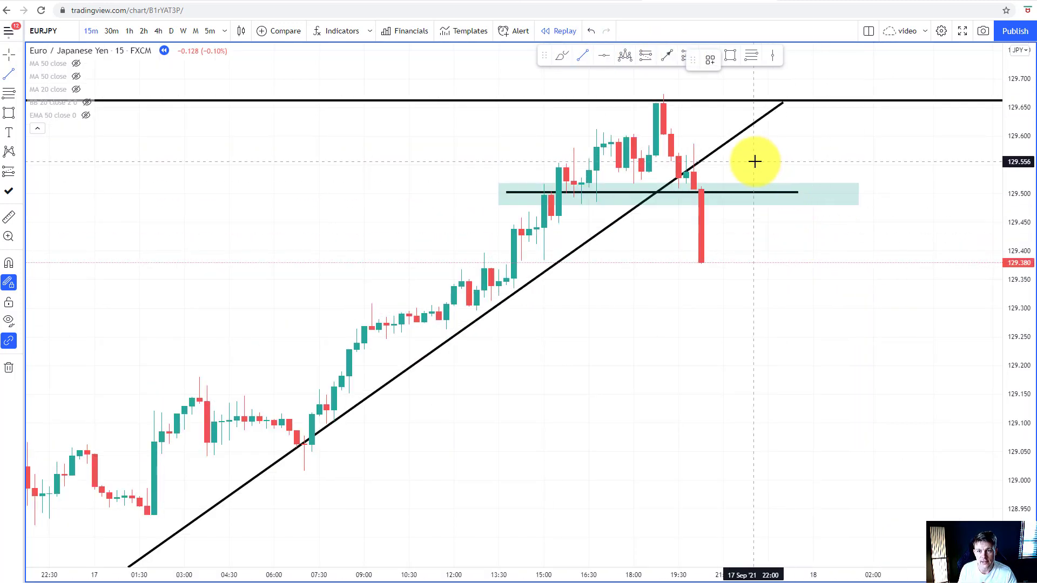
click(734, 143)
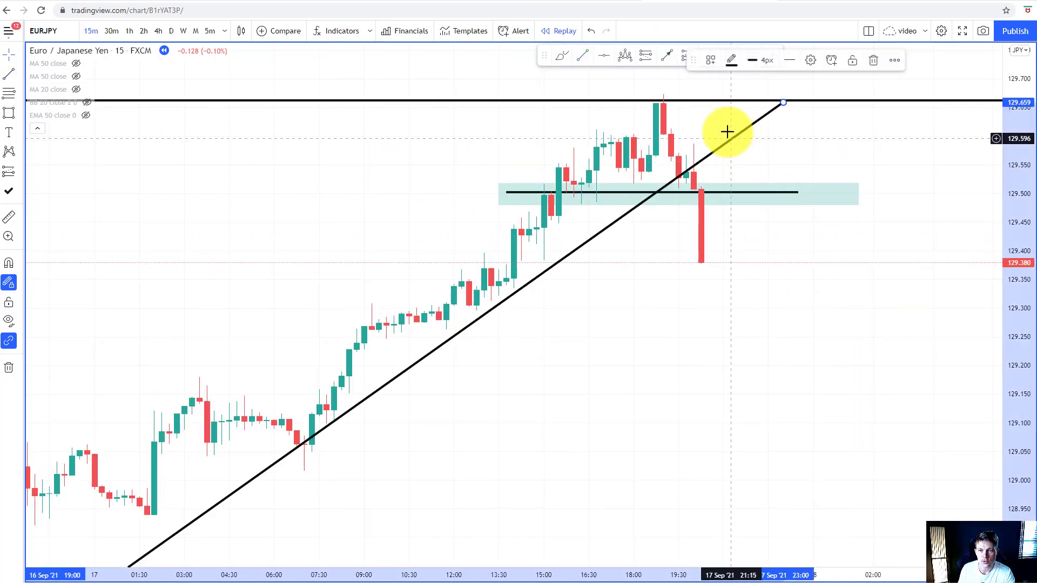
key(Delete)
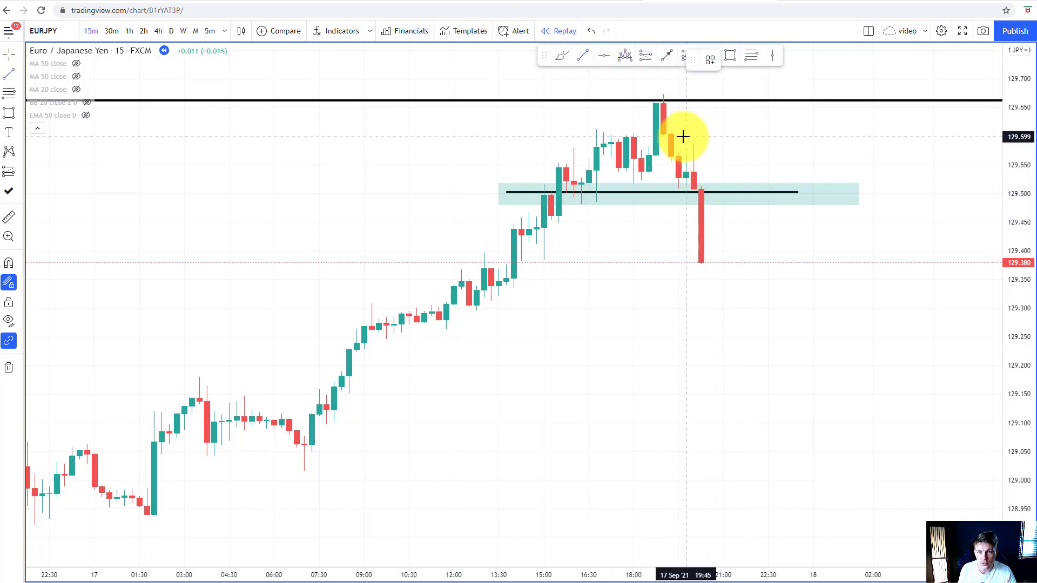
Draw a level line above the last lower high at about 129.60, from 17 September 19:30 to about 01:15 on 18 September
click(681, 135)
click(850, 136)
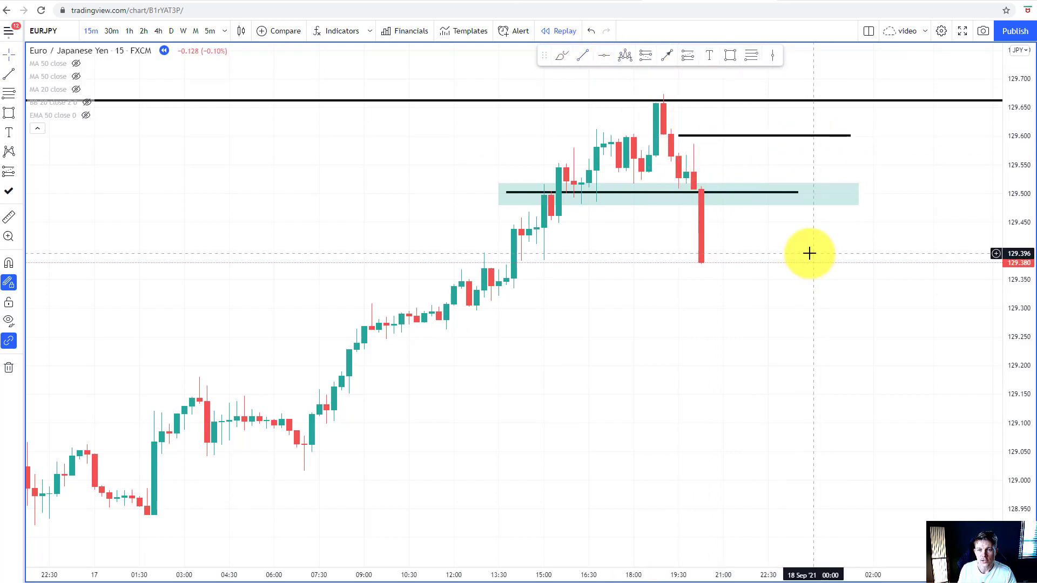
click(665, 56)
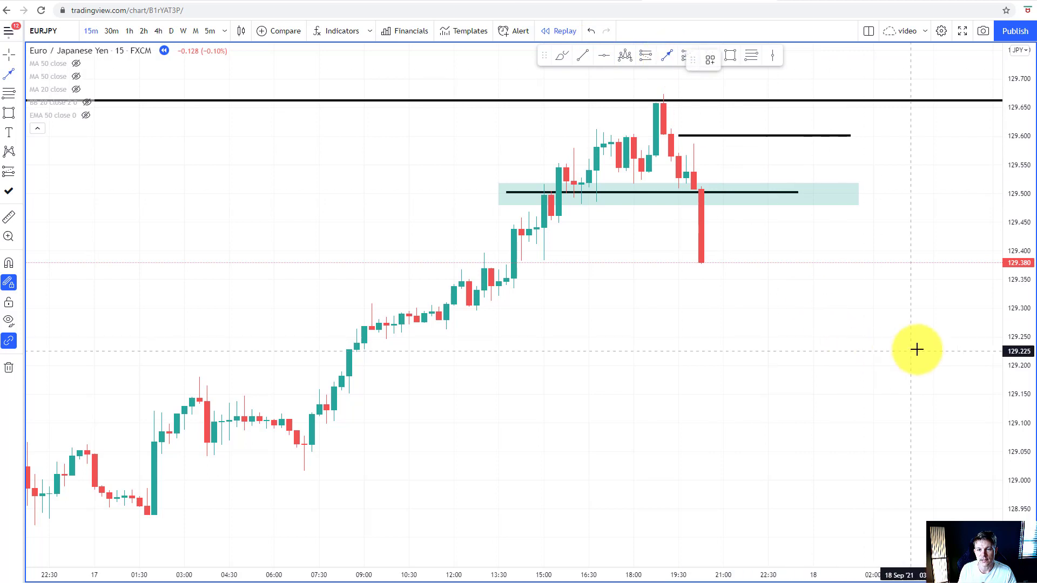
click(918, 348)
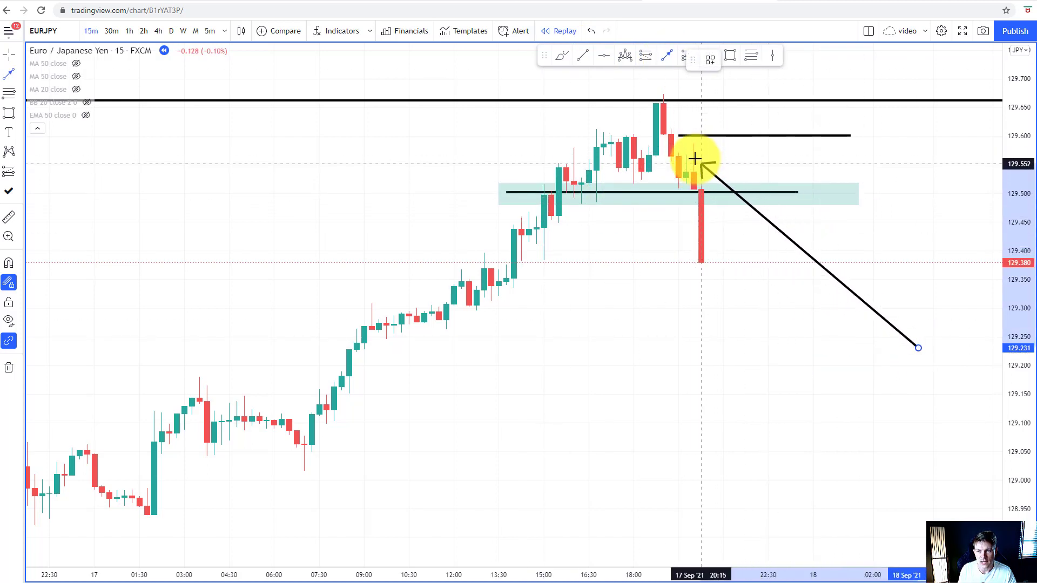
key(Escape)
Place a short position at the breakdown candle's close with entry 129.381 and set its stop to 129.620
scroll(706, 169, down, 1)
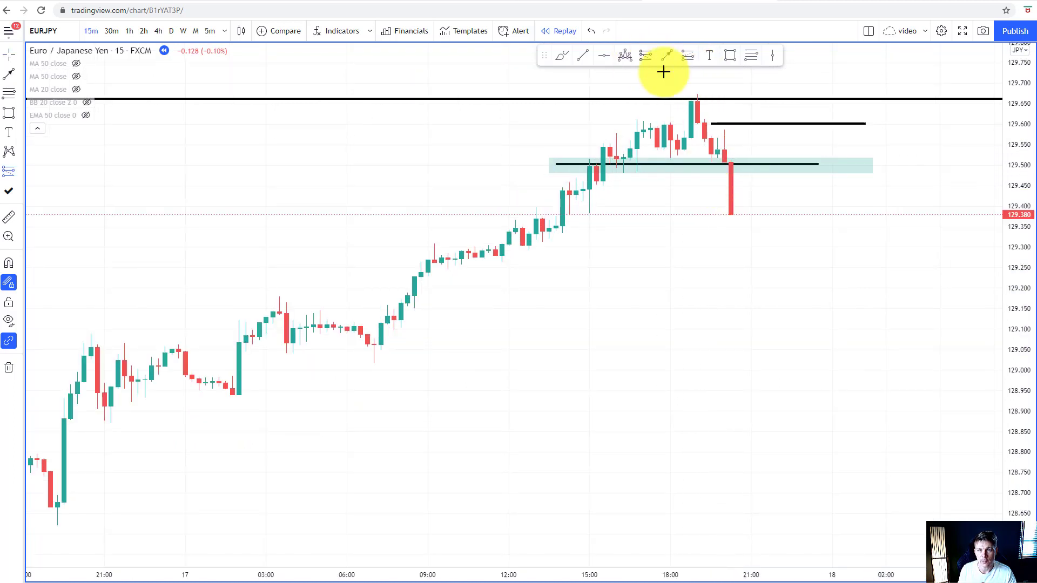
click(732, 213)
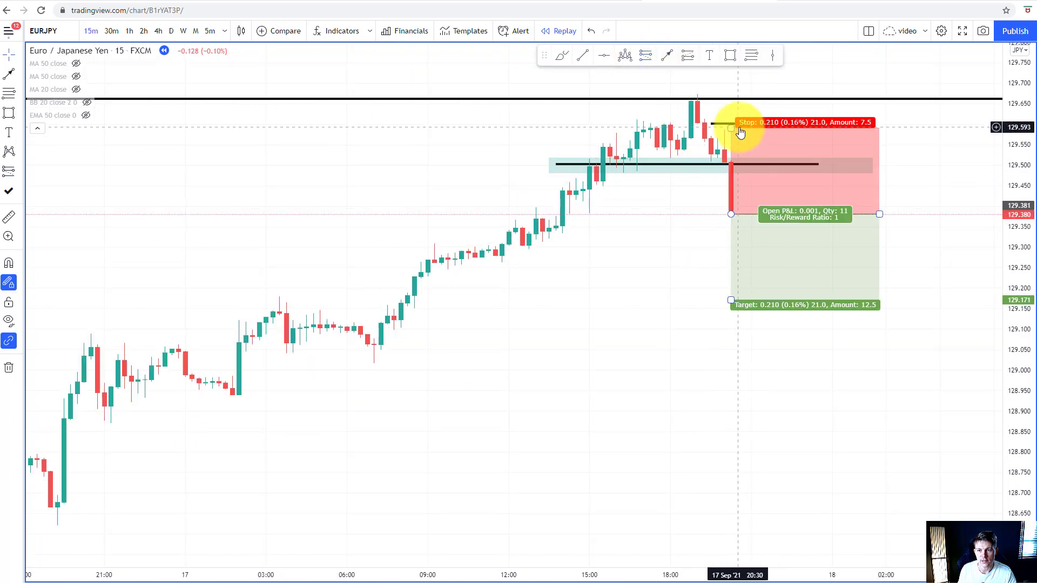
drag(735, 130, 730, 120)
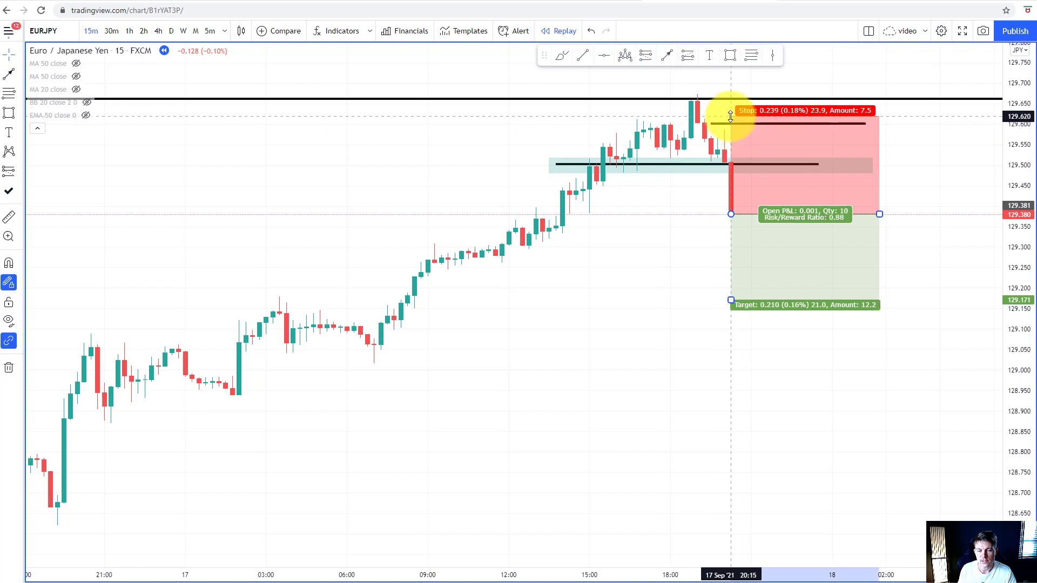
click(632, 254)
Draw three level support lines below the entry at about 129.16, 129.06 and 128.92 as possible profit targets
scroll(648, 257, down, 5)
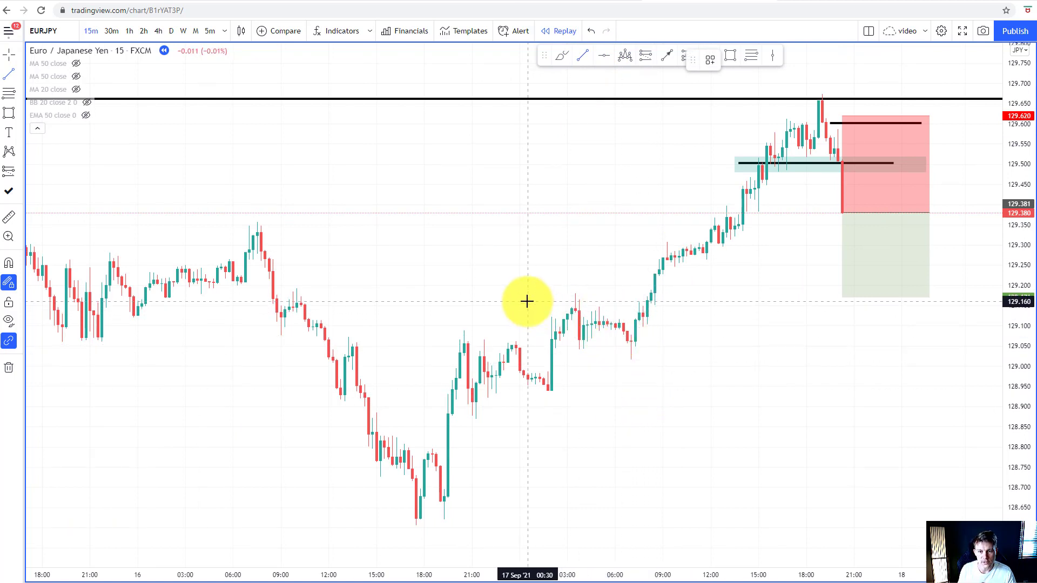
drag(528, 300, 929, 299)
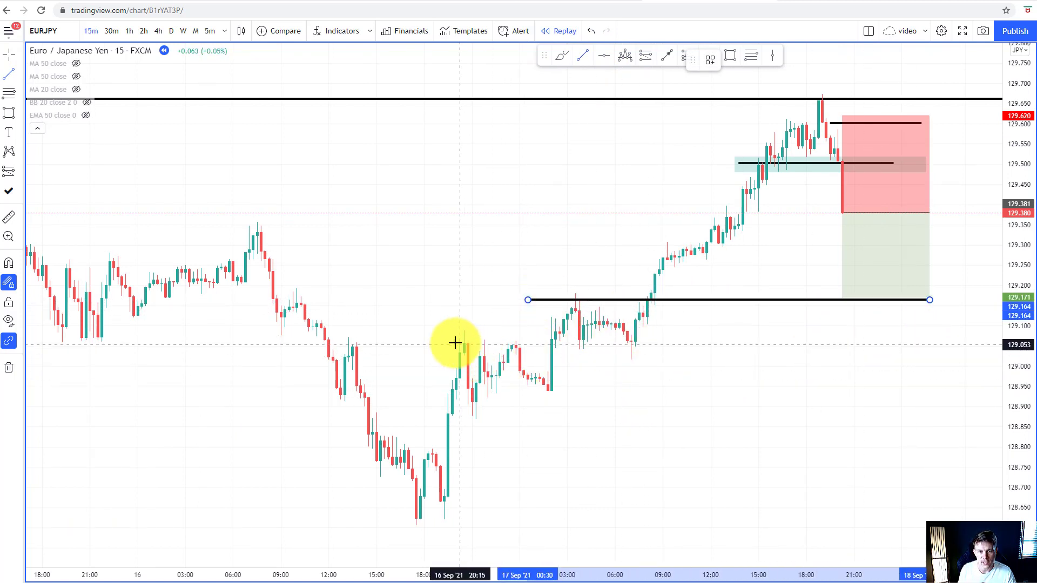
drag(452, 342, 952, 353)
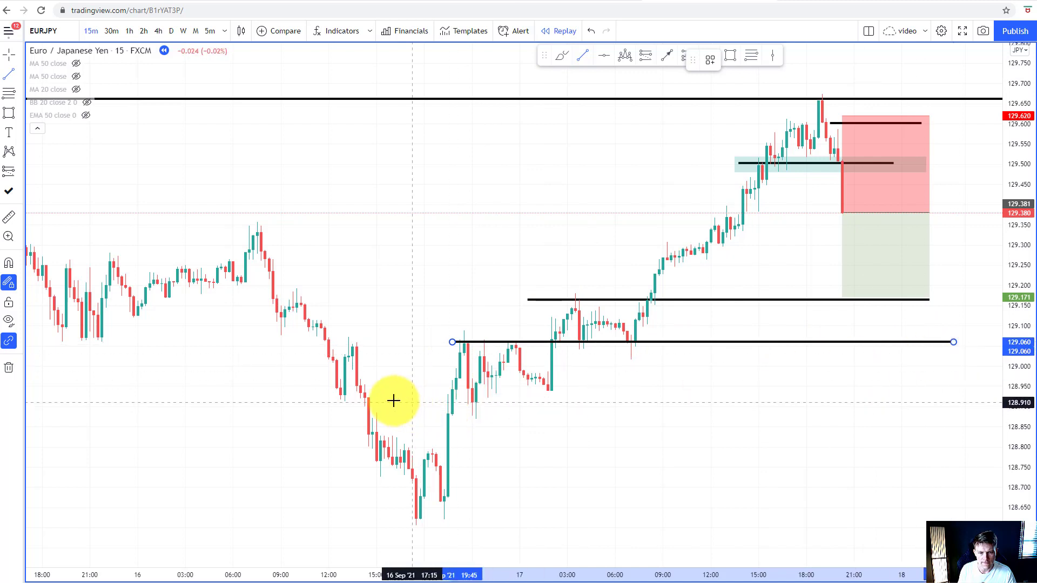
drag(324, 398, 938, 423)
Set the short position's target to 128.932, just above the lowest support line
scroll(847, 449, up, 3)
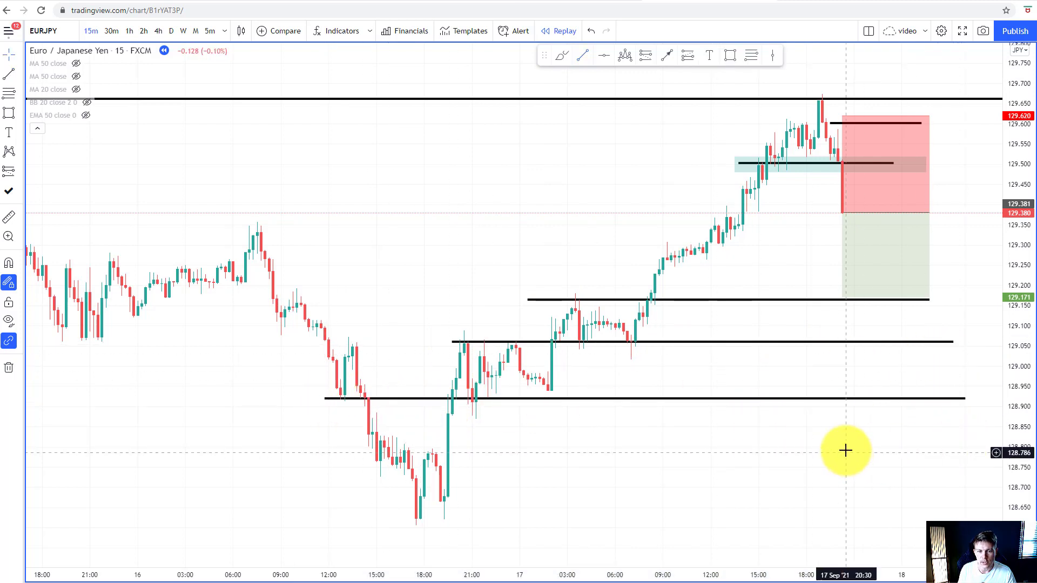
click(790, 298)
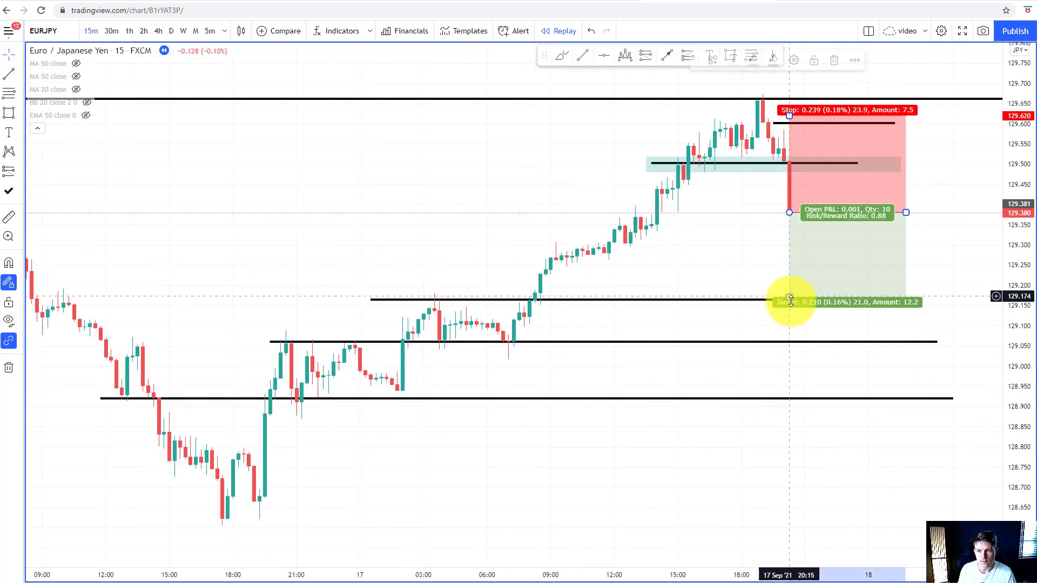
drag(791, 301, 803, 390)
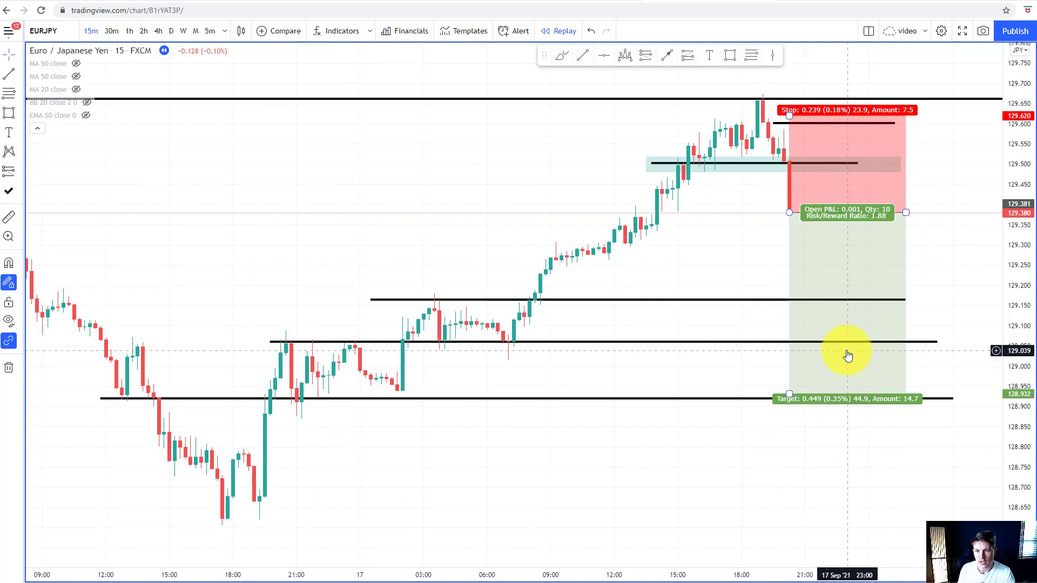
Delete the three support lines drawn below the entry price
click(781, 351)
click(762, 342)
key(Delete)
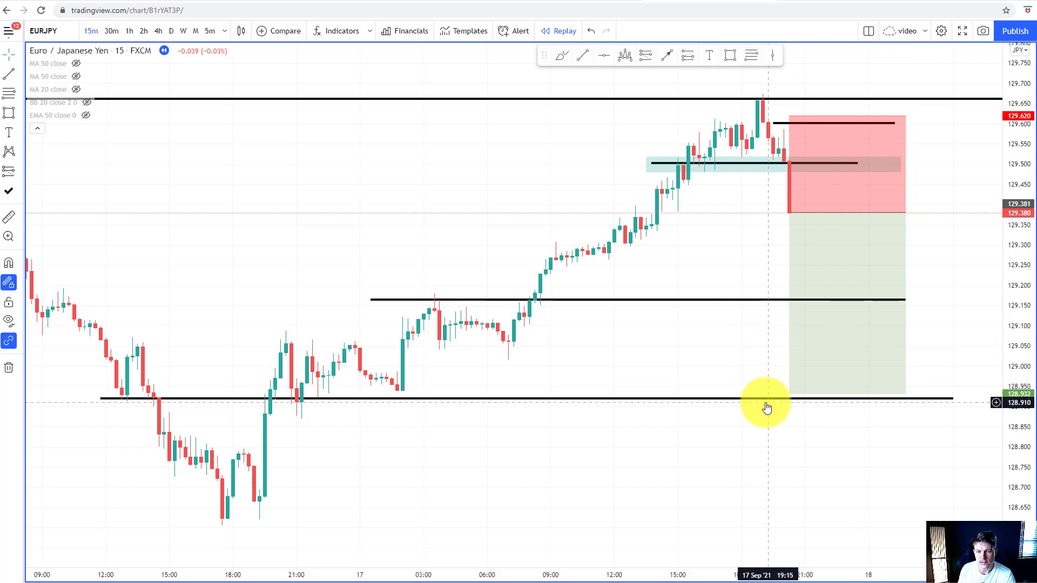
key(Delete)
click(847, 345)
click(775, 300)
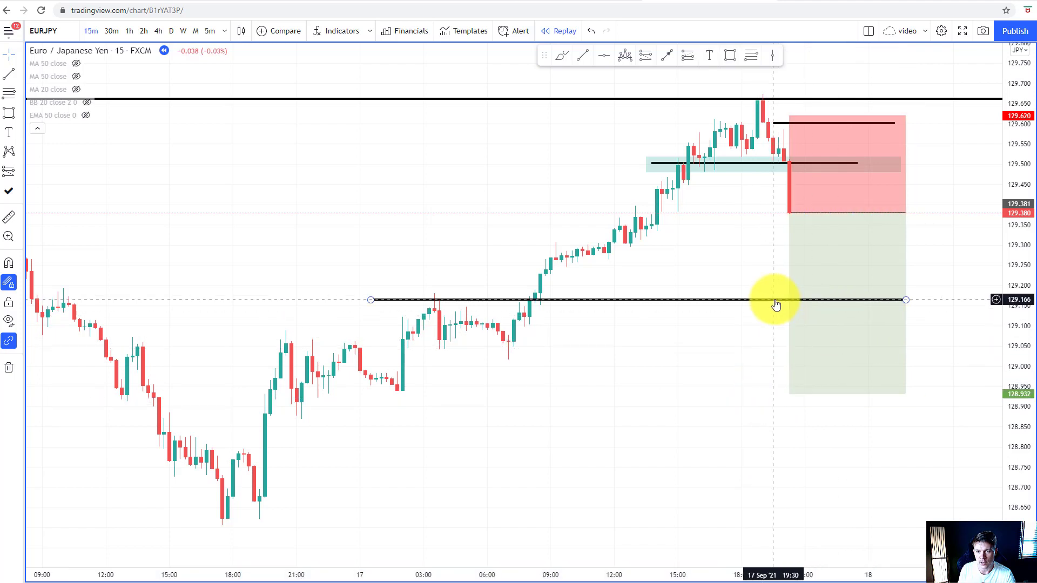
key(Delete)
Advance the replay past the profit target and extend the short position's end to about 11:30 on 20 September
scroll(739, 331, up, 2)
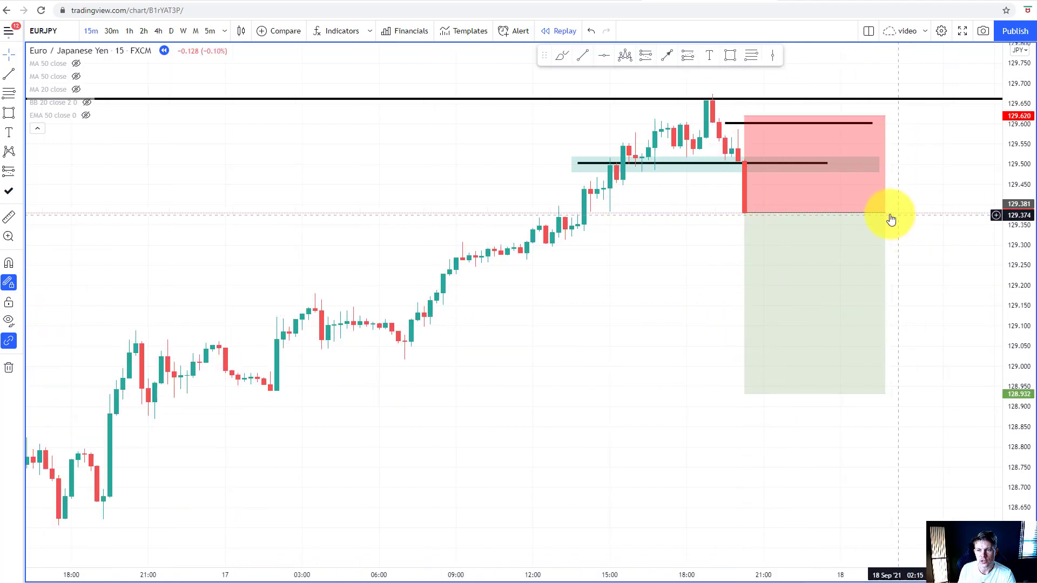
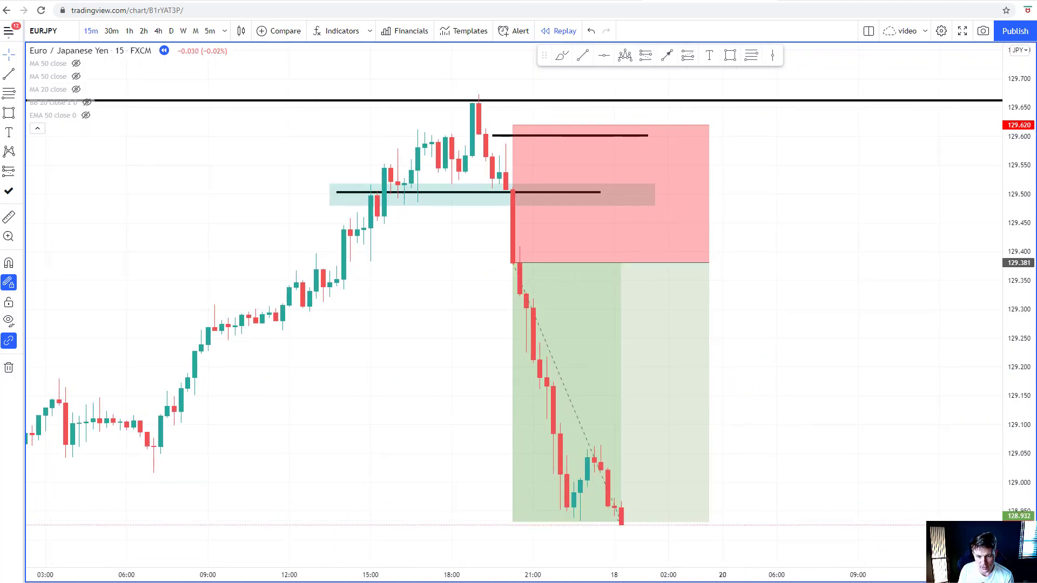
scroll(769, 502, down, 3)
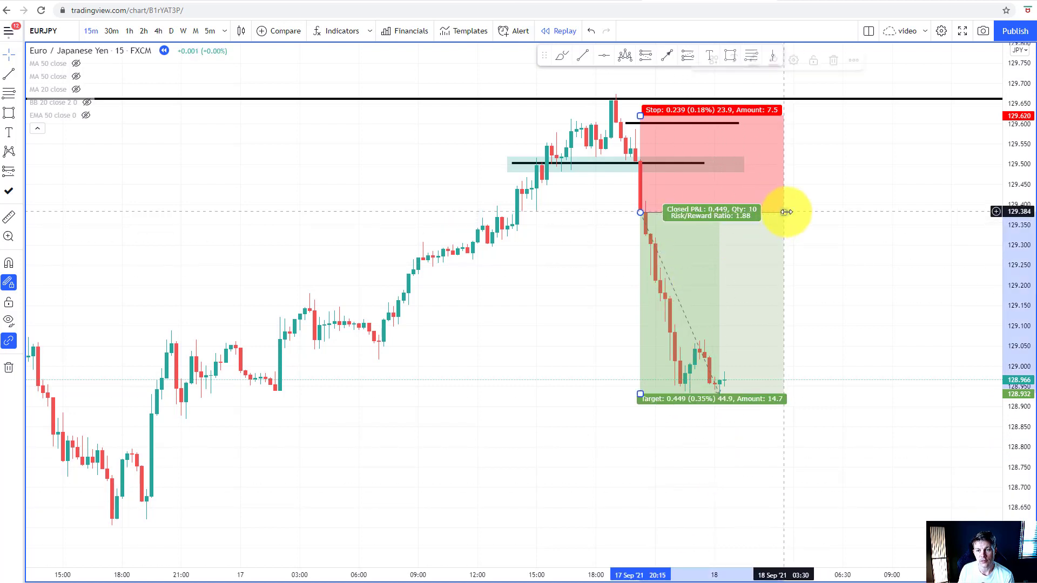
drag(785, 213, 941, 212)
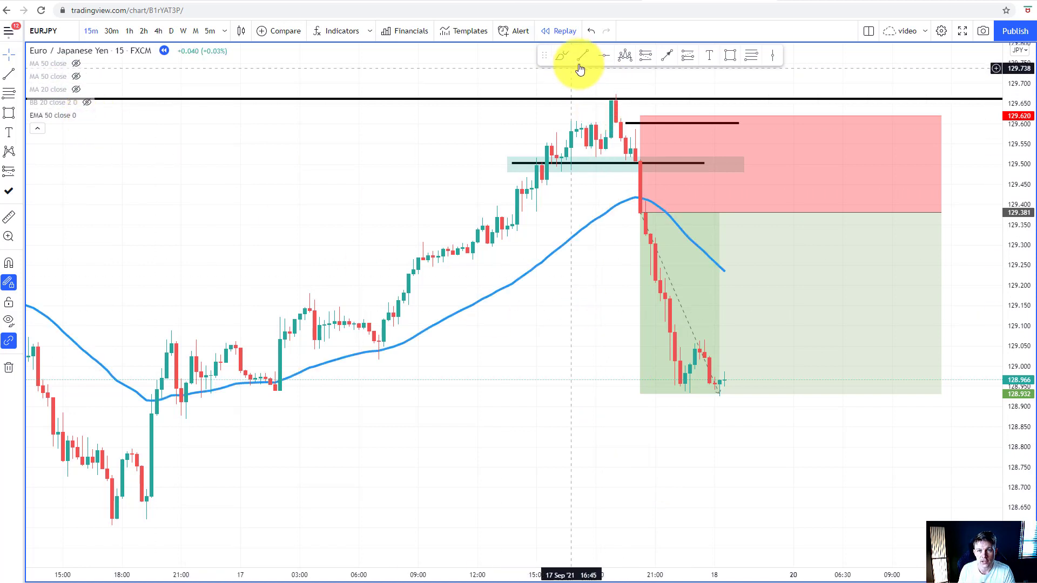
Show the 50 EMA and draw short trailing-stop lines above it at about 129.41, 129.35 and 129.29
drag(657, 202, 739, 202)
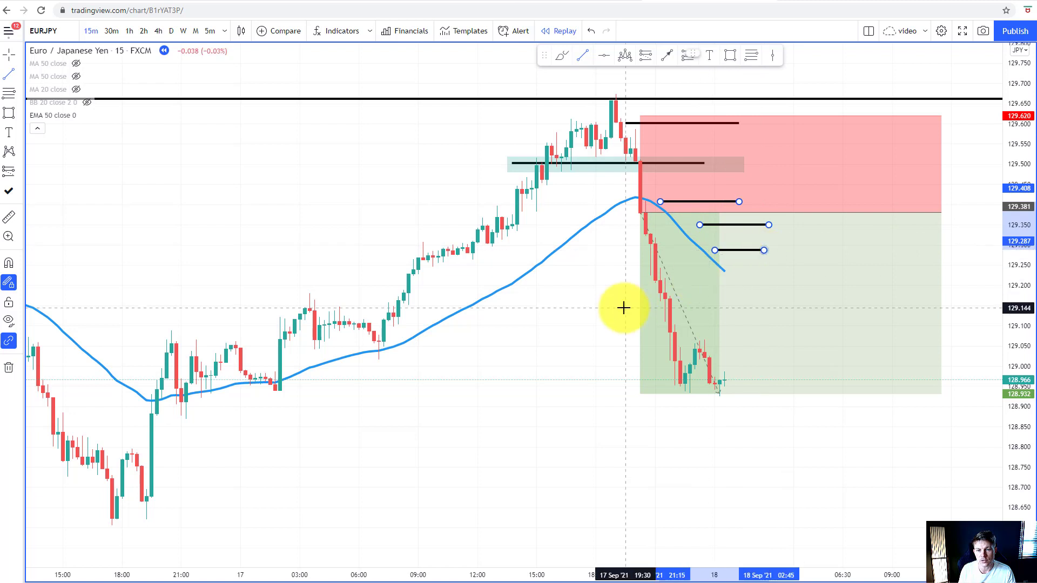
drag(609, 310, 544, 311)
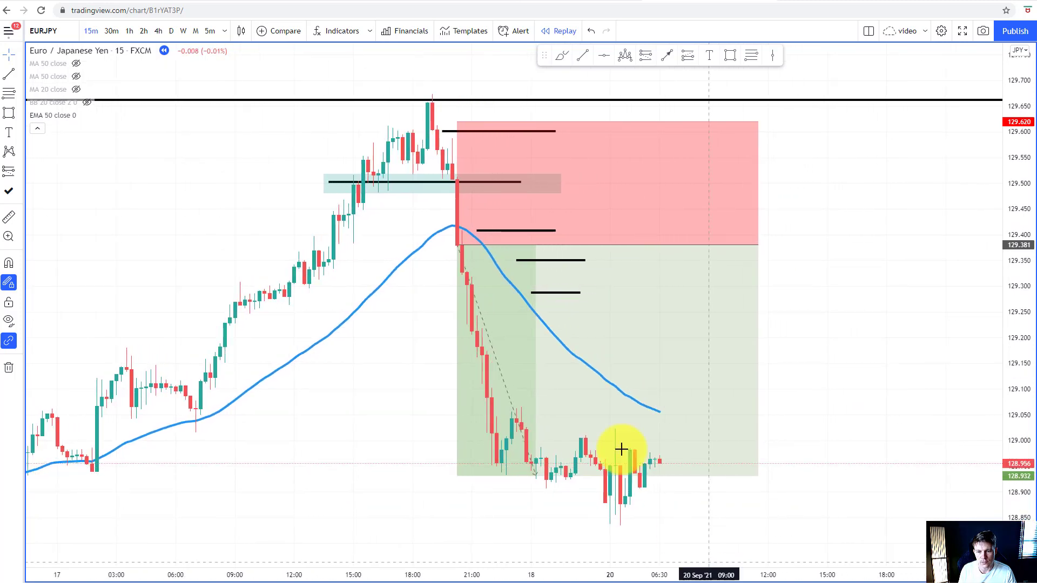
Trail the lowest stop line down along the EMA to 129.166 and on to 129.069 as the replay advances
click(557, 293)
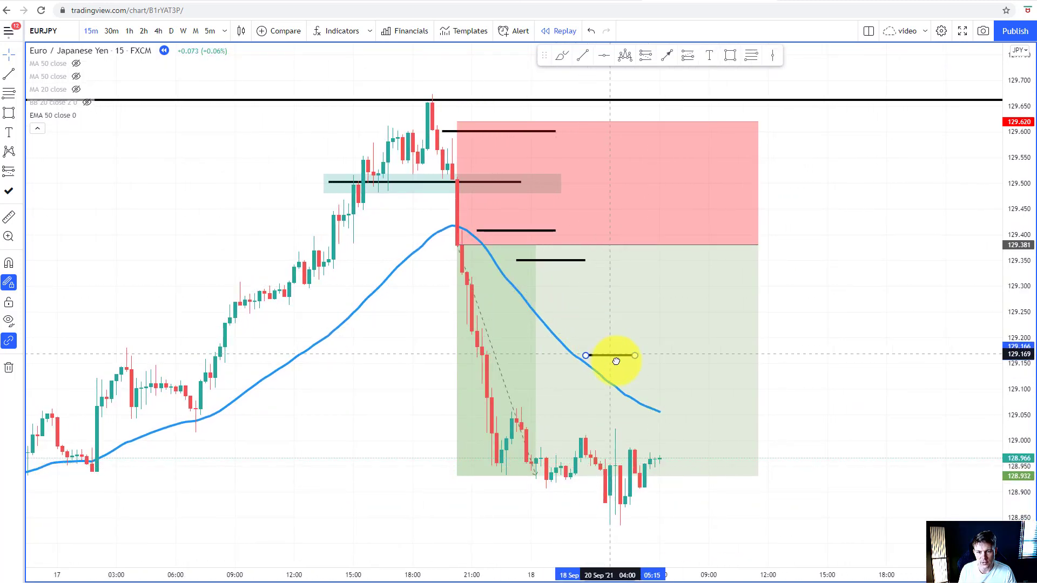
drag(682, 404, 687, 405)
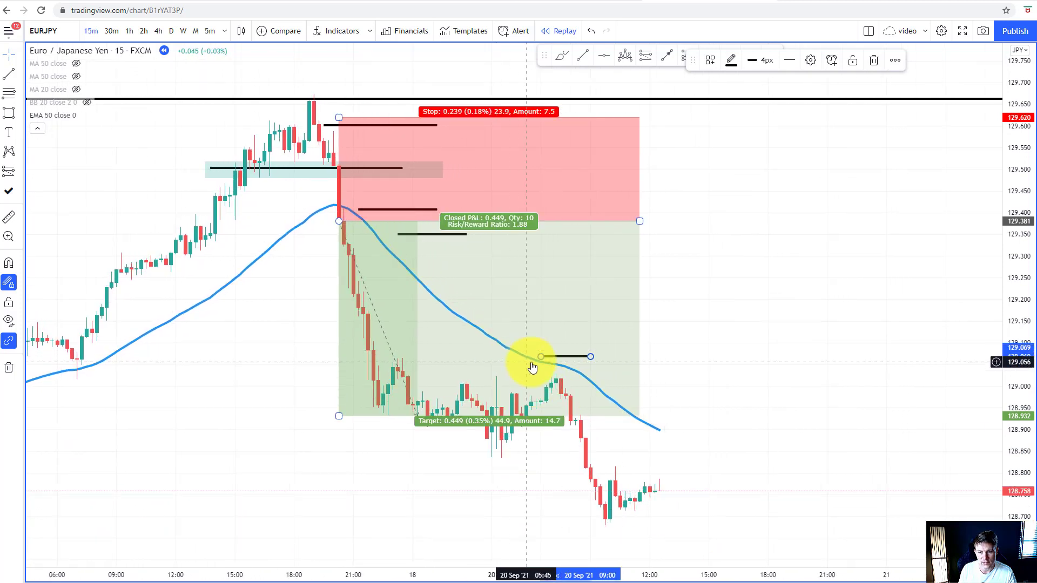
drag(561, 360, 537, 334)
Draw another short stop line above the EMA at about 128.92 and trail it down to 128.511 as the replay advances
click(582, 55)
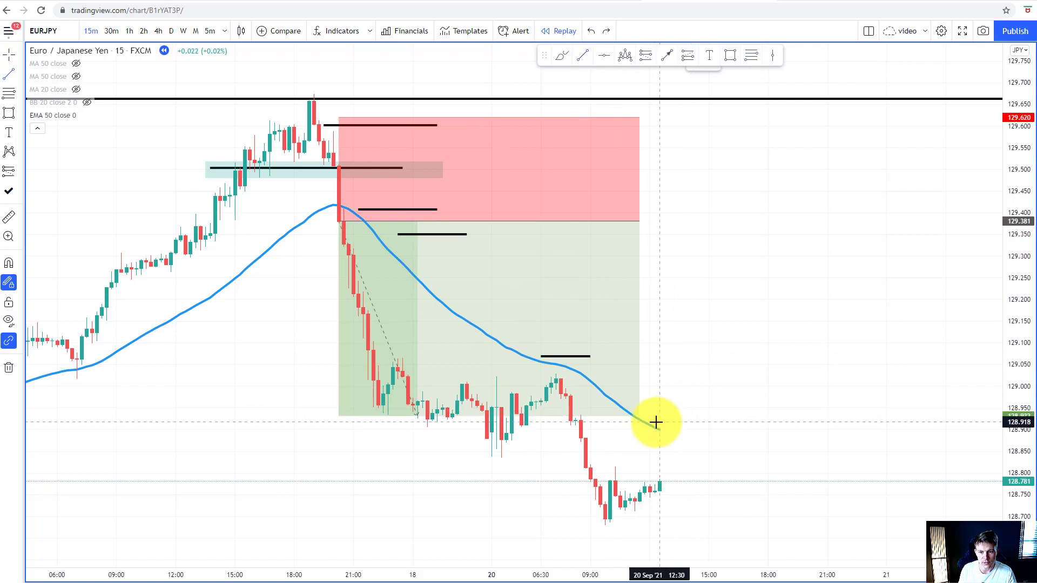
click(693, 419)
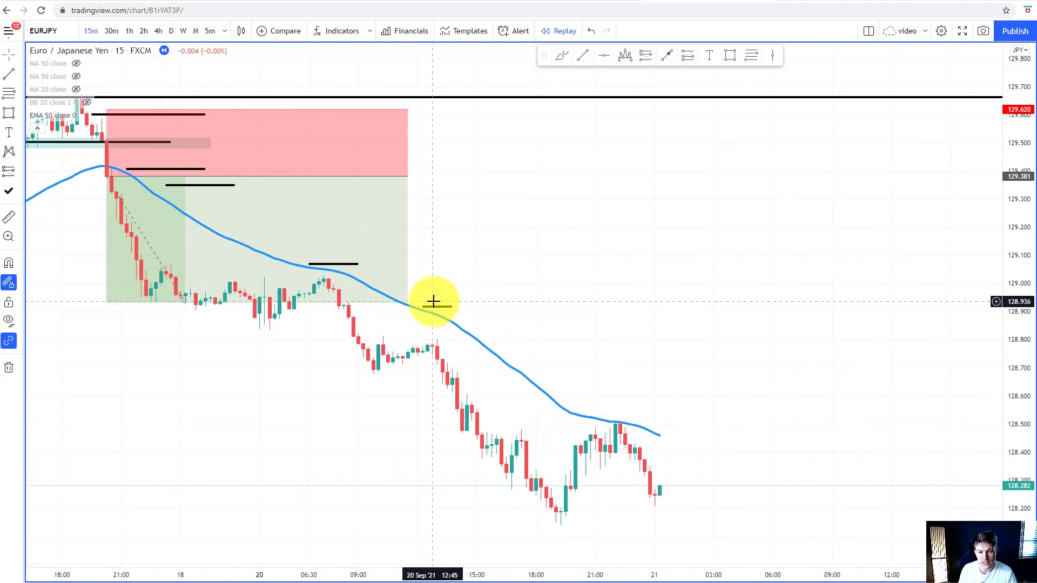
drag(437, 312, 662, 420)
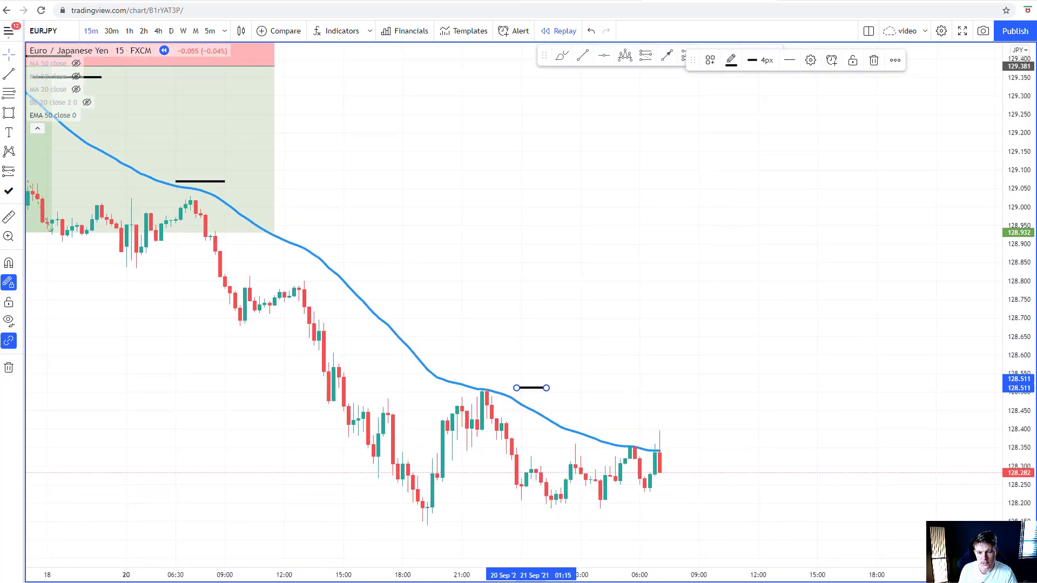
Advance the replay and trail the lowest stop line down to about 128.384, just above the EMA around 06:15 on 21 September
click(534, 361)
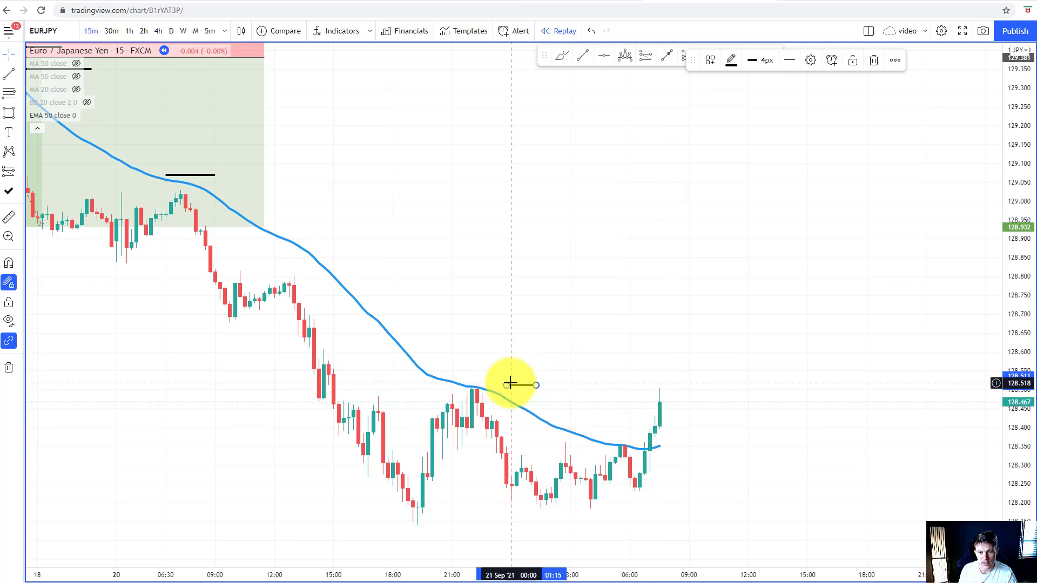
drag(519, 387, 648, 438)
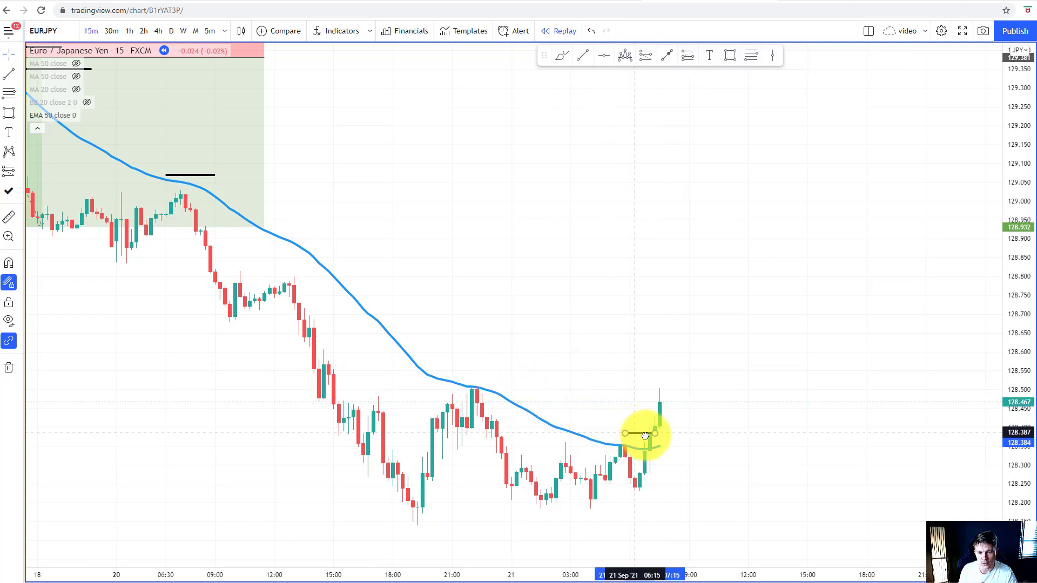
click(630, 322)
scroll(629, 322, down, 3)
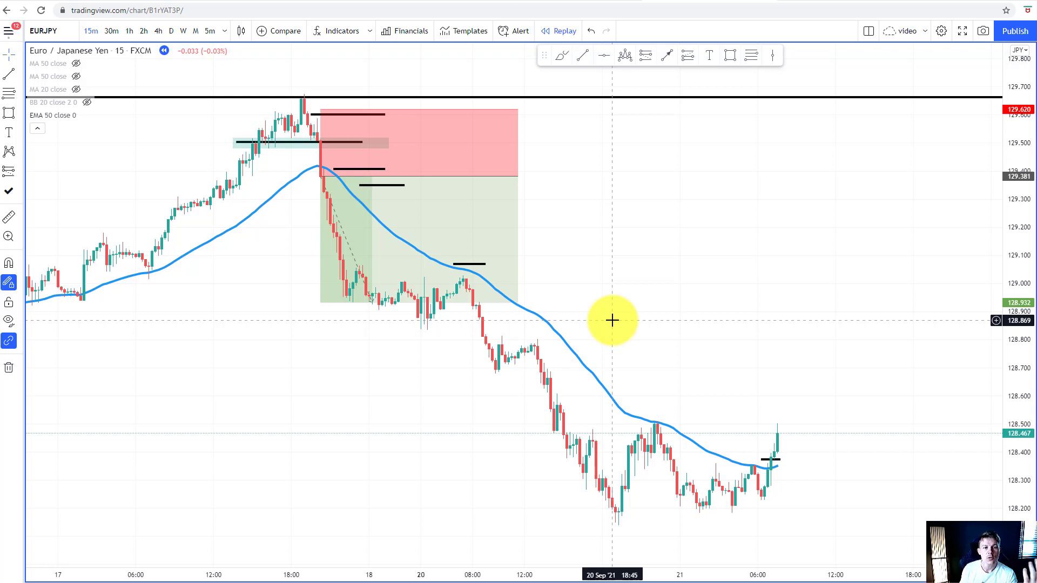
mouse_move(481, 206)
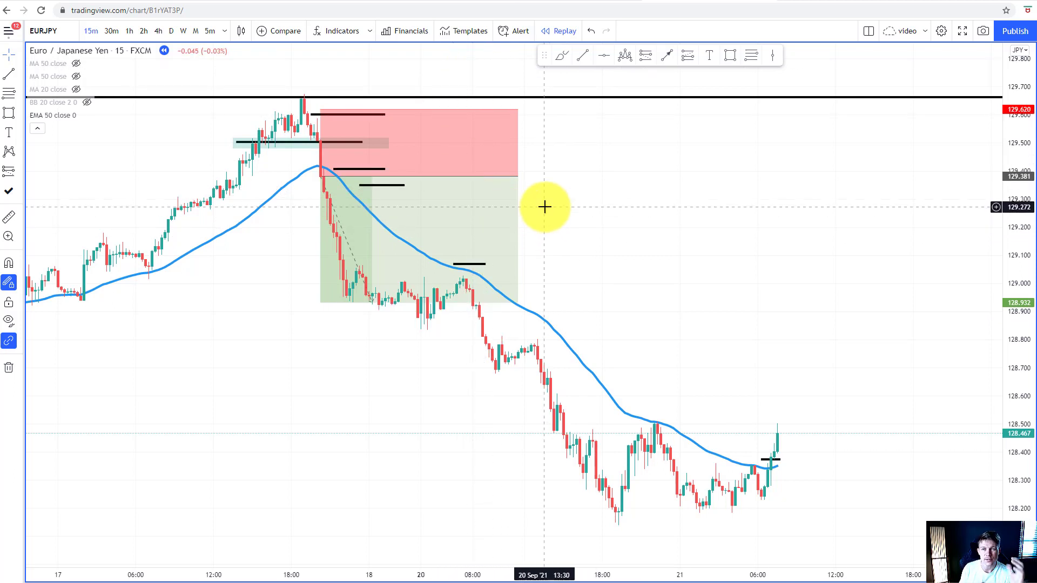
mouse_move(520, 190)
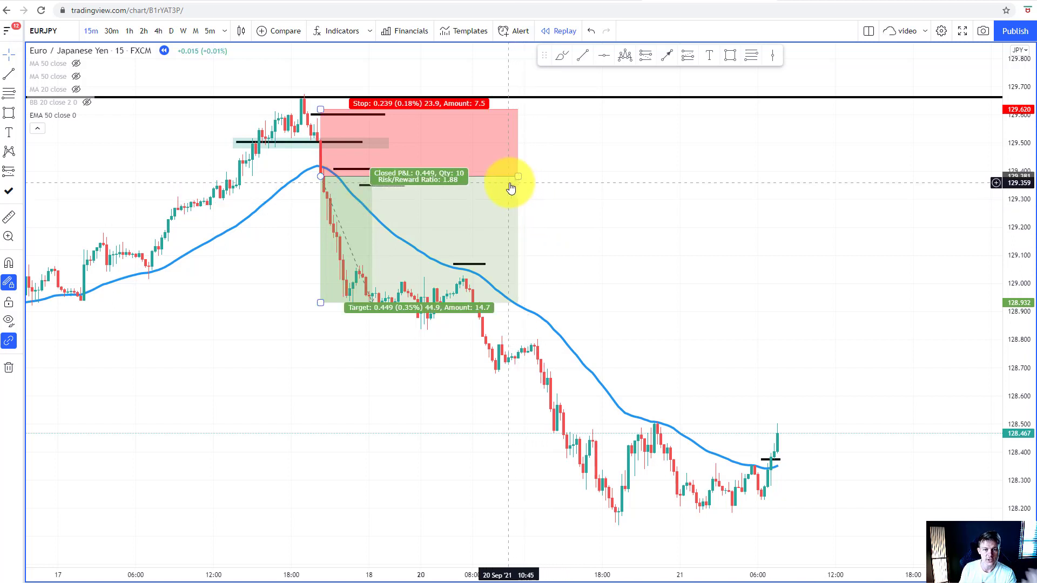
Brush black strokes along the EMA's decline and beneath the falling candles, and undo both strokes
key(alt+b)
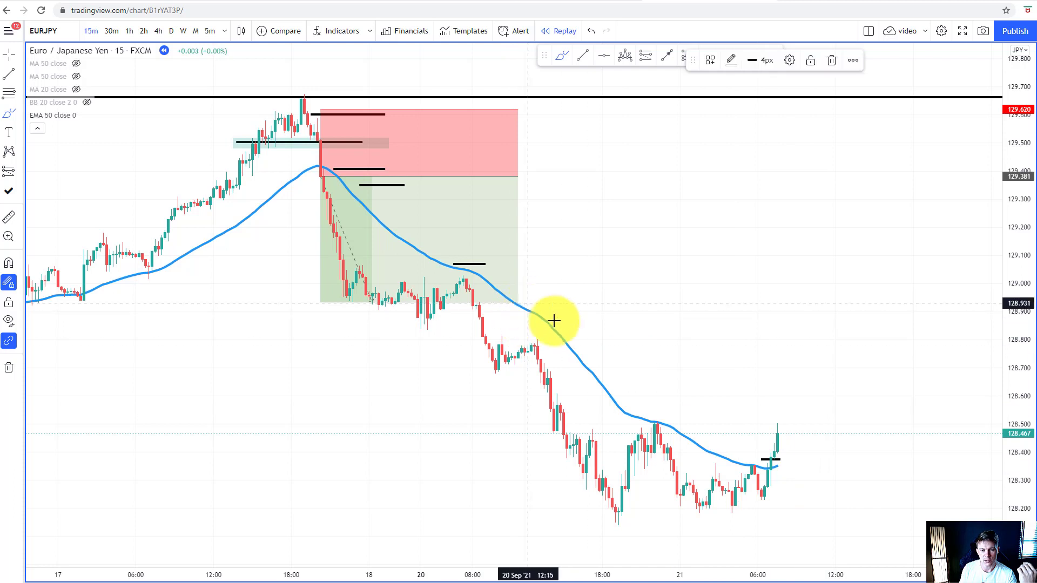
drag(555, 319, 723, 424)
click(736, 61)
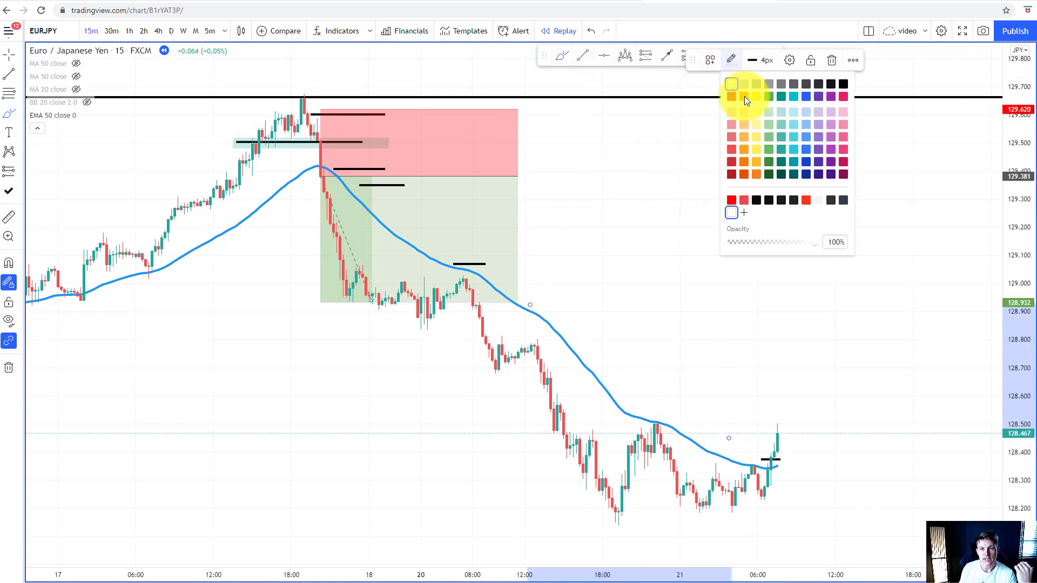
click(844, 84)
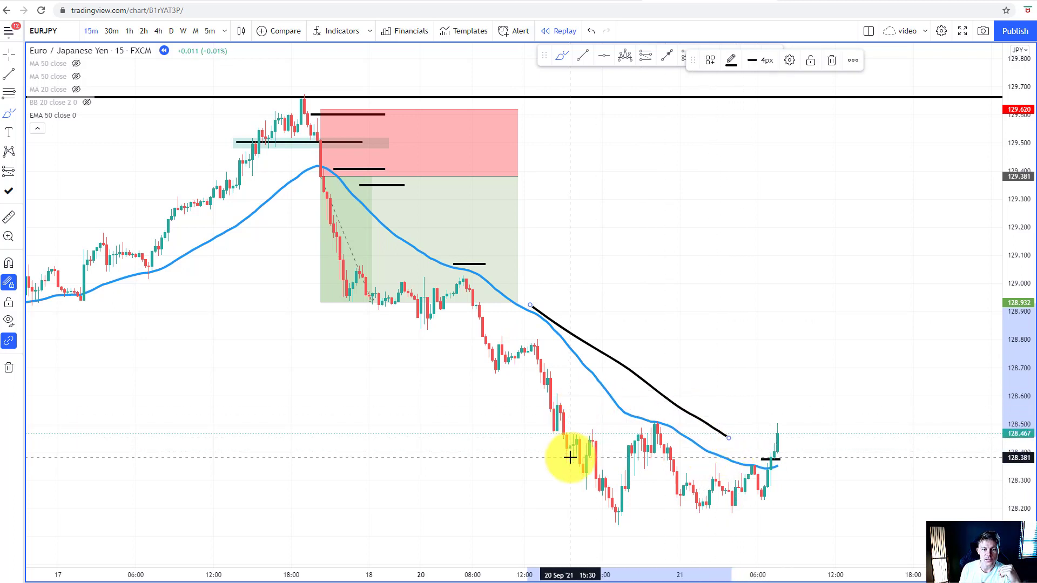
mouse_move(572, 454)
mouse_down()
mouse_move(729, 250)
mouse_move(726, 477)
mouse_up()
key(ctrl+z)
key(ctrl+z)
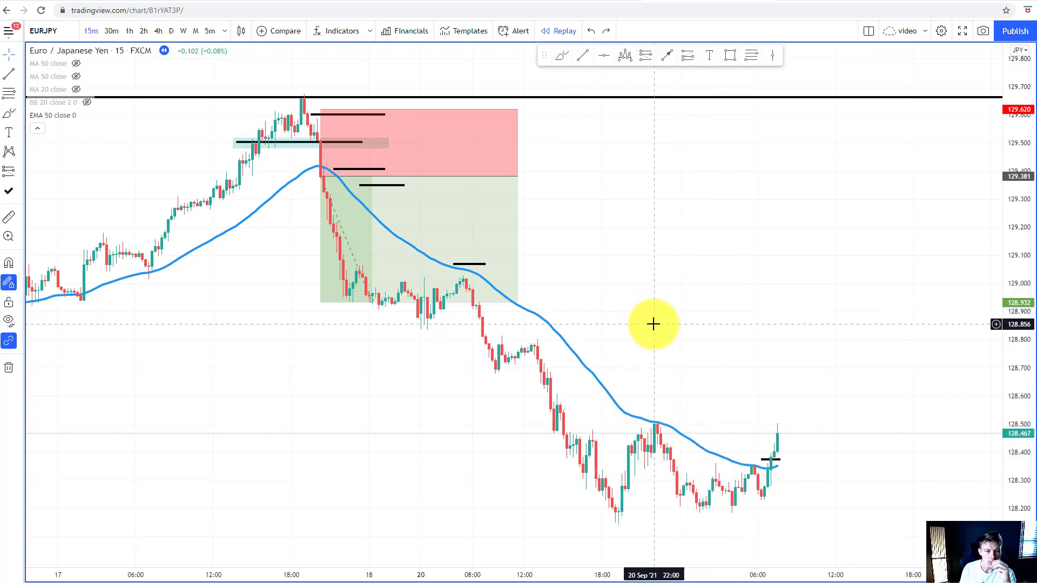
mouse_move(402, 305)
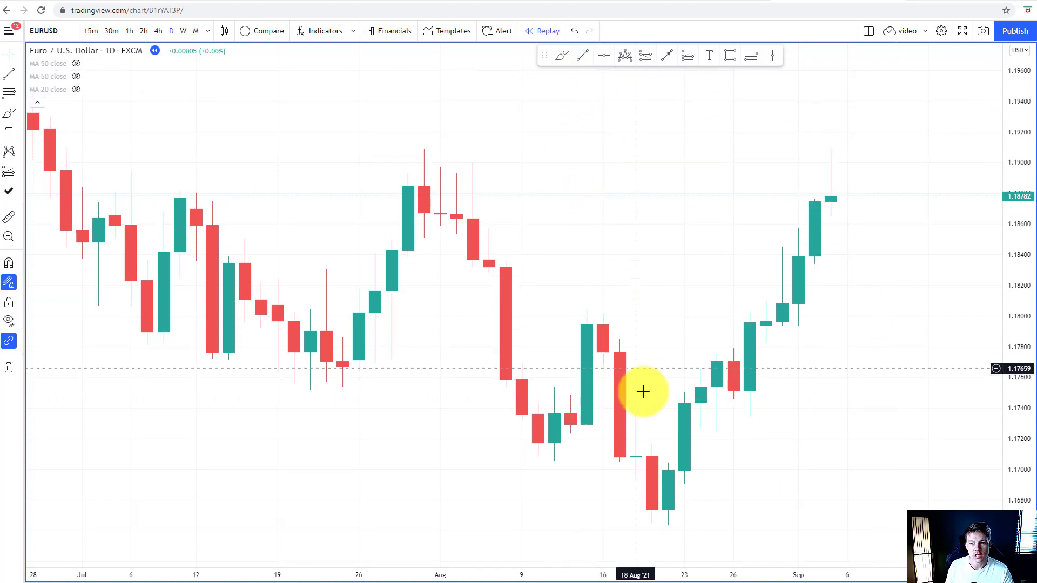
click(666, 55)
click(684, 517)
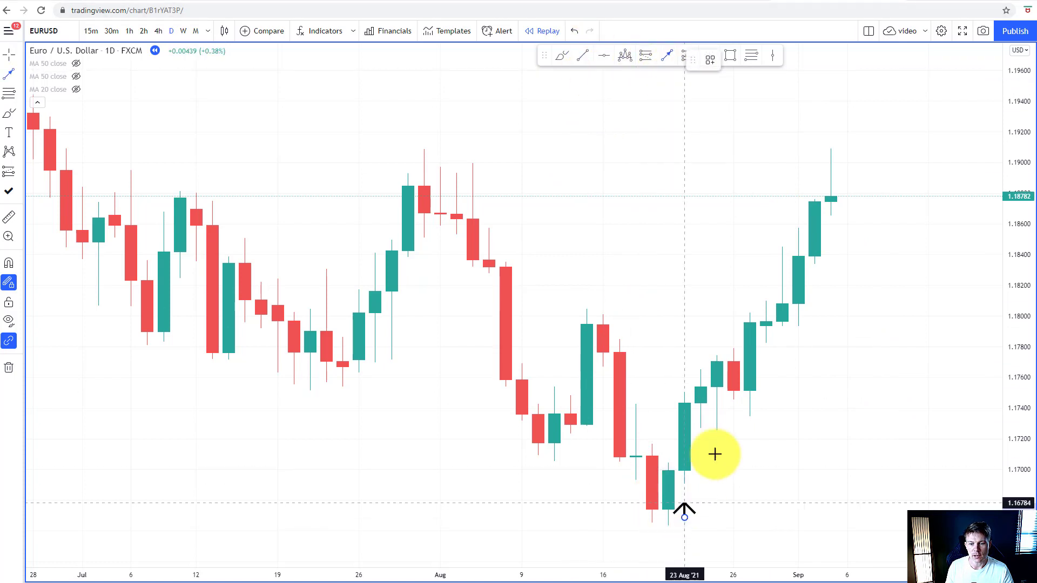
key(Escape)
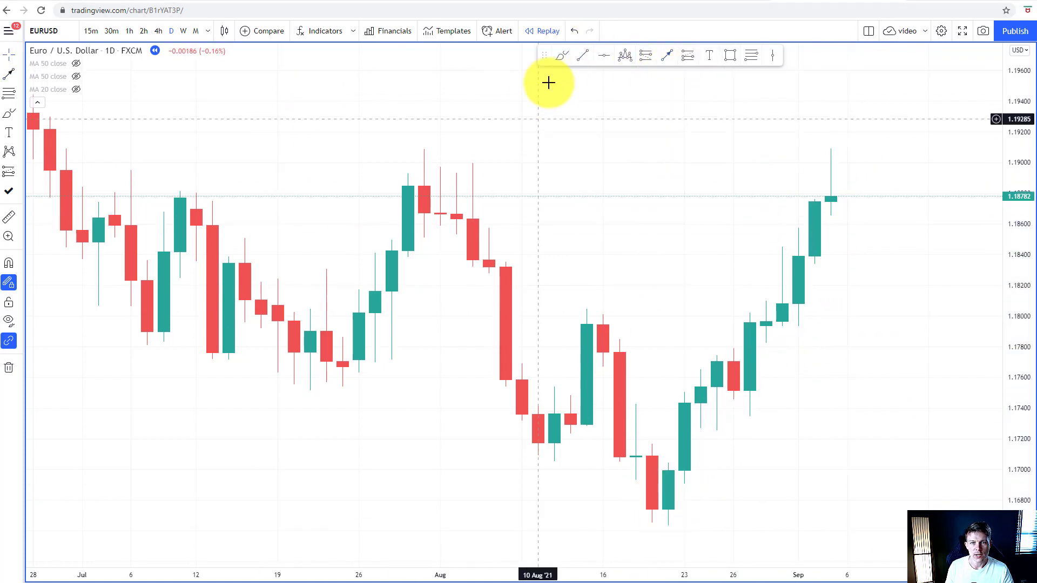
Draw a horizontal resistance line on the EURUSD daily chart at about 1.19084, from 29 July past the latest candle
click(585, 56)
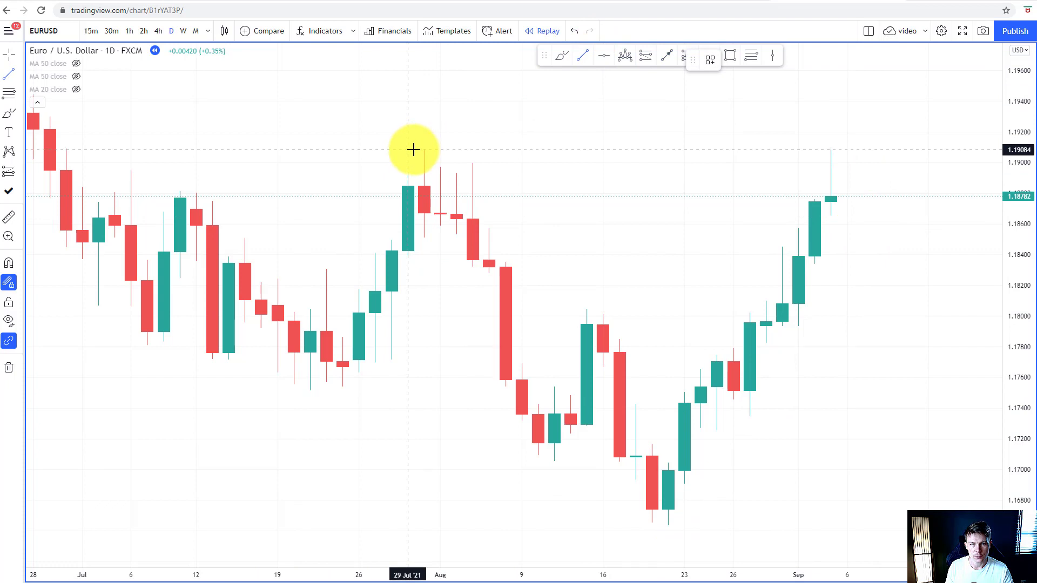
click(409, 149)
click(914, 162)
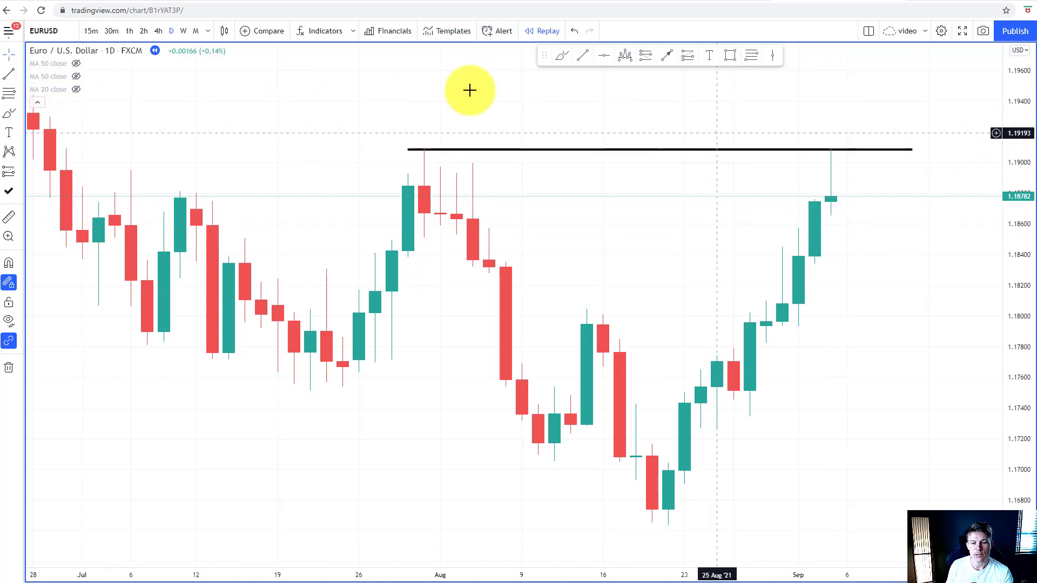
Add the Bollinger Bands indicator (BB 20 close 2) to the EURUSD daily chart
click(318, 35)
text(bb)
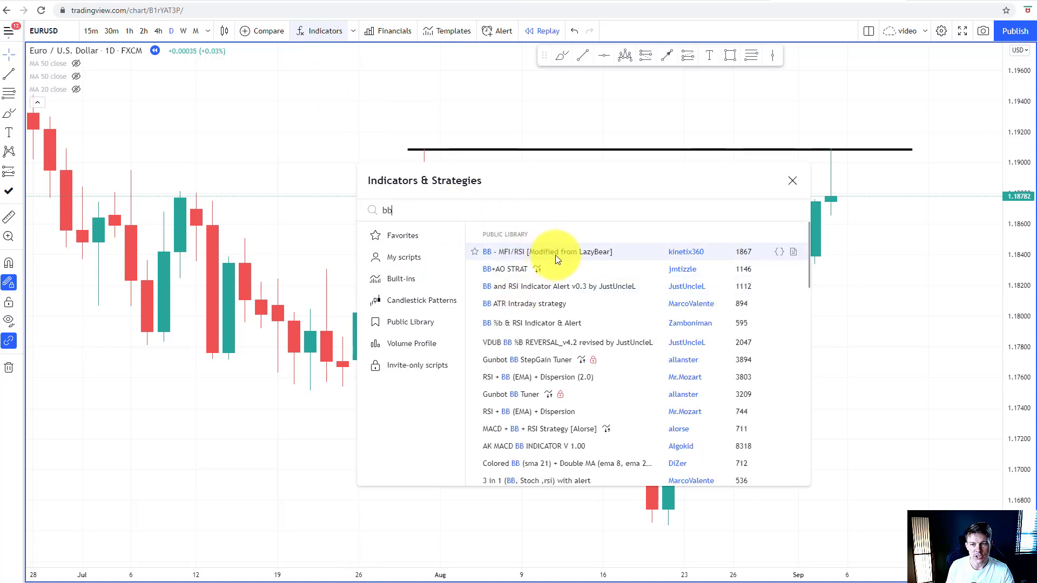
click(557, 285)
key(Escape)
scroll(668, 347, up, 3)
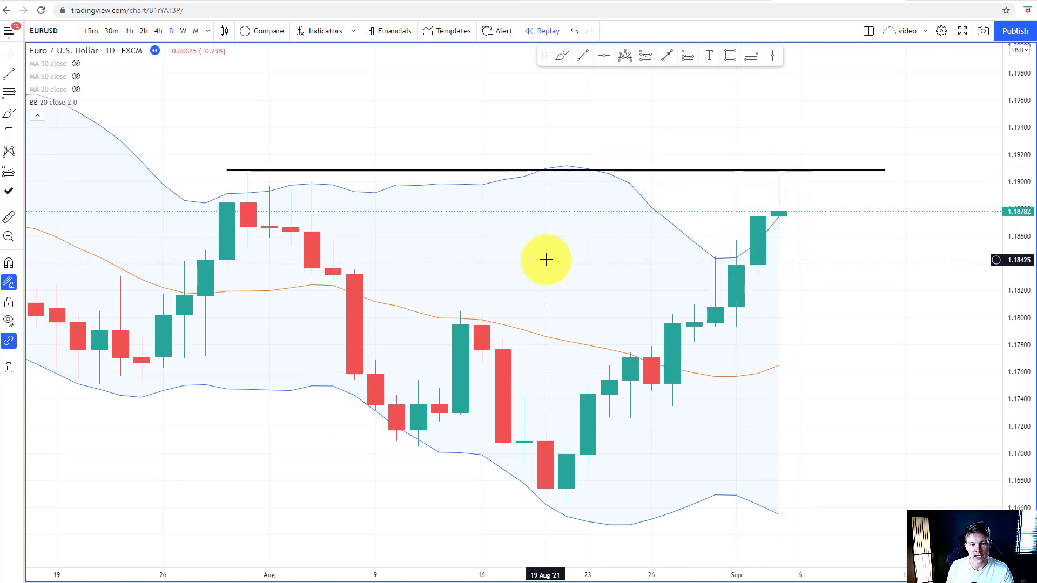
scroll(544, 261, down, 1)
scroll(844, 312, up, 1)
scroll(844, 312, up, 1)
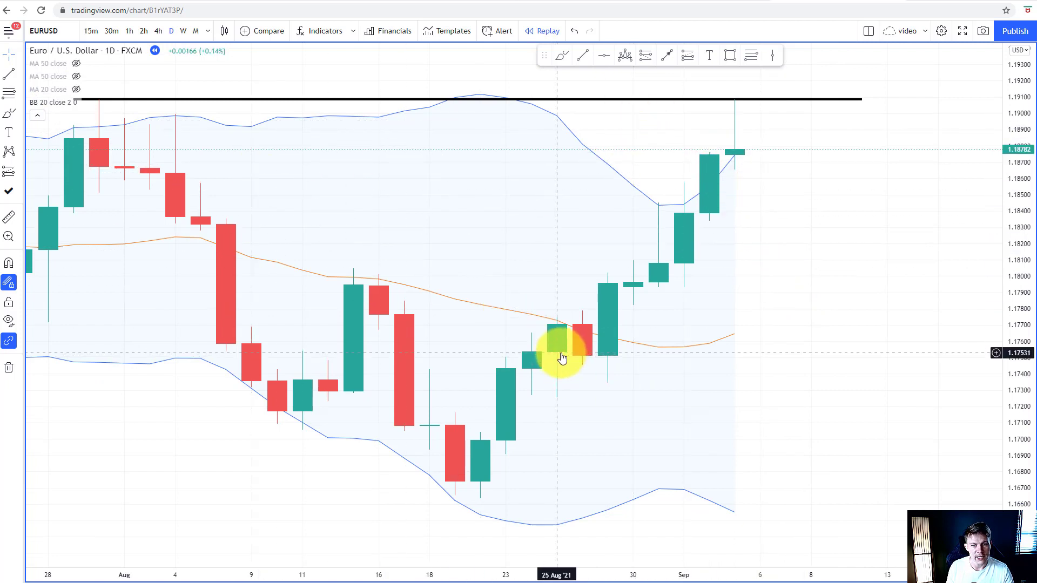
scroll(559, 341, down, 1)
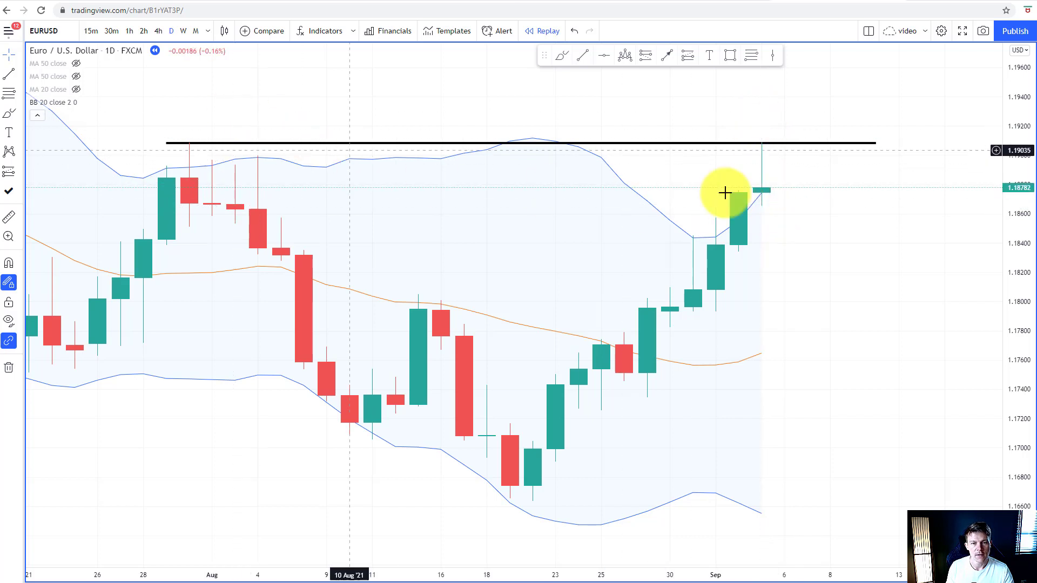
click(664, 55)
click(784, 193)
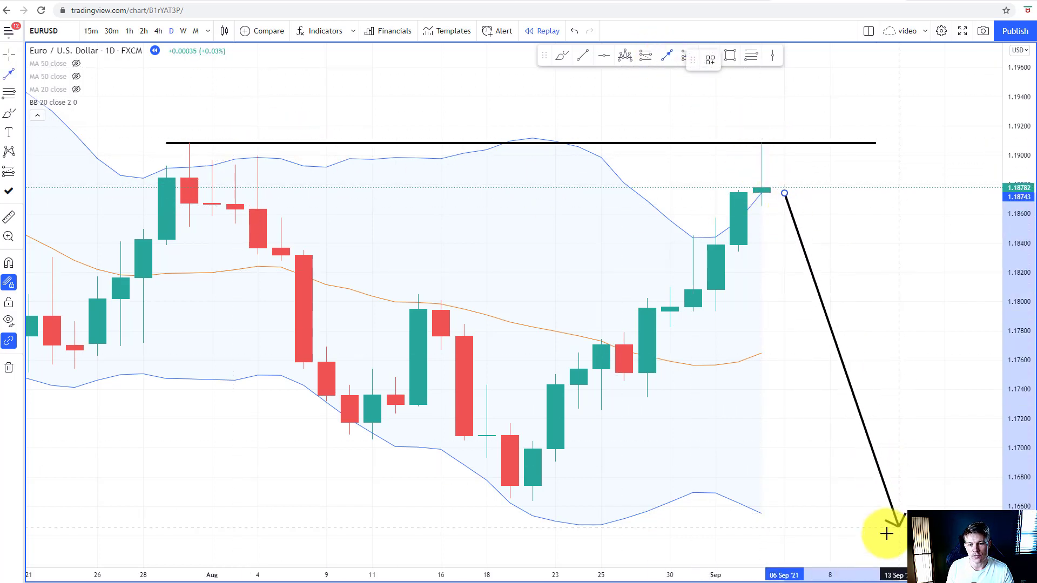
key(Escape)
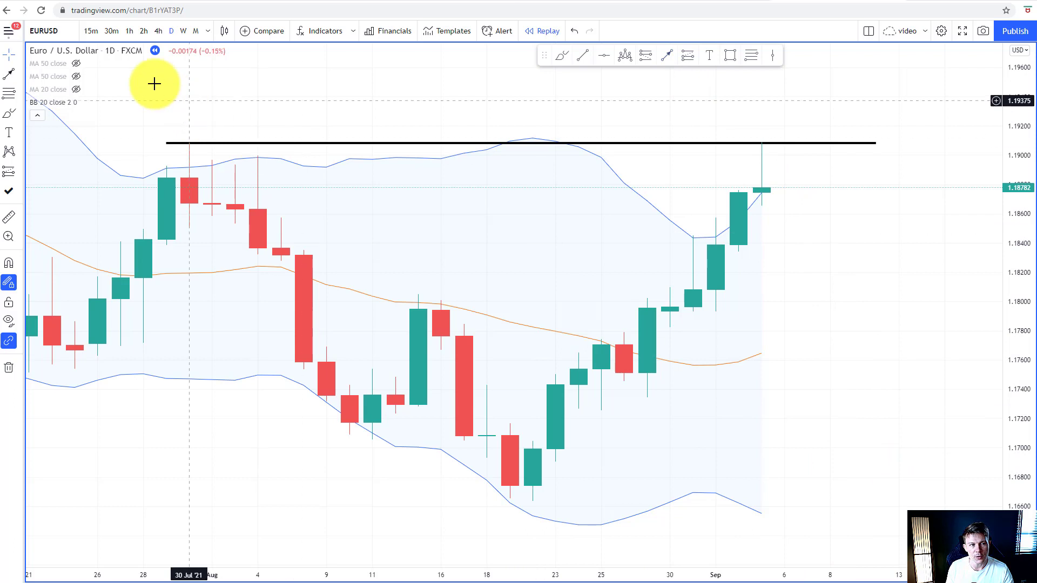
Hide the Bollinger Bands on the daily chart
click(88, 102)
scroll(877, 234, down, 3)
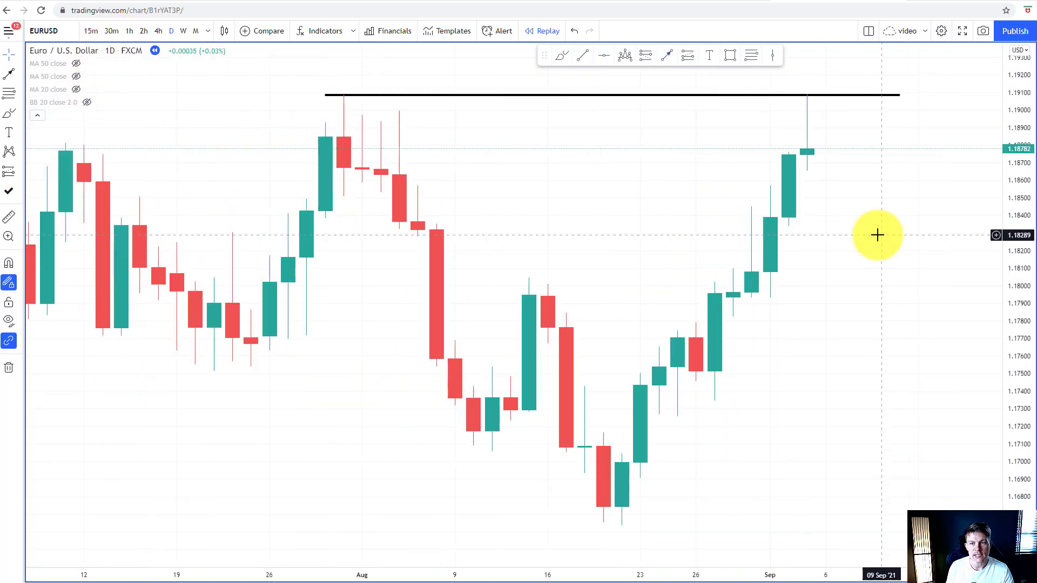
Draw a steep downward projection arrow from about 1.18719 on 6 September and delete it
click(665, 56)
drag(843, 189, 942, 507)
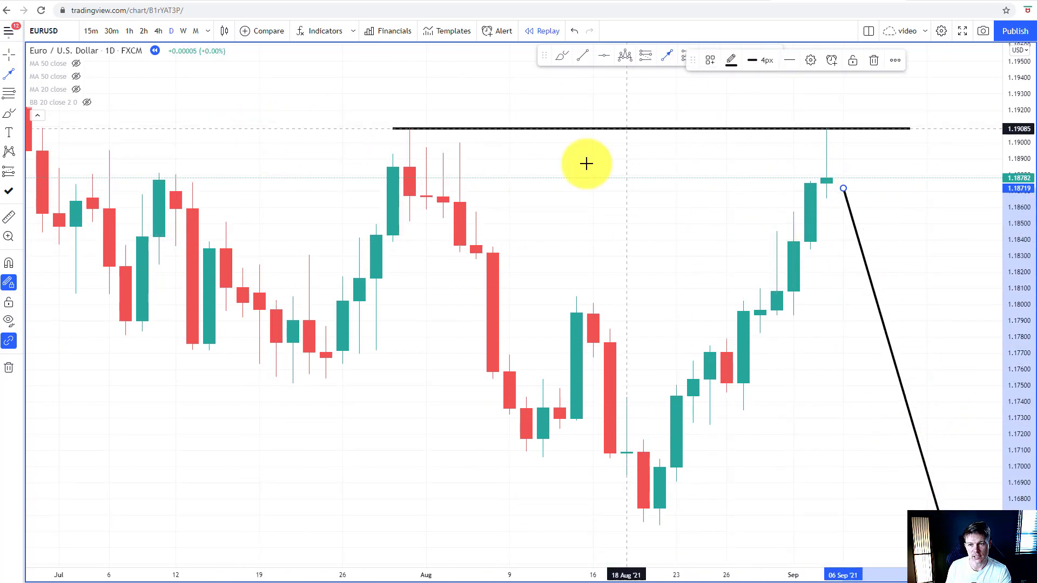
key(Delete)
Switch the EURUSD chart to the 1-hour timeframe
click(128, 31)
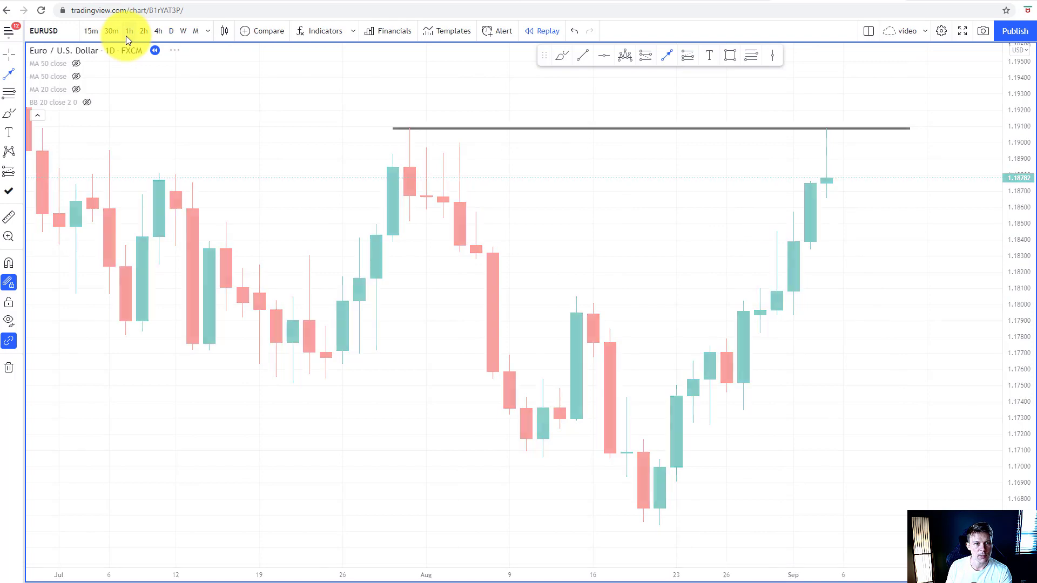
scroll(918, 315, down, 3)
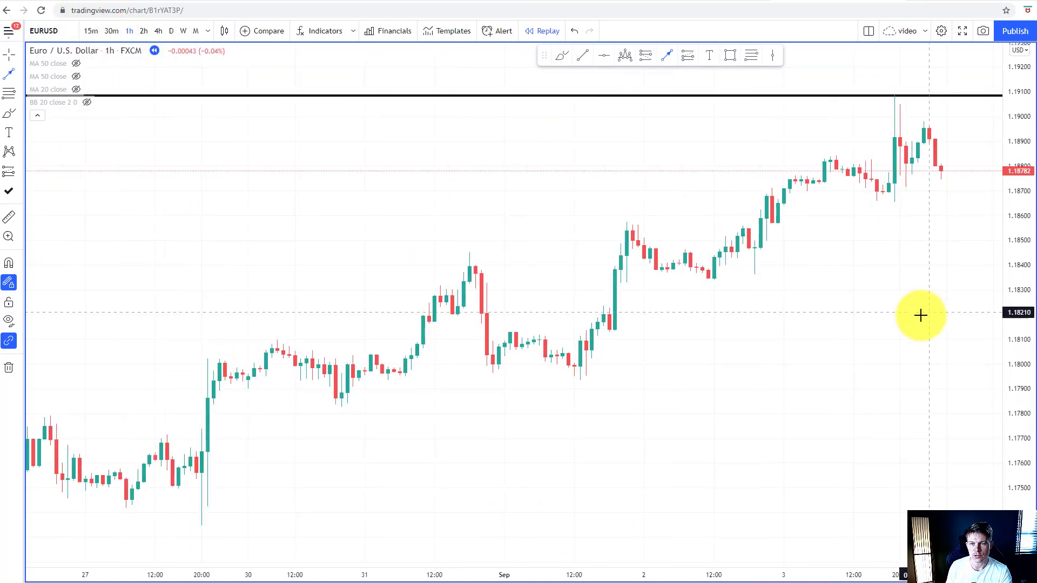
mouse_move(926, 335)
mouse_down()
mouse_move(794, 340)
mouse_move(793, 352)
mouse_move(621, 389)
mouse_up()
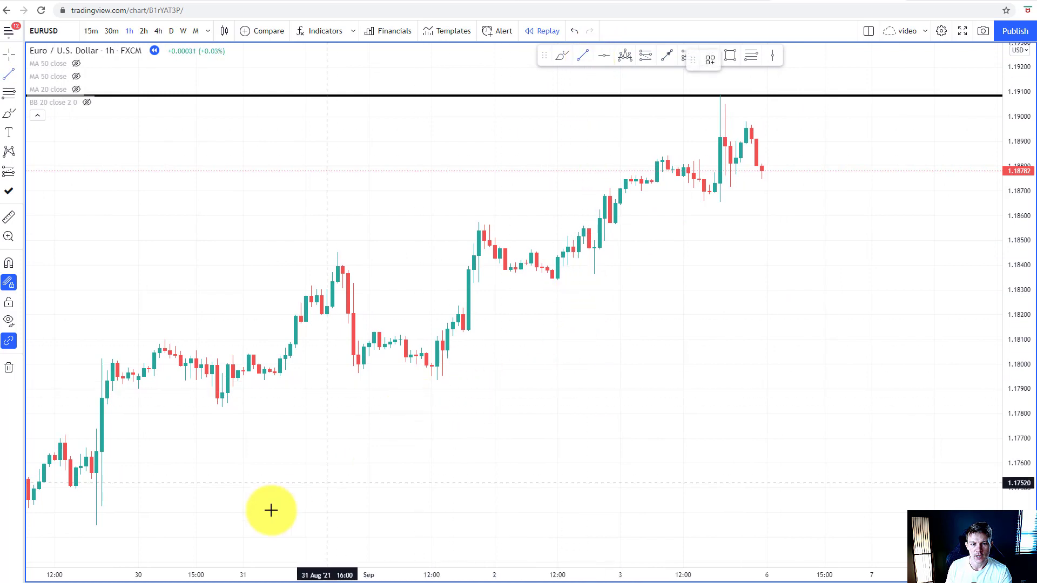
scroll(271, 509, down, 2)
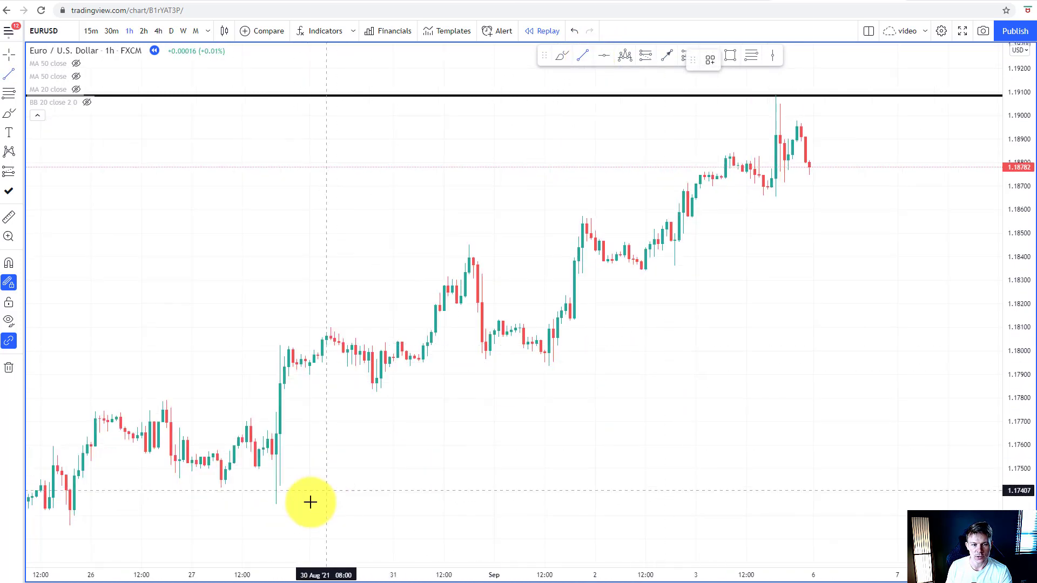
click(272, 503)
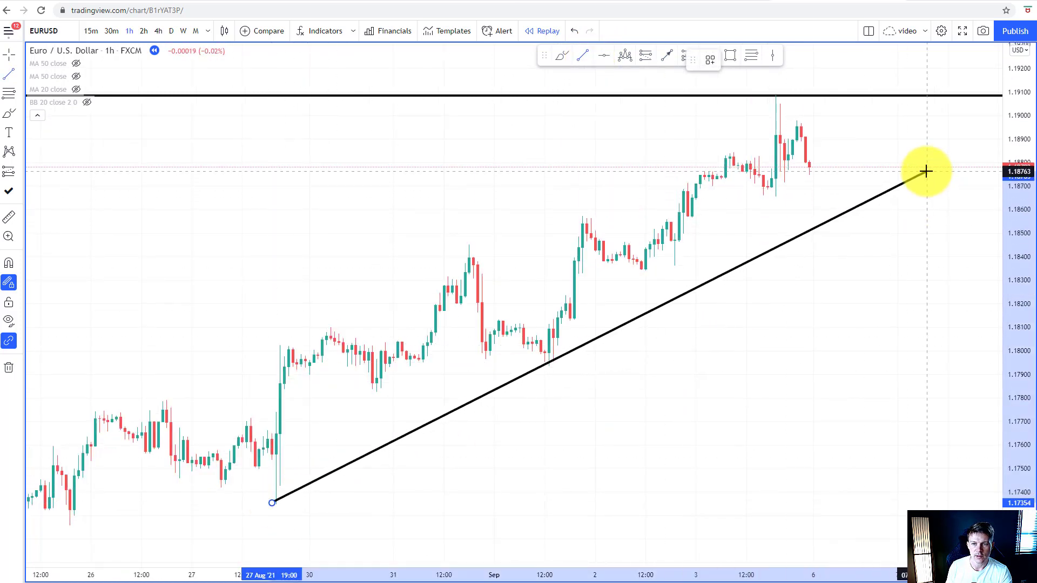
key(Escape)
Draw a rising trend line under the hourly lows from about 1.17943 on 1 September to about 1.19011 on 6 September
scroll(927, 171, up, 3)
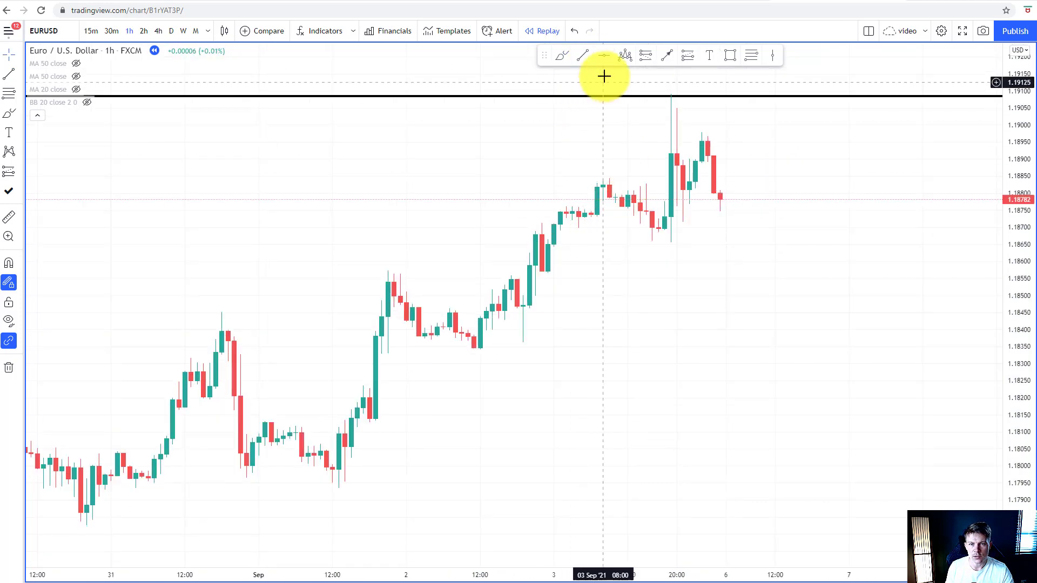
click(585, 57)
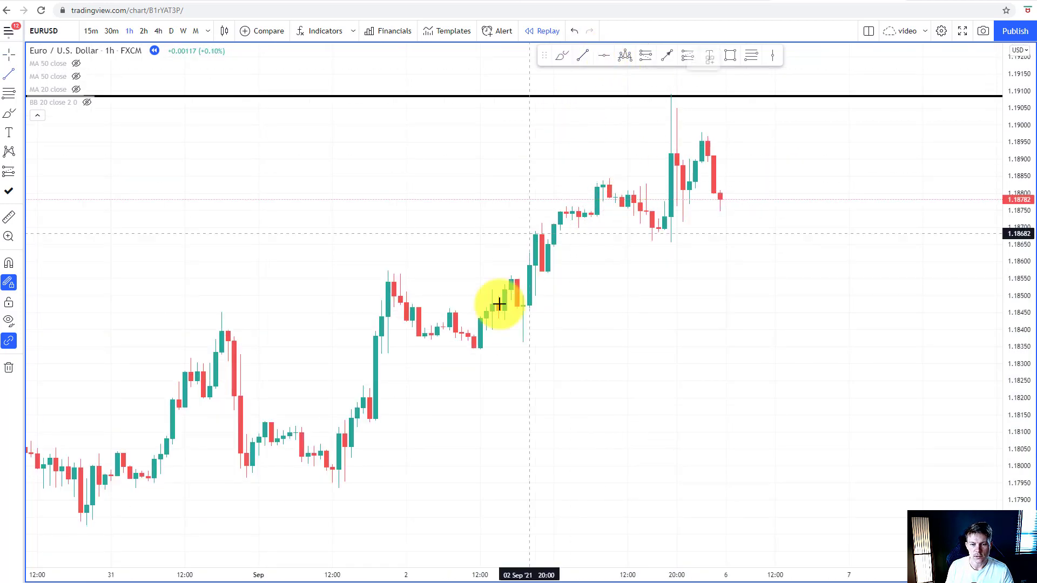
click(342, 485)
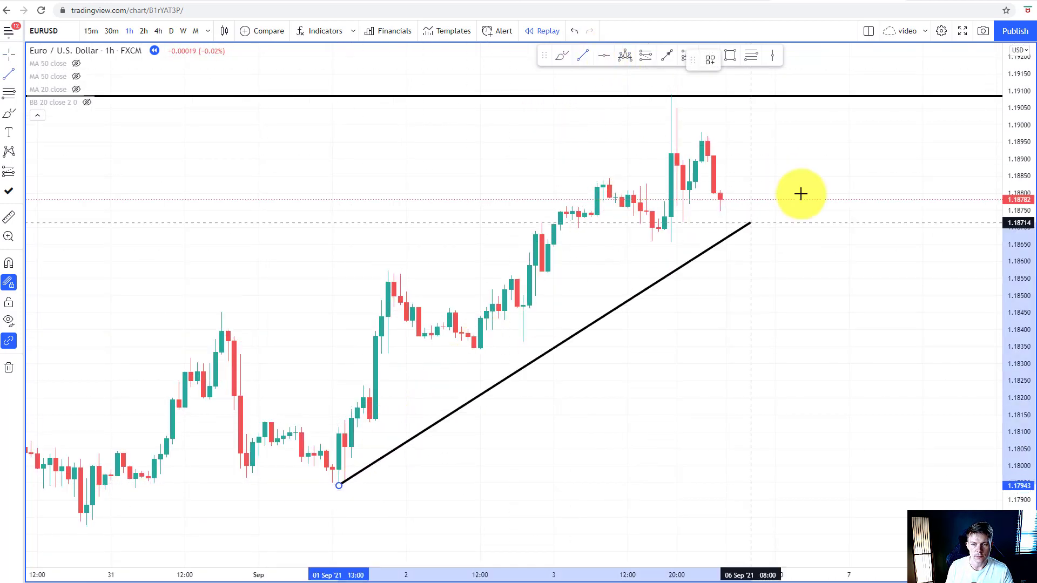
click(814, 121)
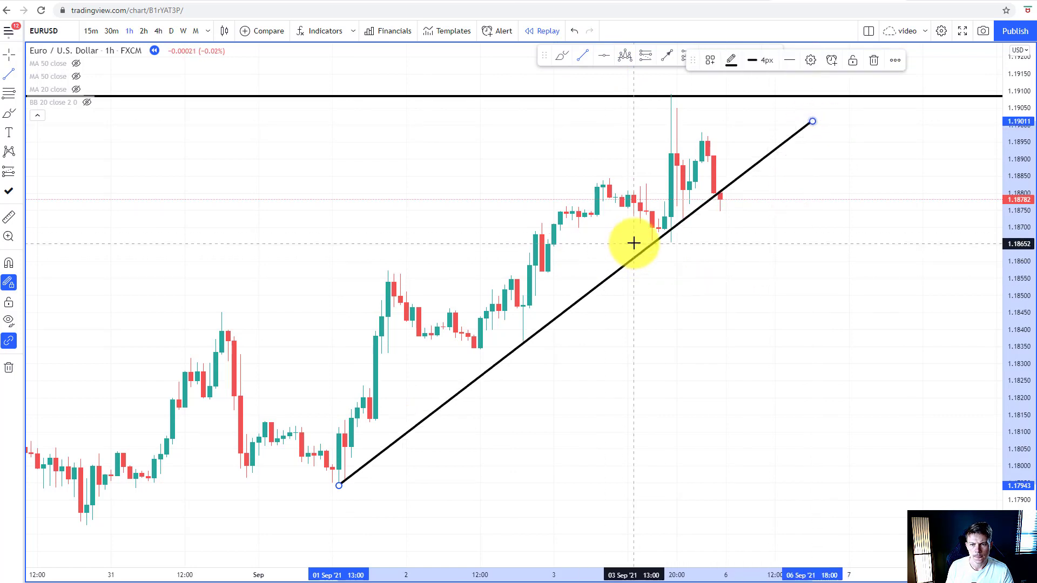
Draw a horizontal support line at about 1.1872 from the pullback low late on 3 September to beyond the latest candle
scroll(654, 278, up, 3)
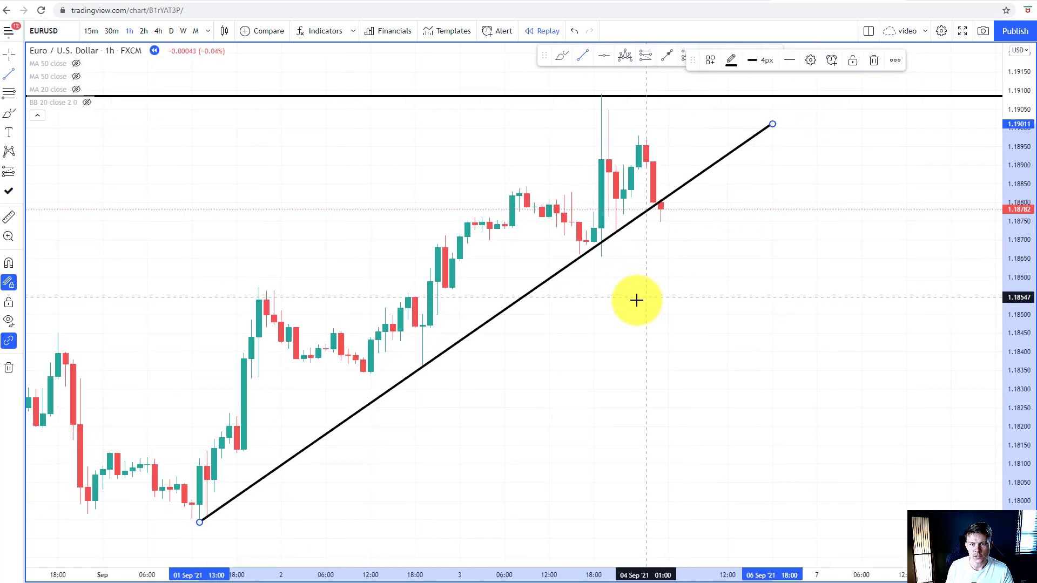
click(608, 233)
click(891, 237)
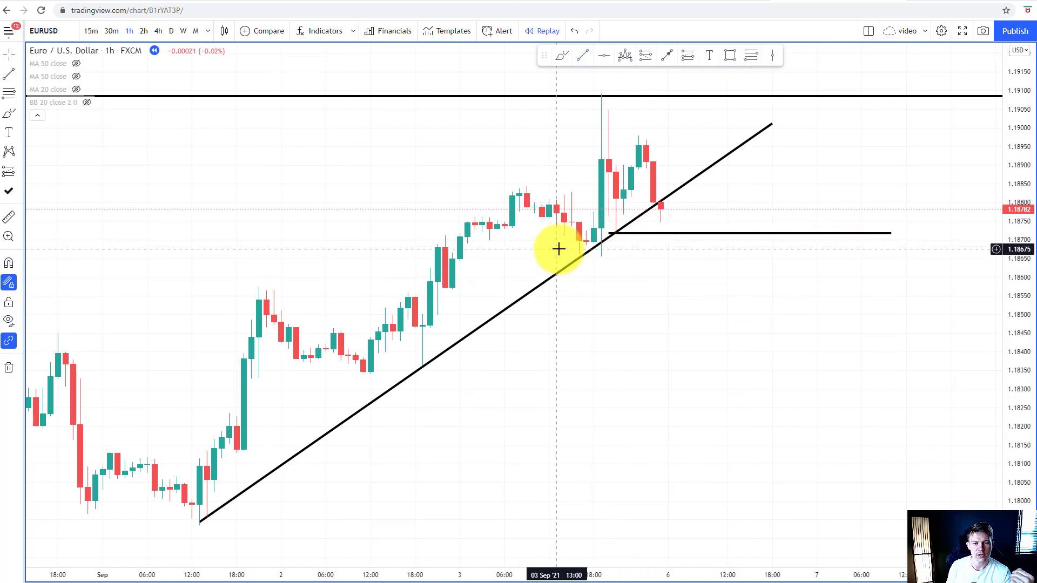
click(583, 55)
click(631, 357)
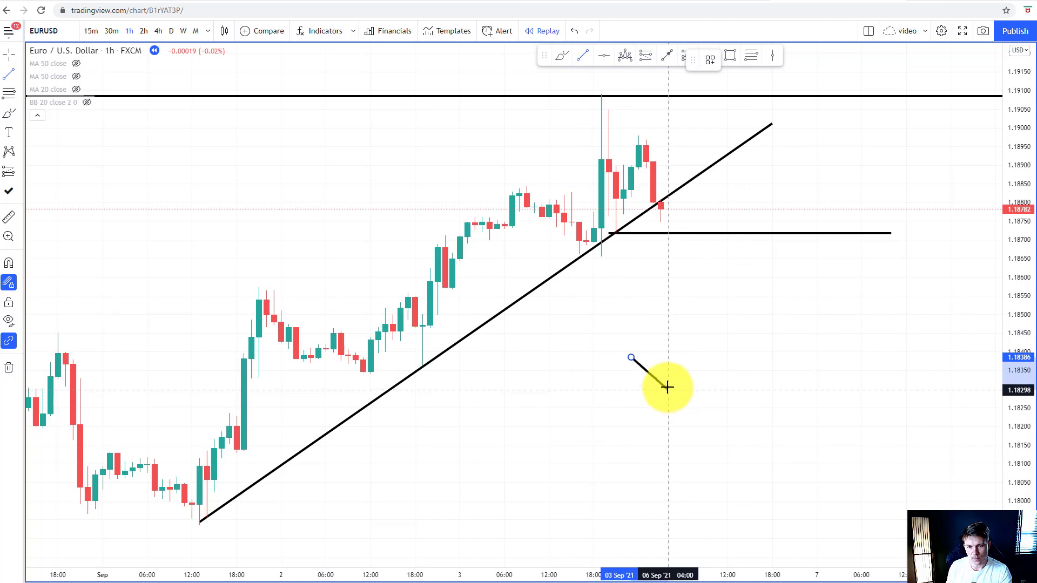
scroll(661, 380, down, 2)
scroll(626, 448, up, 2)
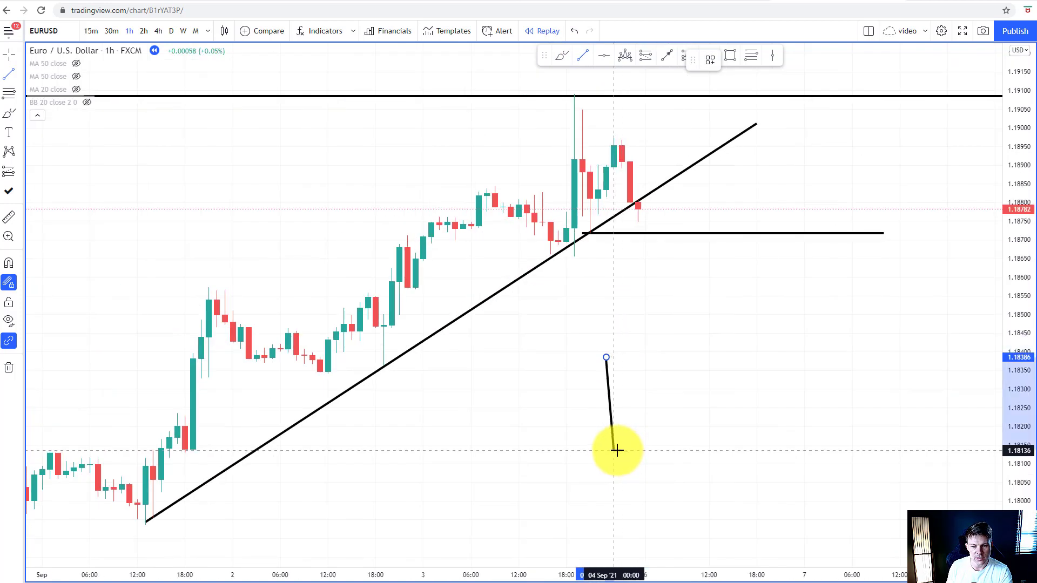
key(Escape)
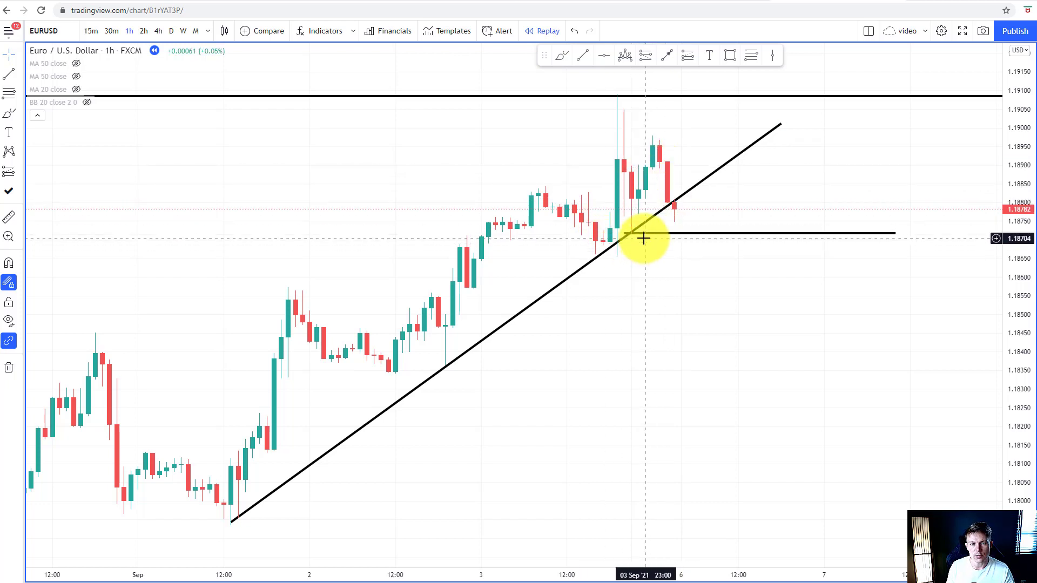
Shorten the rising trend line to end at about 1.1889 on 6 September and shade a rectangle zone around the support line, about 1.1870 to 1.1874
mouse_move(780, 126)
mouse_down()
mouse_move(702, 180)
mouse_move(721, 183)
mouse_move(723, 172)
mouse_up()
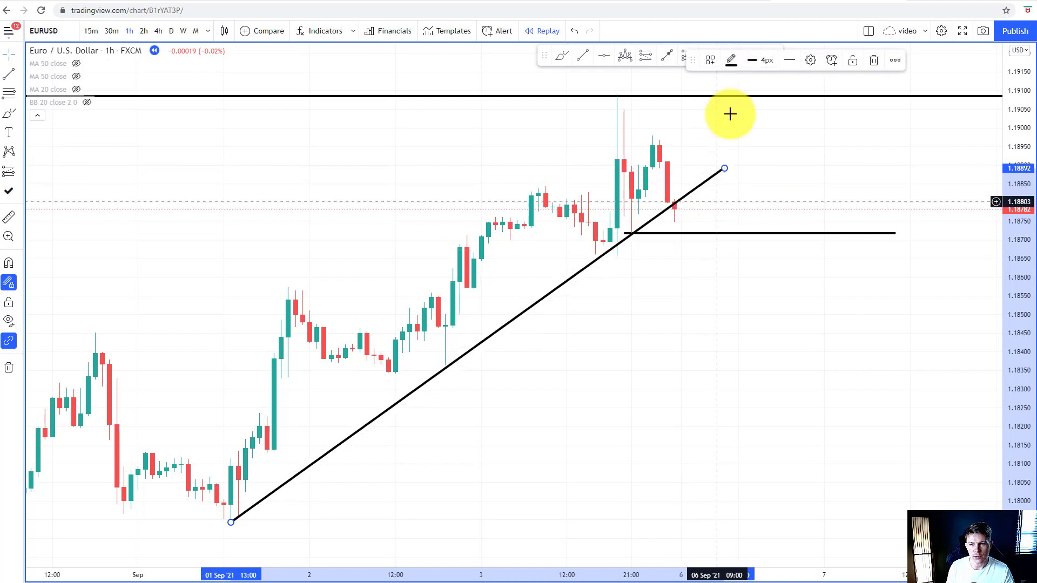
click(782, 108)
click(728, 59)
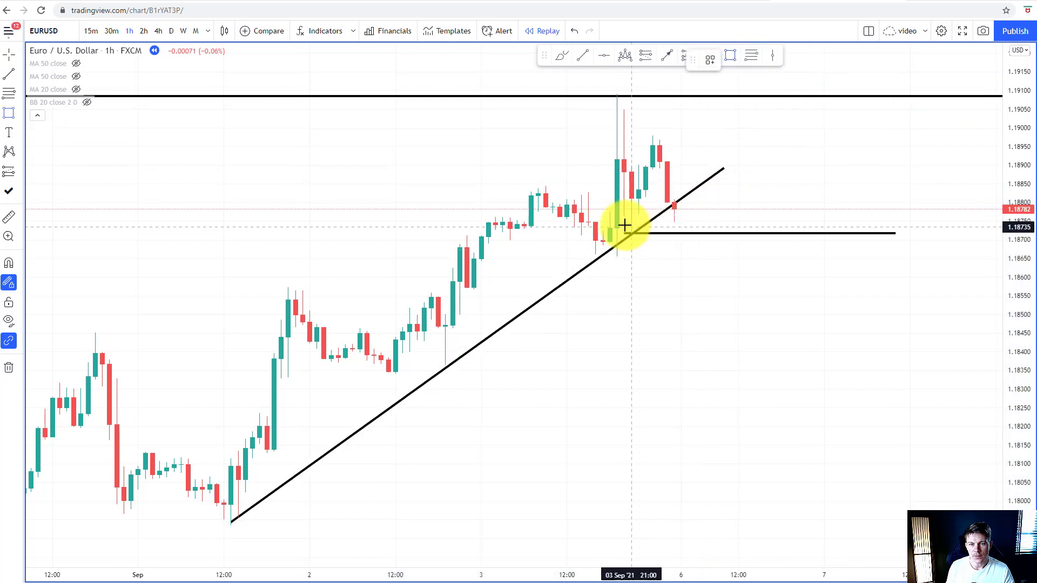
click(624, 238)
click(929, 240)
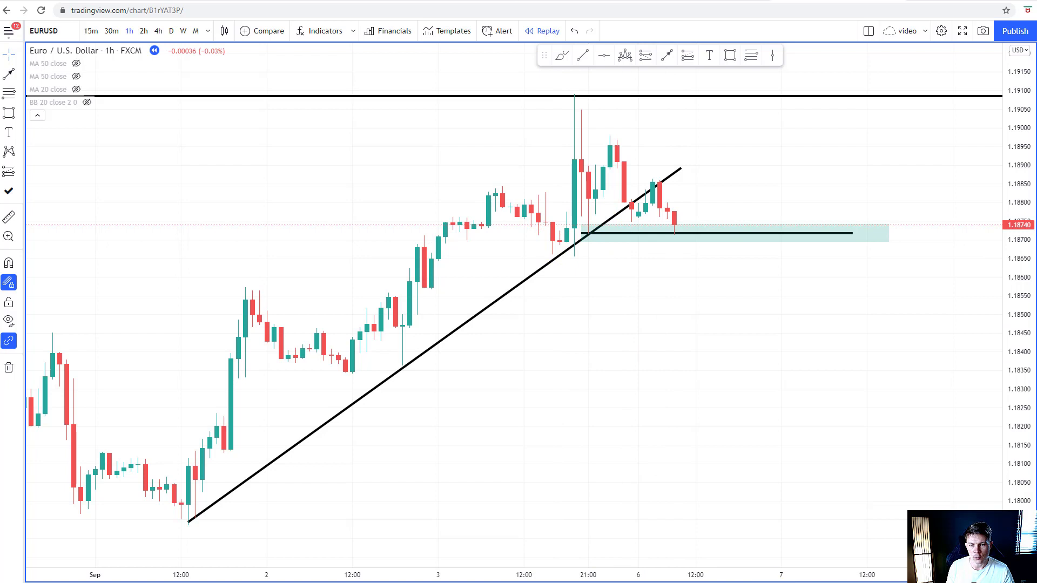
Delete the rising trend line under the hourly lows
scroll(747, 313, down, 1)
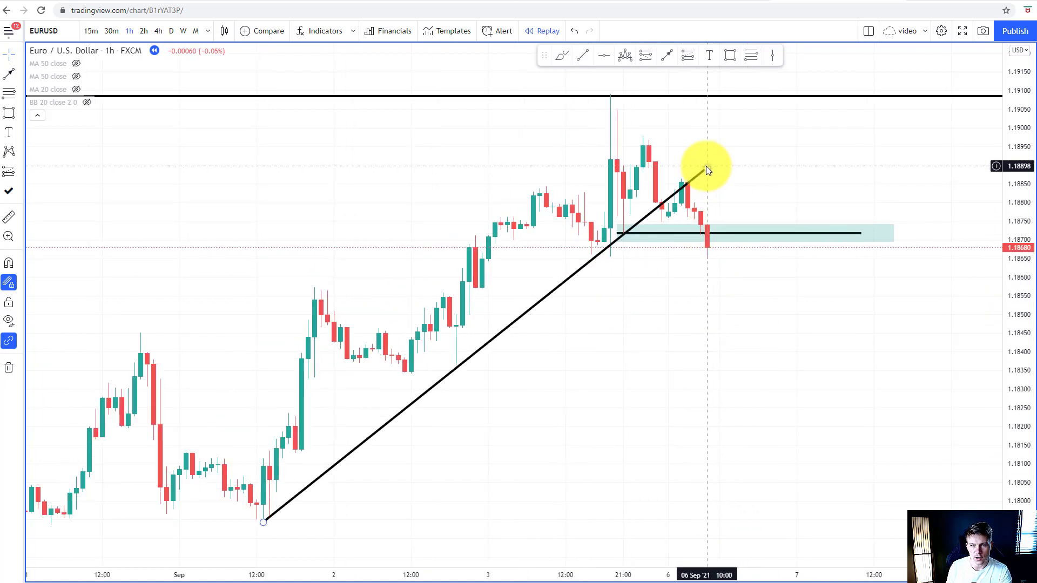
key(Delete)
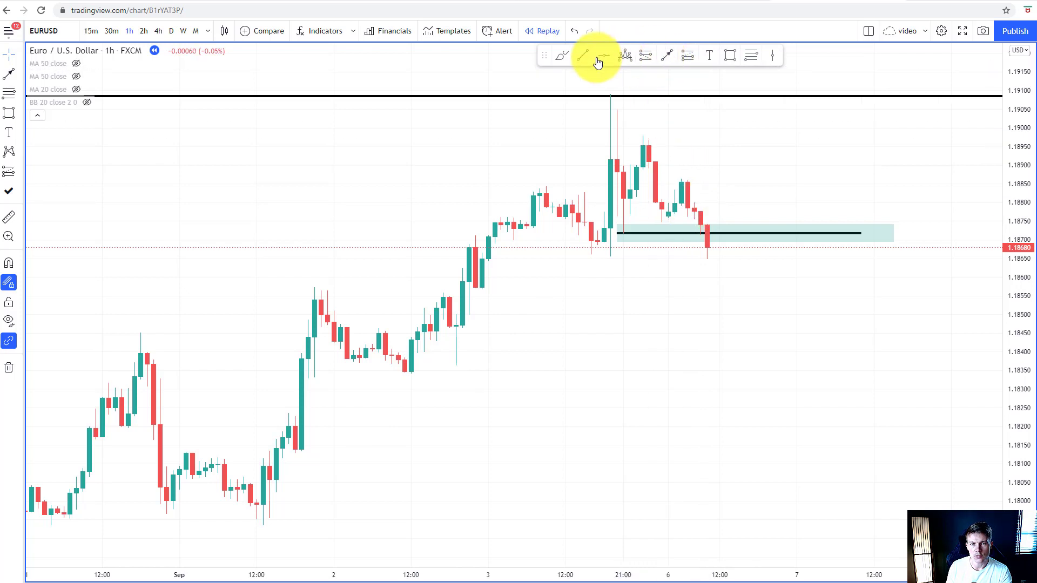
Draw short horizontal lines above the two latest lower highs, at about 1.1887 and 1.1899
click(582, 55)
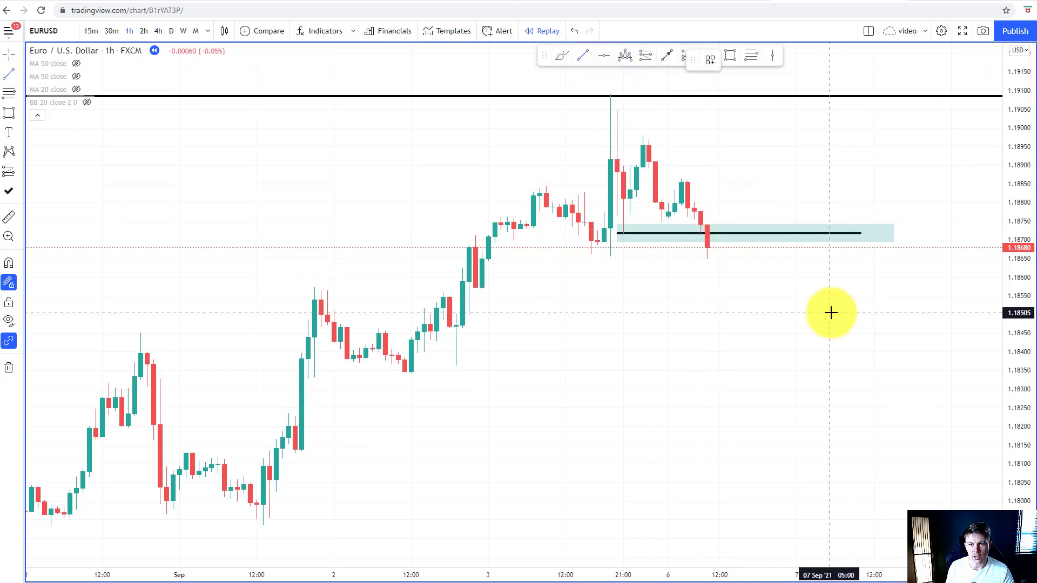
scroll(776, 213, down, 1)
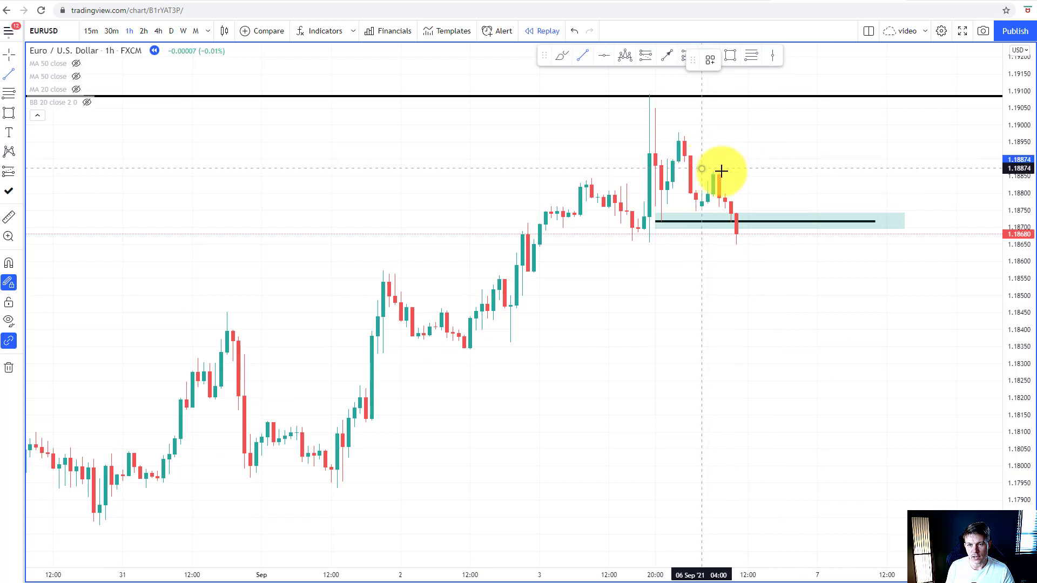
click(800, 169)
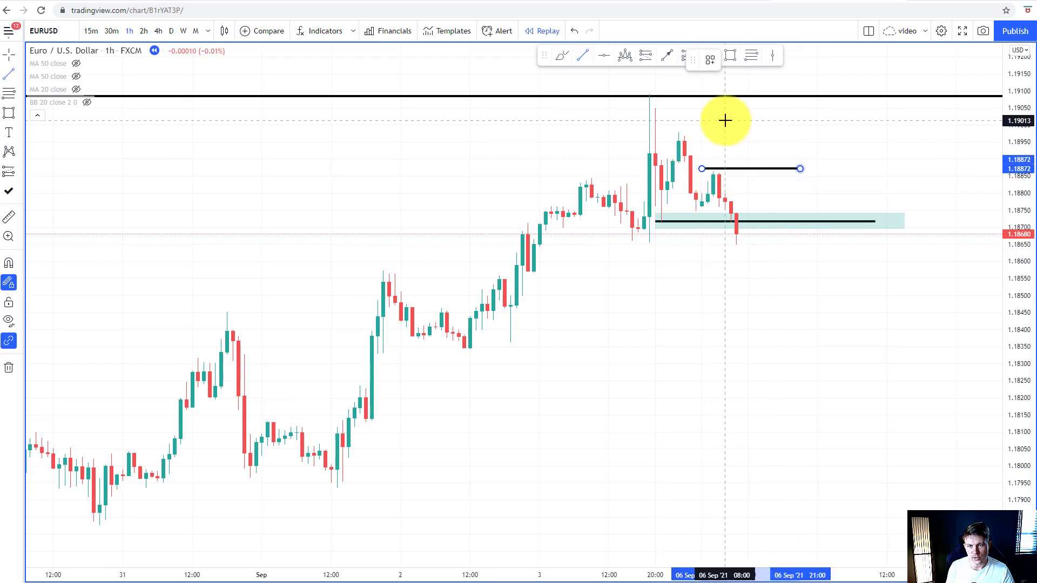
click(670, 127)
click(809, 148)
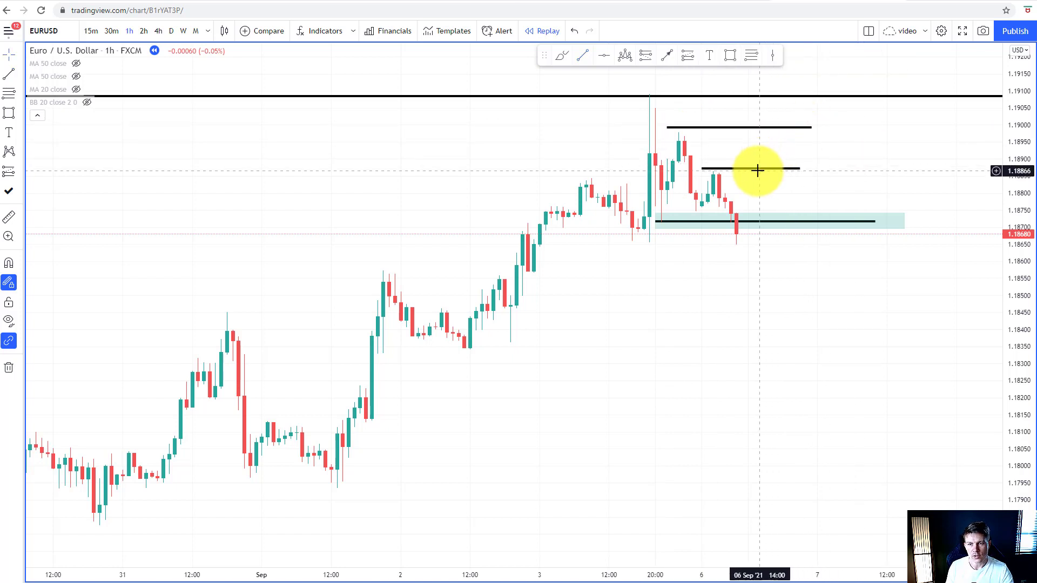
Place a short position after the latest candle with entry at 1.18680 and stop at 1.18933
scroll(758, 170, up, 1)
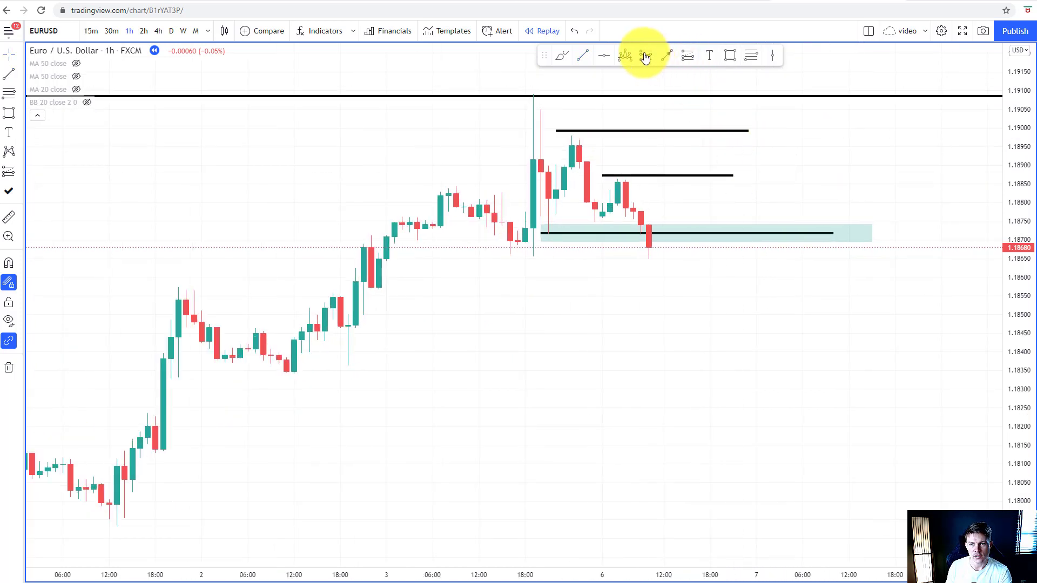
click(664, 247)
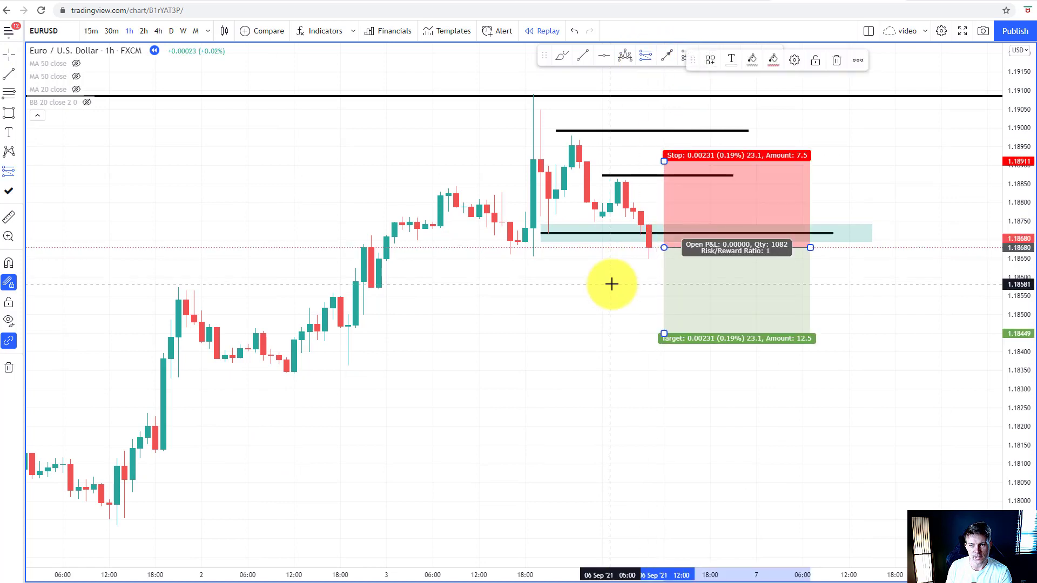
mouse_move(663, 162)
mouse_down()
mouse_move(671, 168)
mouse_move(664, 157)
mouse_up()
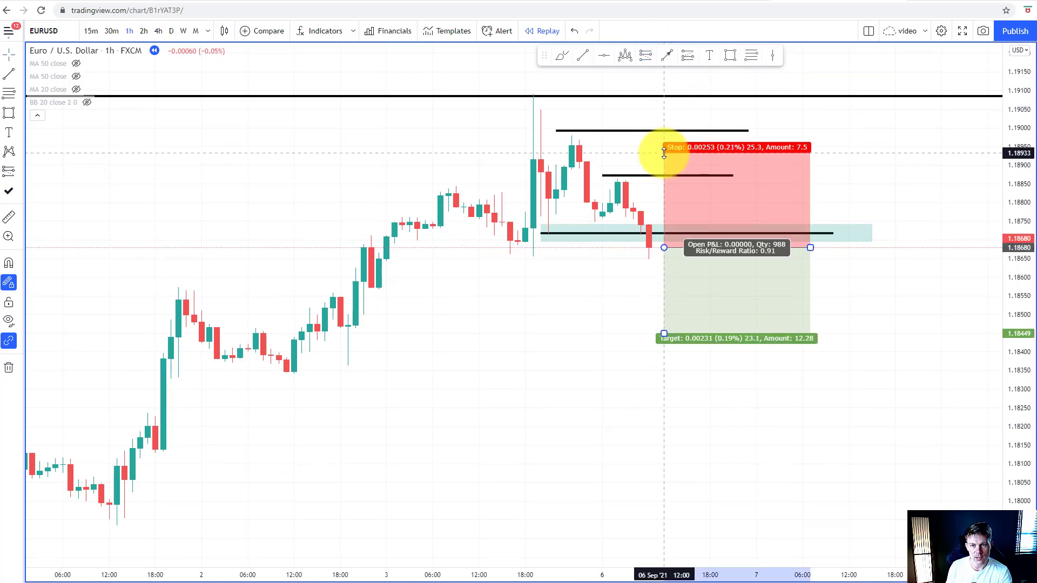
Delete the two short horizontal lines above the recent lower highs
click(633, 131)
key(Delete)
click(660, 174)
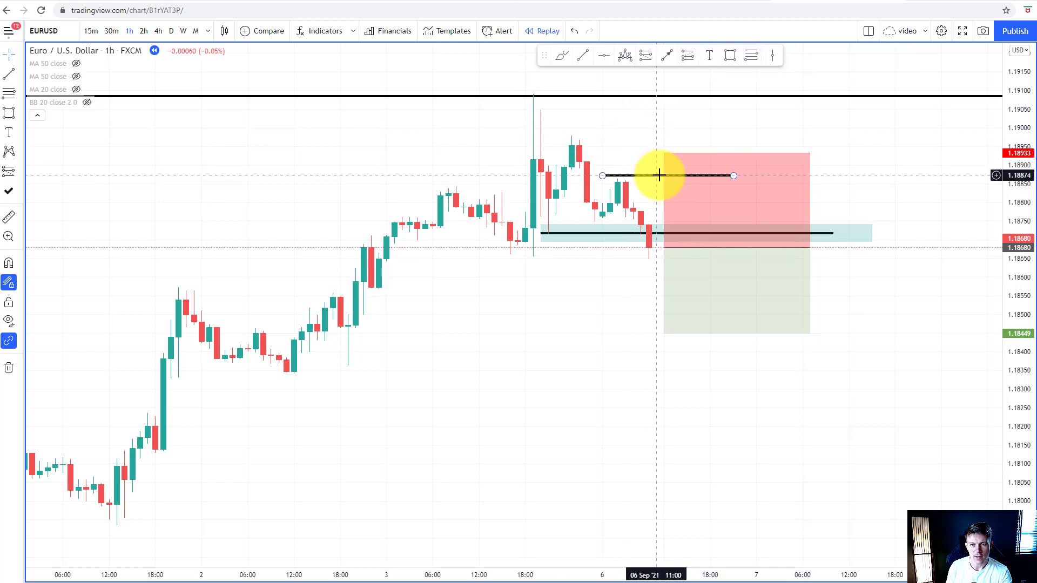
key(Delete)
Draw four horizontal support lines from earlier swing levels to beyond the latest candle, at about 1.1833, 1.1814, 1.1796 and 1.1780
scroll(657, 204, down, 2)
scroll(657, 204, down, 1)
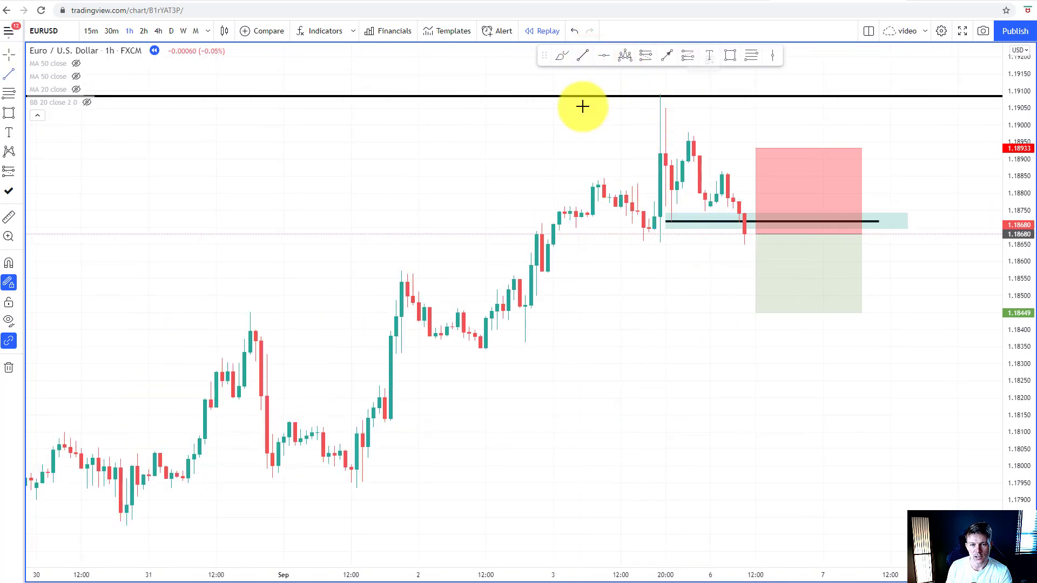
scroll(594, 162, down, 2)
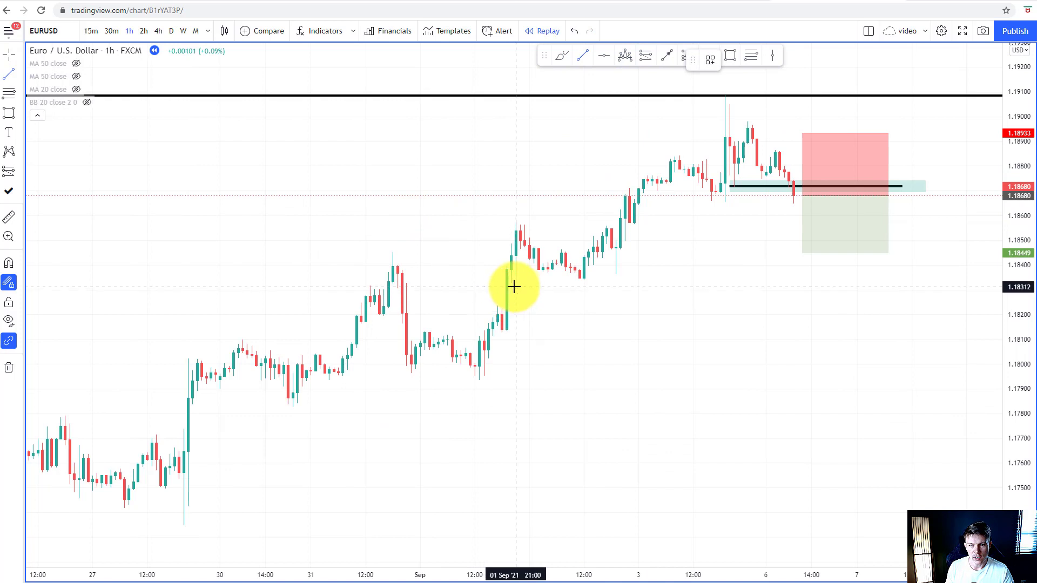
drag(517, 284, 926, 284)
scroll(540, 346, down, 1)
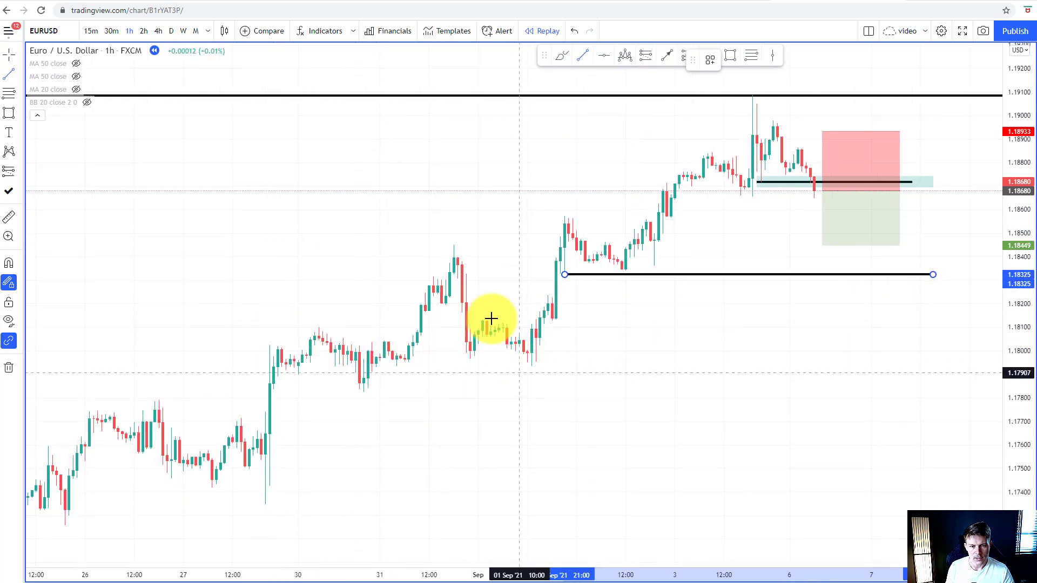
drag(425, 320, 929, 319)
drag(386, 363, 862, 361)
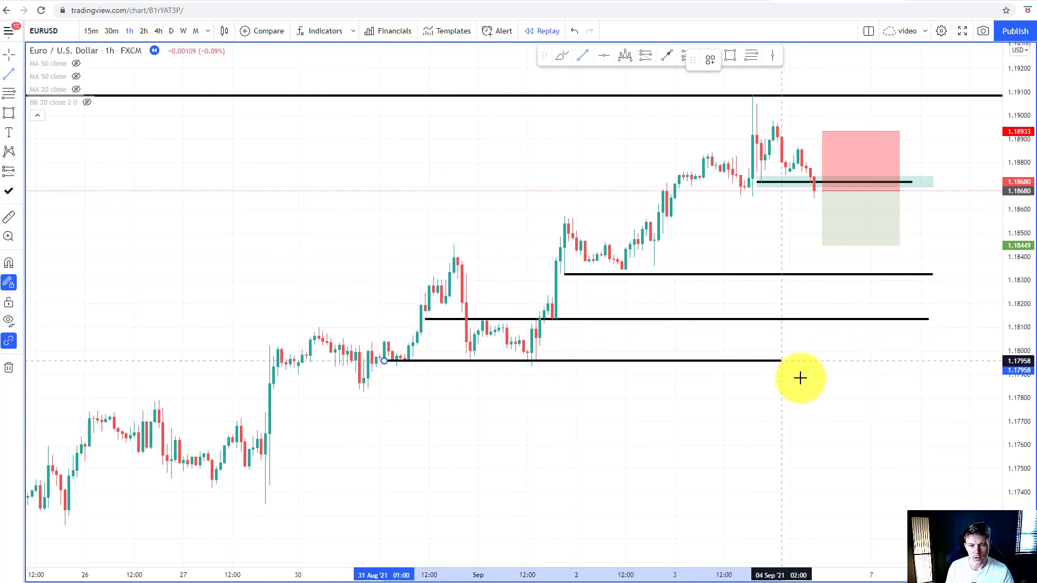
scroll(585, 370, down, 2)
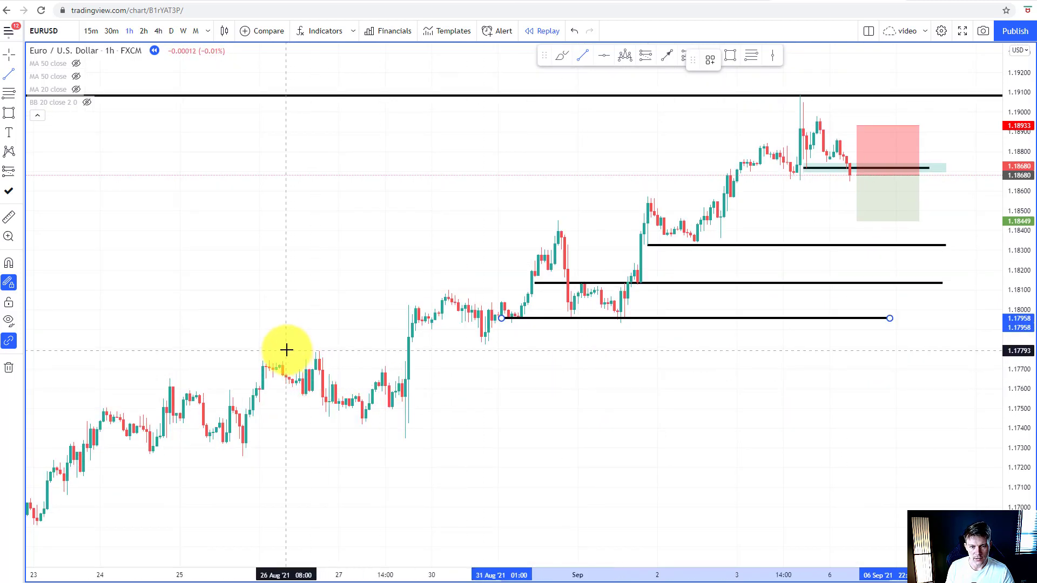
mouse_move(286, 349)
mouse_down()
mouse_move(755, 363)
mouse_move(923, 386)
mouse_up()
drag(864, 433, 569, 436)
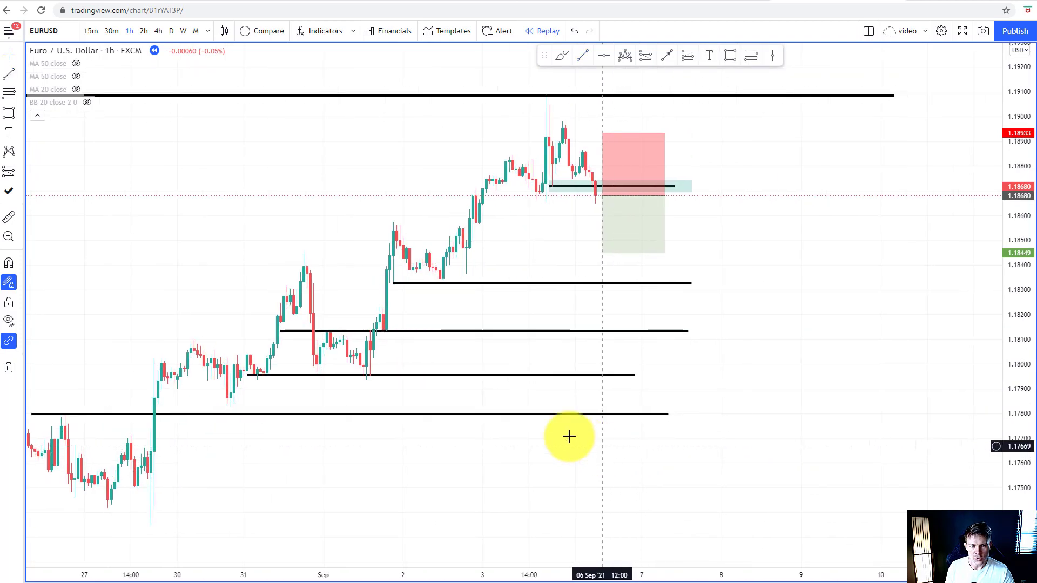
drag(671, 268, 884, 395)
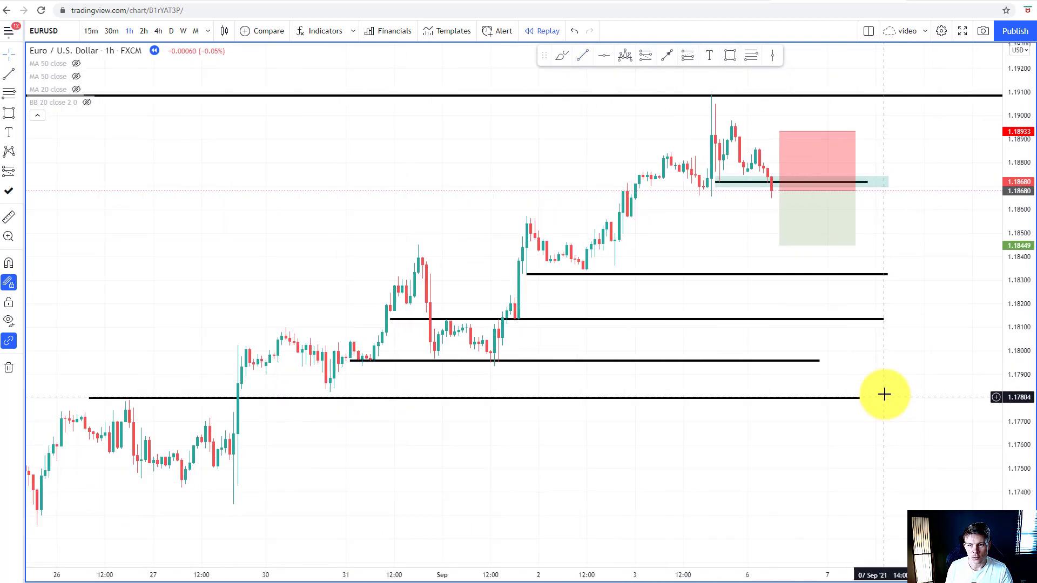
Try the short position's target at the first support, 1.18326, and extend it to about 1.1783 just above the lowest support line
scroll(789, 310, up, 3)
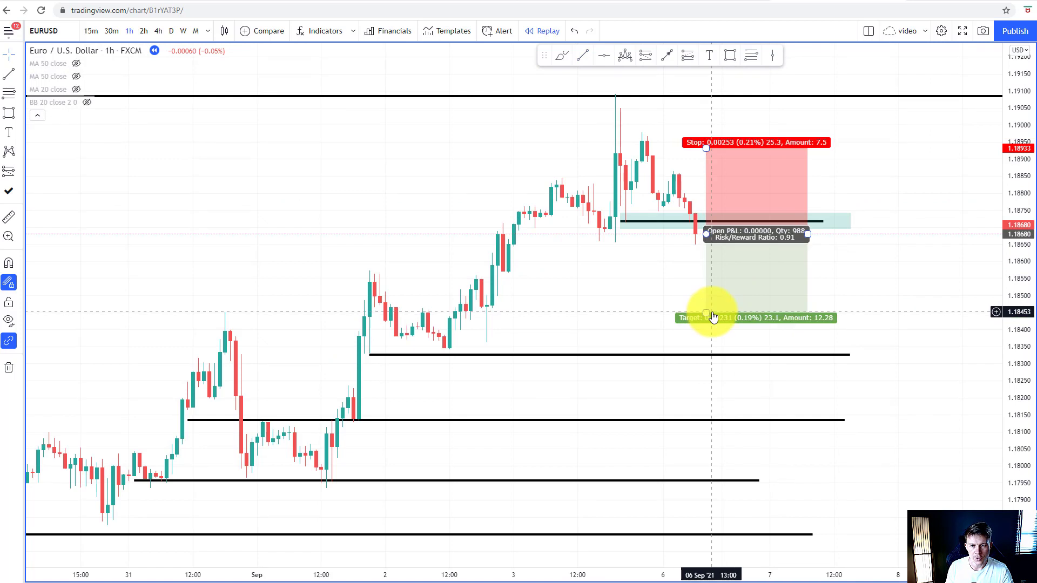
drag(706, 312, 699, 363)
click(669, 387)
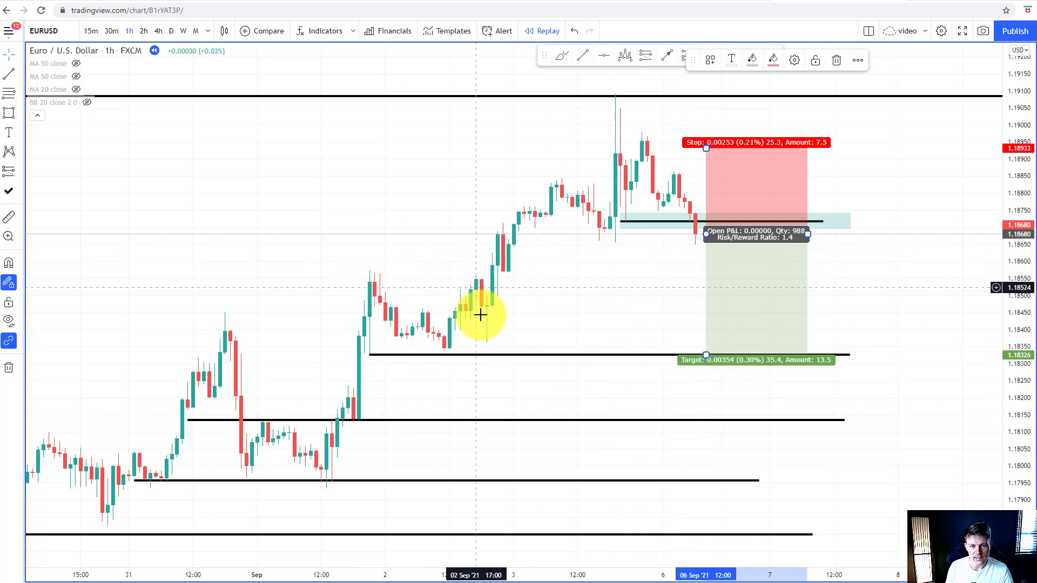
drag(706, 361, 724, 525)
Draw pairs of arrows showing price falling to and bouncing from the support lines at about 1.1833 and 1.1814
click(667, 62)
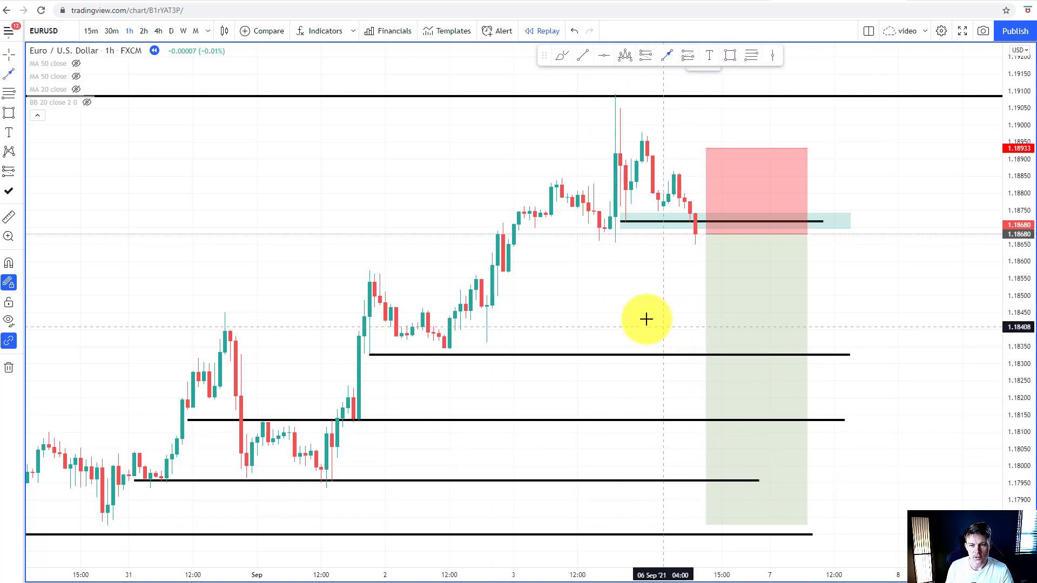
click(610, 273)
click(642, 355)
click(642, 355)
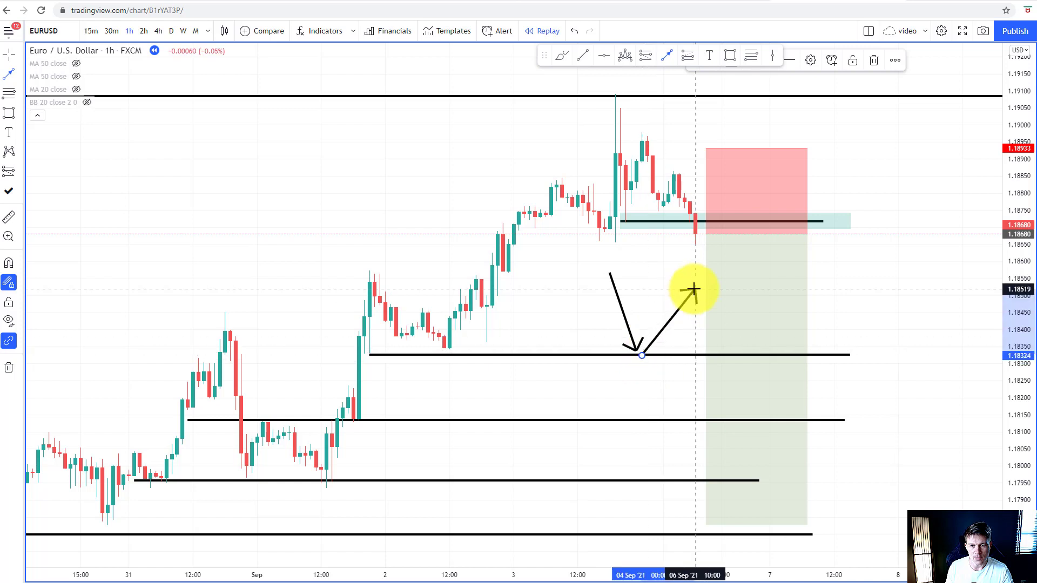
click(696, 290)
click(594, 297)
click(645, 415)
click(652, 415)
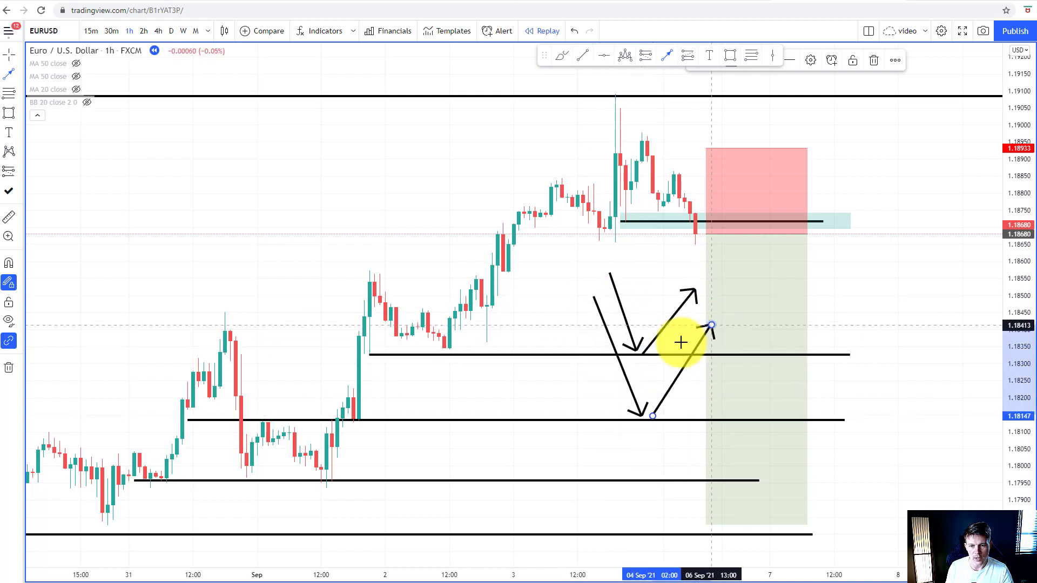
click(711, 326)
Draw two more pairs of bounce arrows at the support lines near 1.1796 and 1.1780, and undo all the arrows
click(577, 335)
click(644, 479)
click(652, 480)
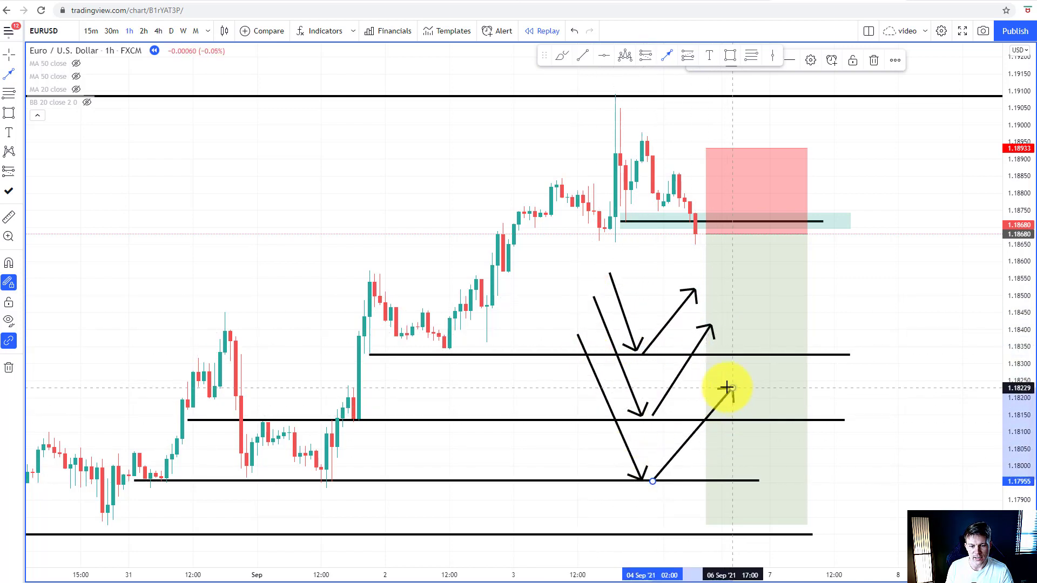
click(733, 389)
click(556, 370)
click(628, 529)
click(636, 529)
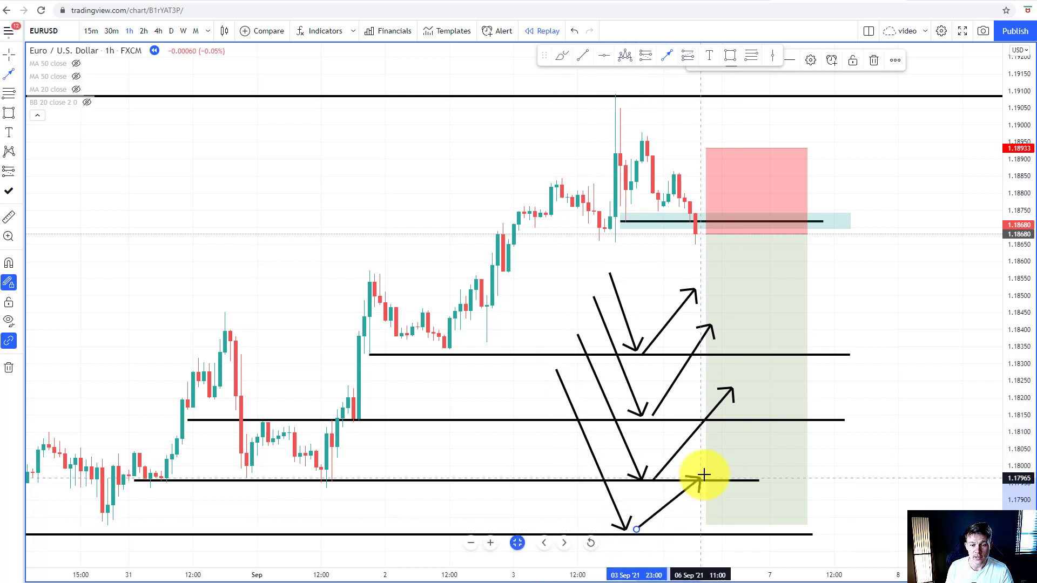
click(727, 434)
click(708, 413)
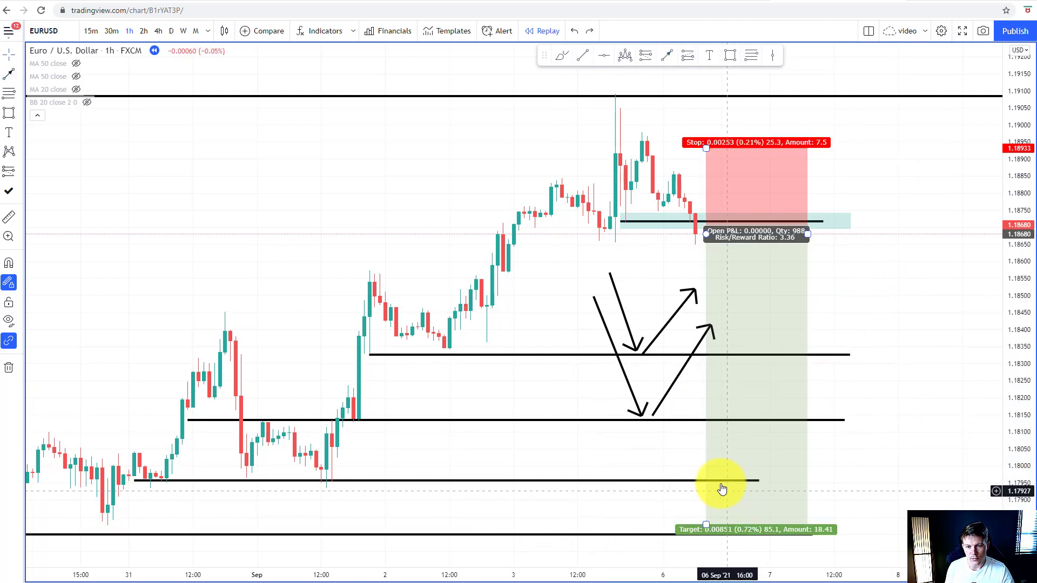
key(ctrl+z)
key(ctrl+z)
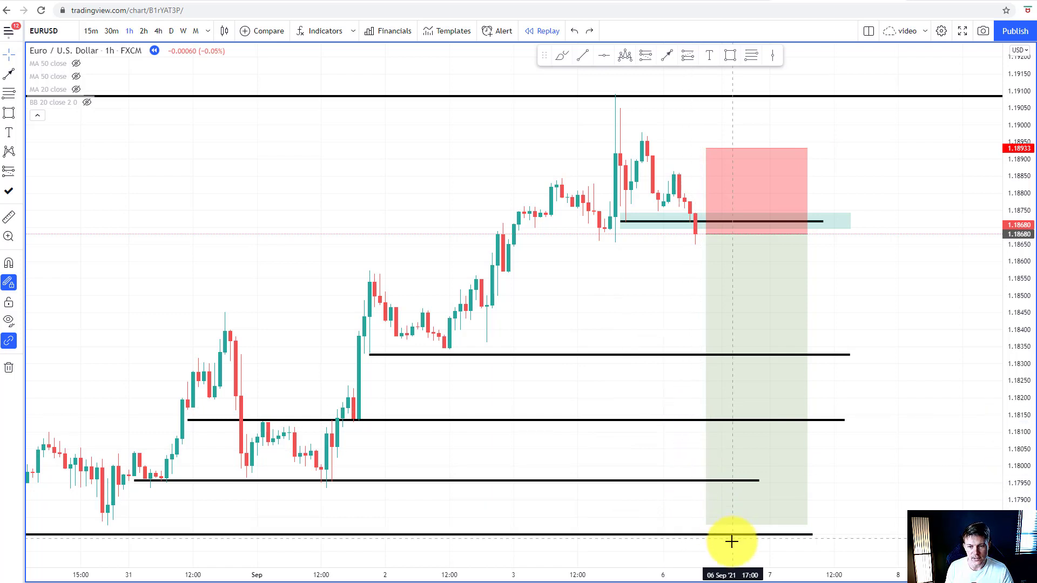
Set the short position's target to 1.18161, just above the second support line below the entry
click(702, 526)
drag(702, 525, 729, 409)
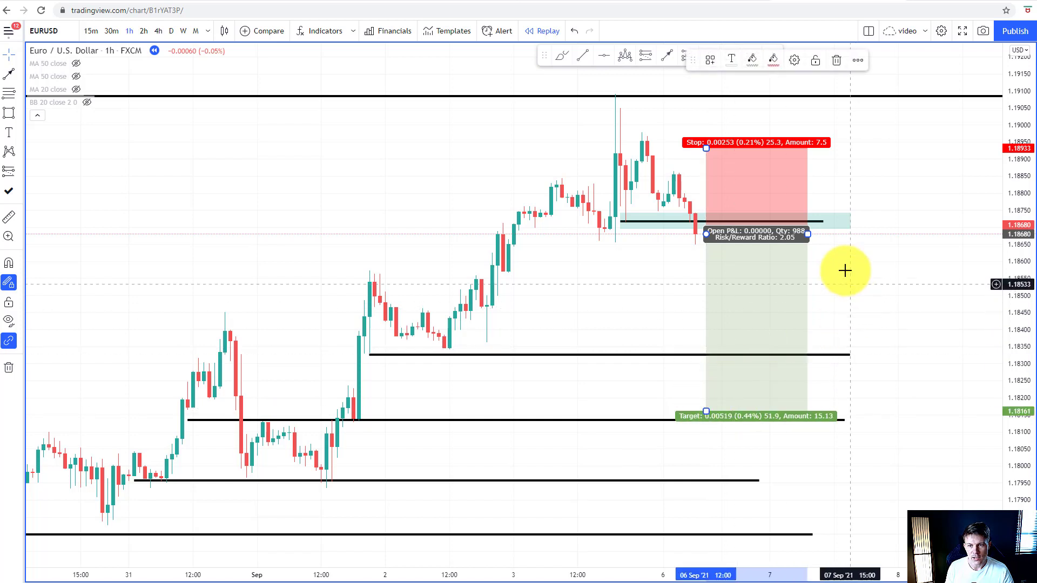
click(820, 346)
Delete the horizontal support lines at about 1.1833 and 1.1796
click(821, 355)
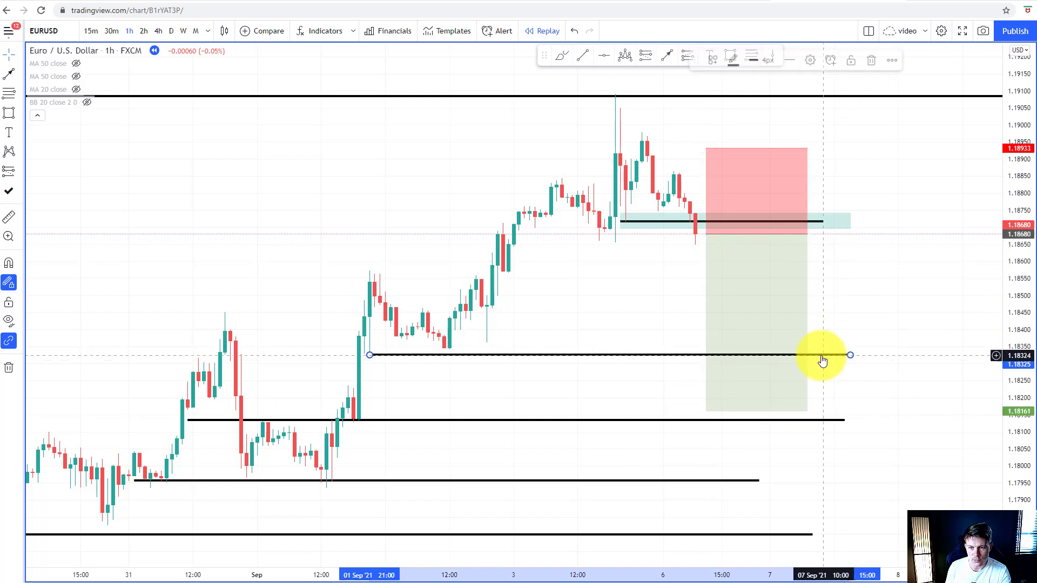
key(Delete)
click(725, 479)
key(Delete)
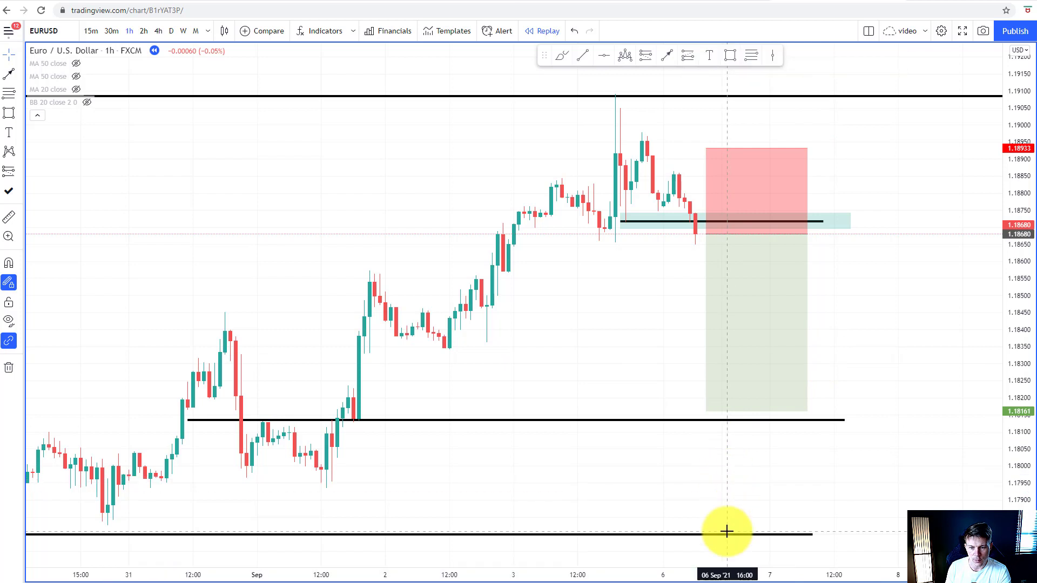
Delete the lowest horizontal support line near 1.1780 and advance the replay to midday on 7 September
key(Delete)
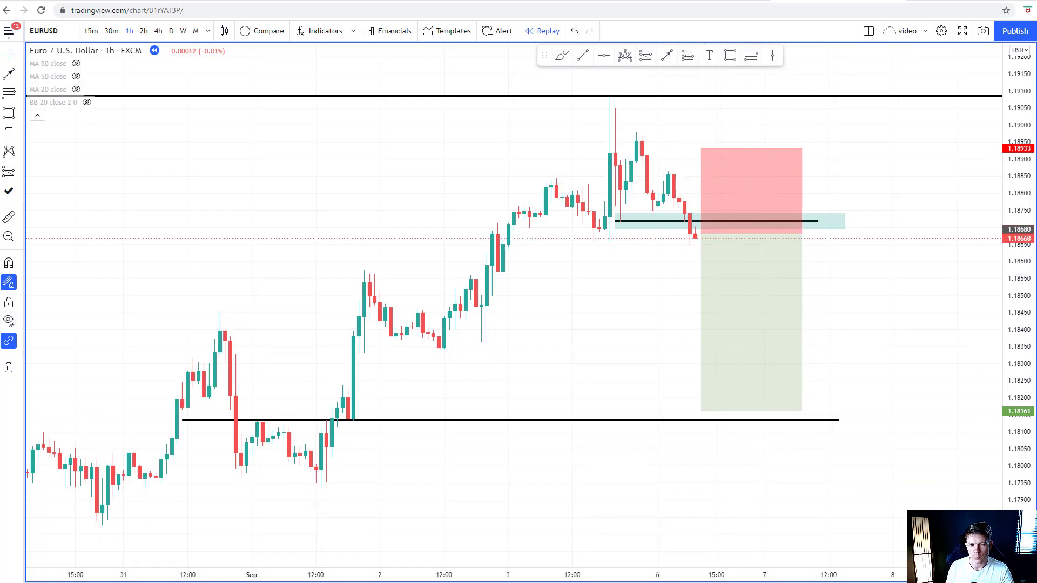
click(700, 285)
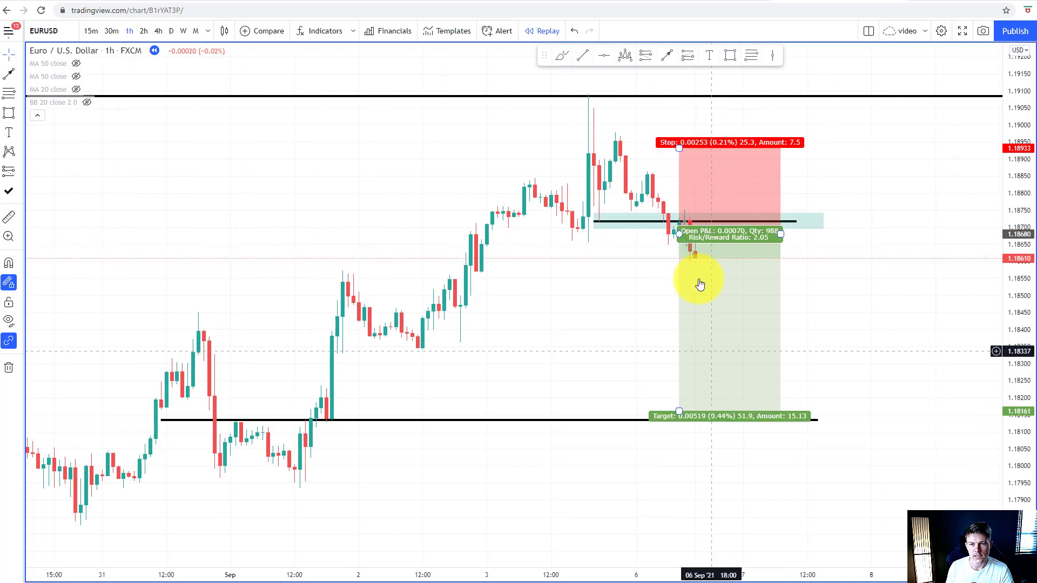
click(674, 233)
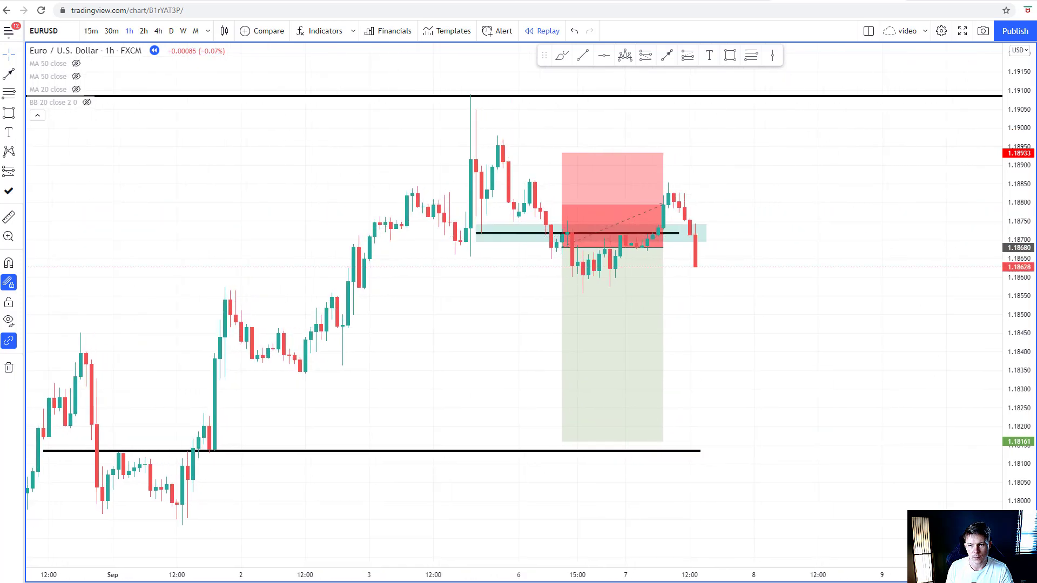
click(594, 204)
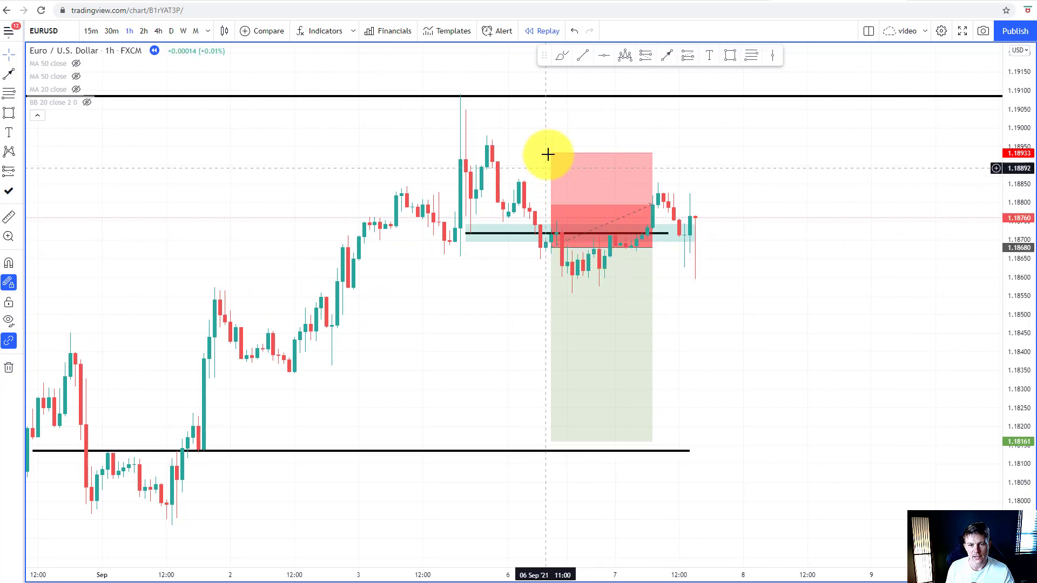
Draw a horizontal line at about 1.1886 from the 6 September swing high across the short position's stop zone
click(583, 57)
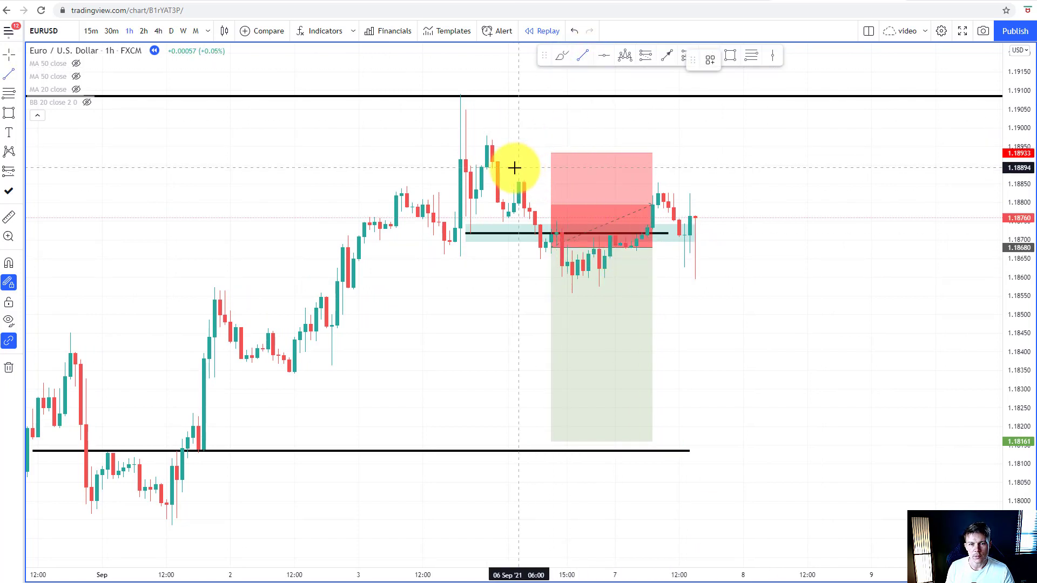
click(508, 179)
click(759, 179)
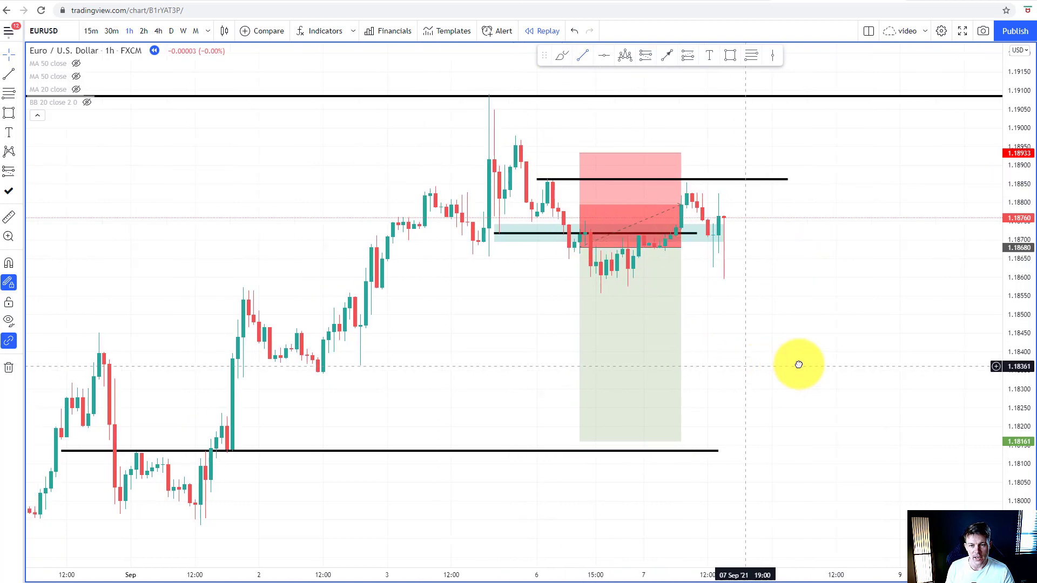
scroll(798, 363, up, 3)
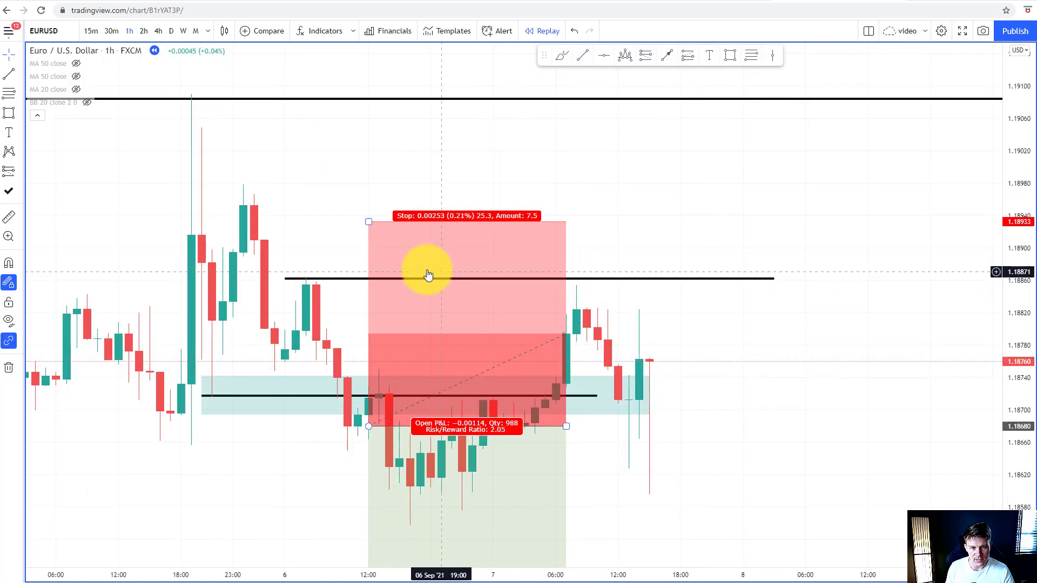
scroll(363, 267, down, 2)
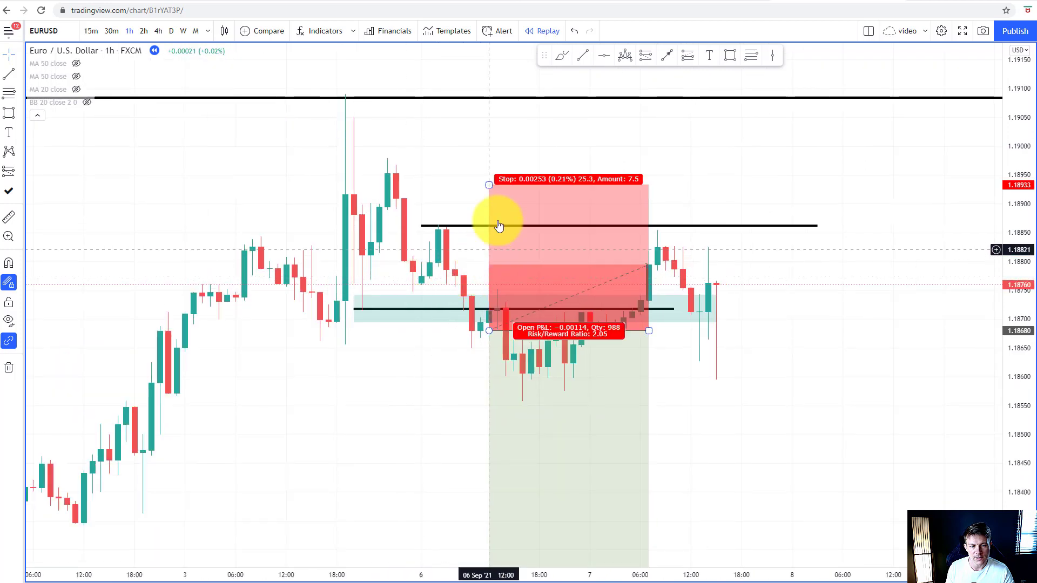
scroll(694, 382, down, 3)
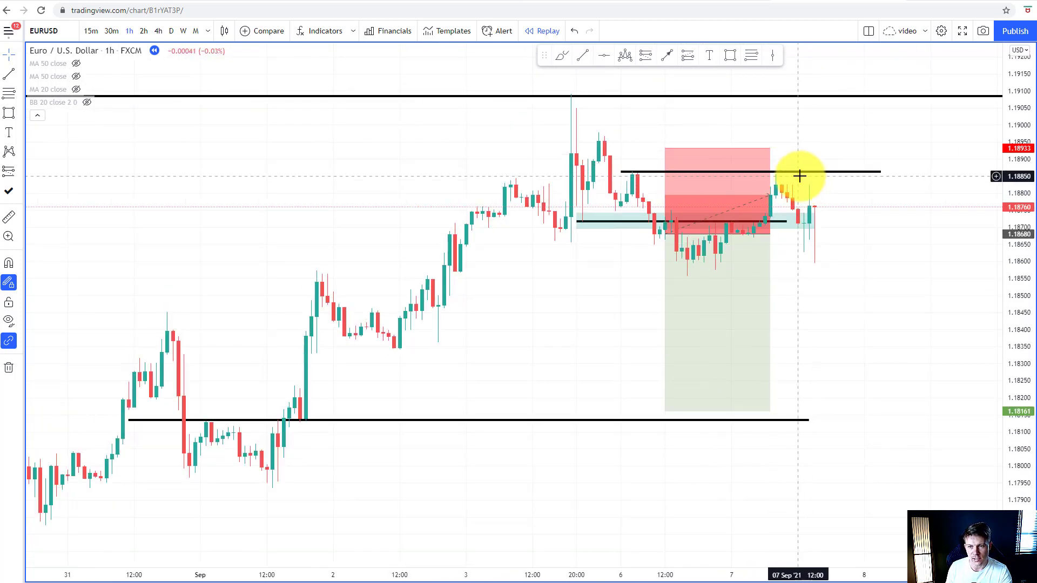
Delete the swing-high line and draw a horizontal support line at about 1.1861 under the 6 and 7 September lows
click(785, 171)
key(Delete)
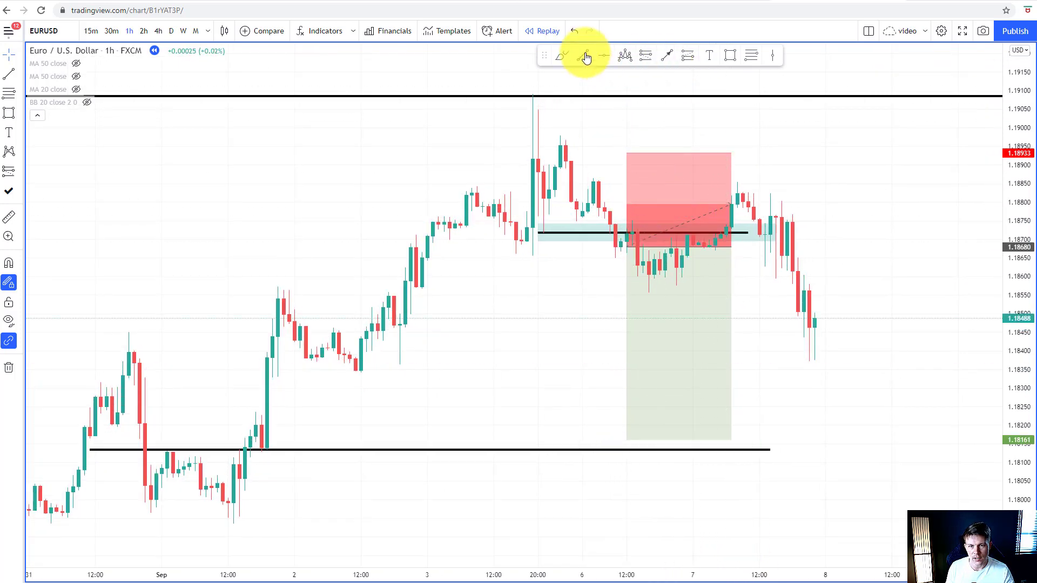
drag(613, 274, 907, 274)
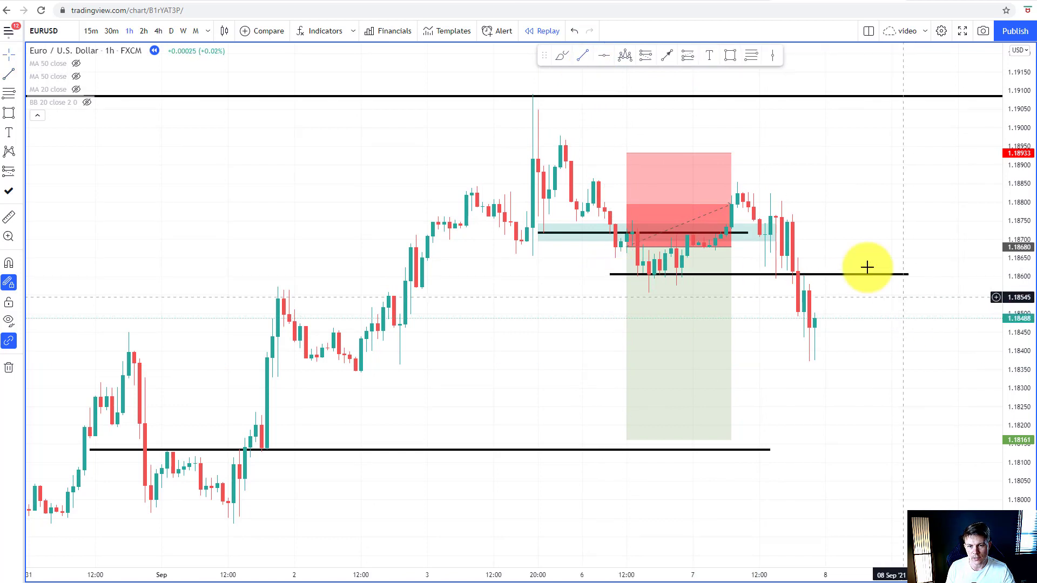
Delete the old line and shaded zone near 1.1872, and extend the short position's time range to 9 September
key(Delete)
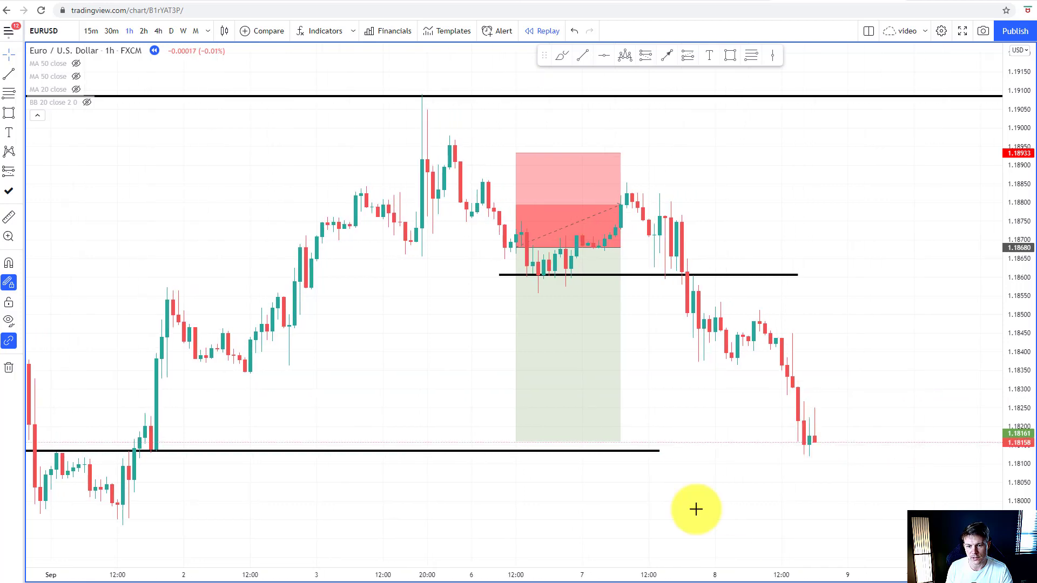
drag(634, 249, 909, 280)
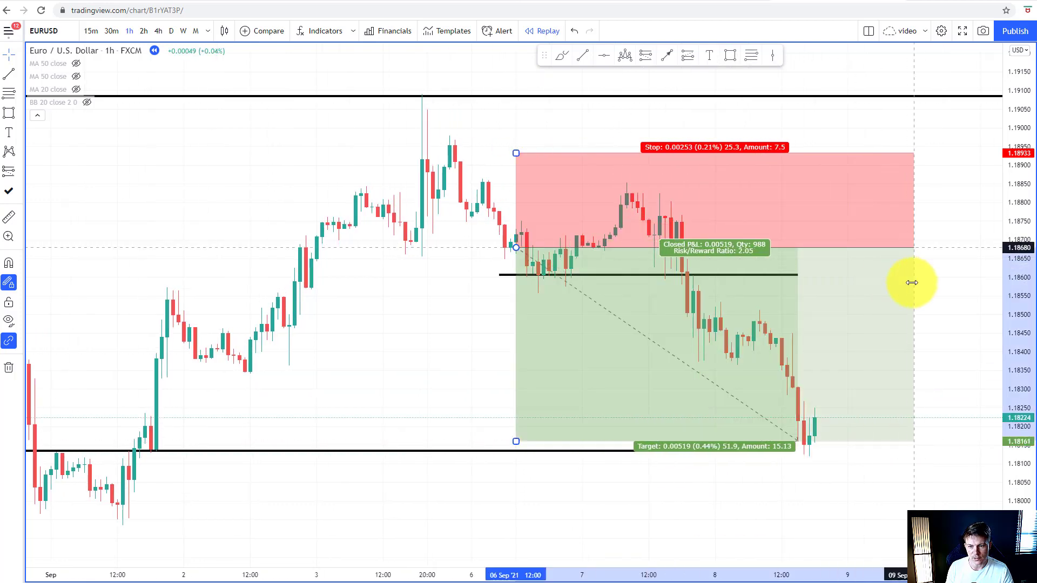
scroll(859, 465, down, 3)
drag(864, 472, 707, 432)
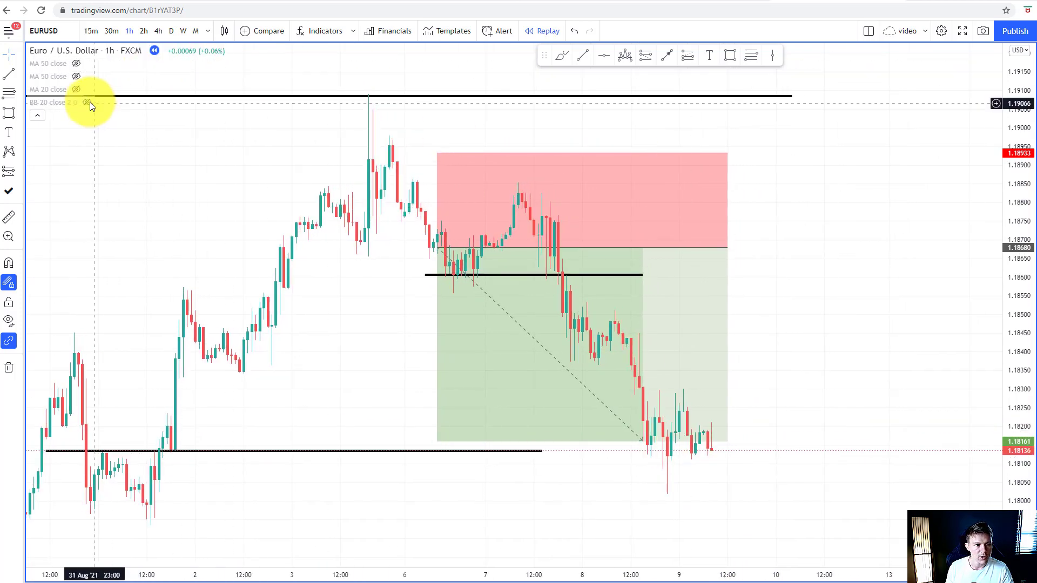
Show the first MA 50 and brush a black arrow from the lows near 1.1815 up to the breakout candle at about 1.1840
click(78, 65)
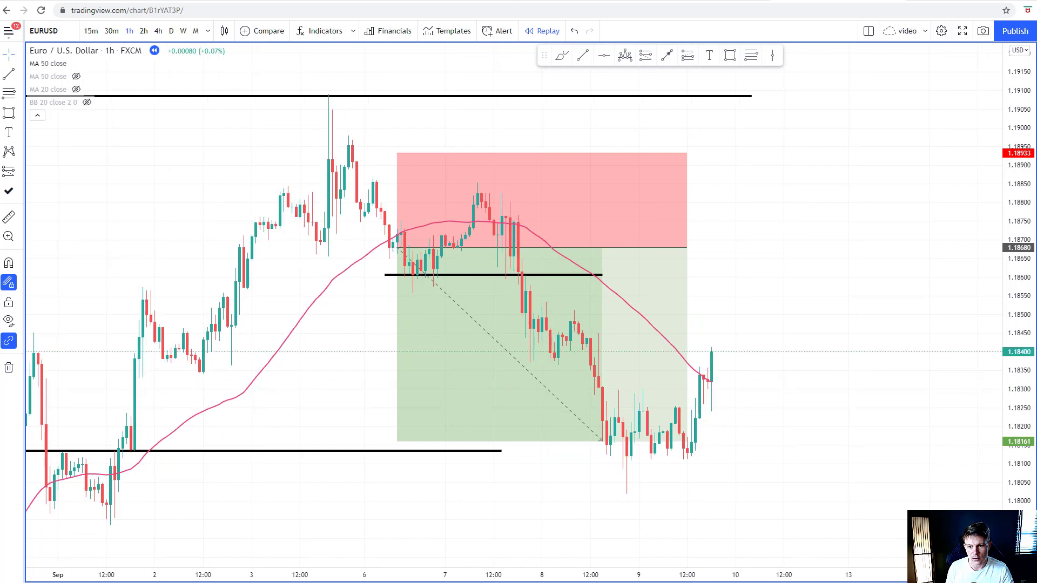
click(558, 60)
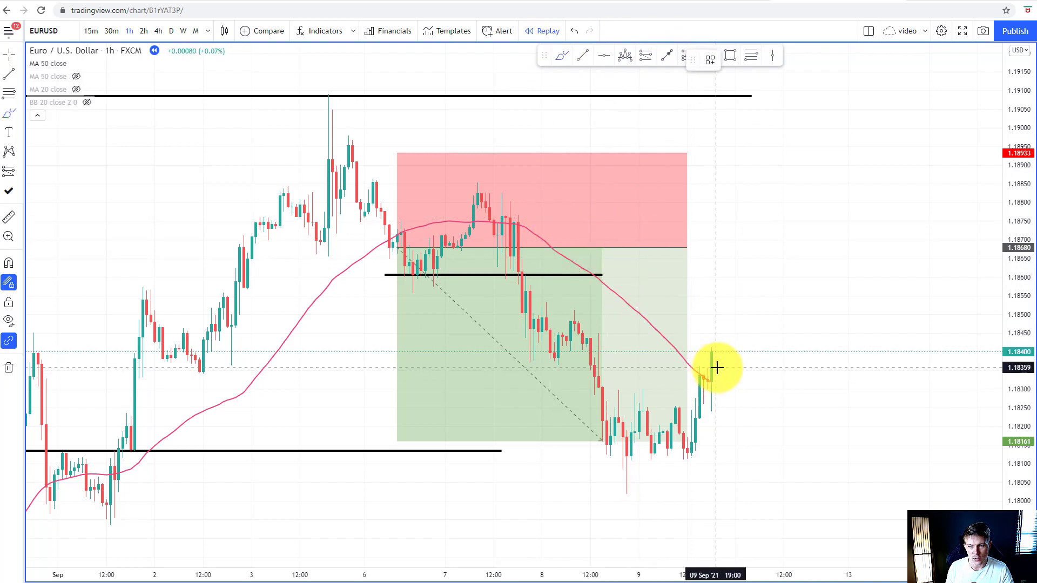
drag(707, 353, 719, 351)
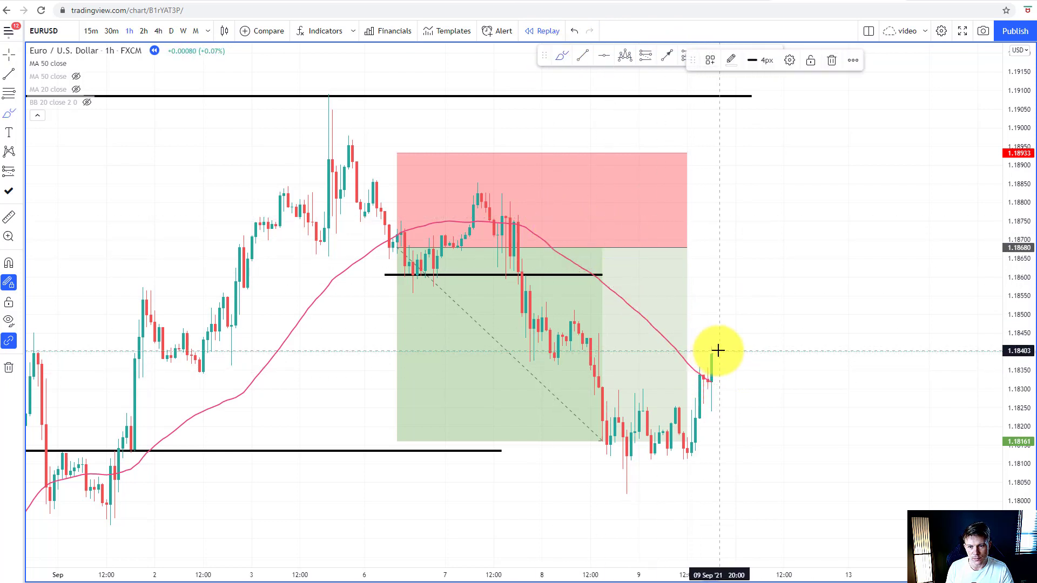
click(731, 61)
click(846, 83)
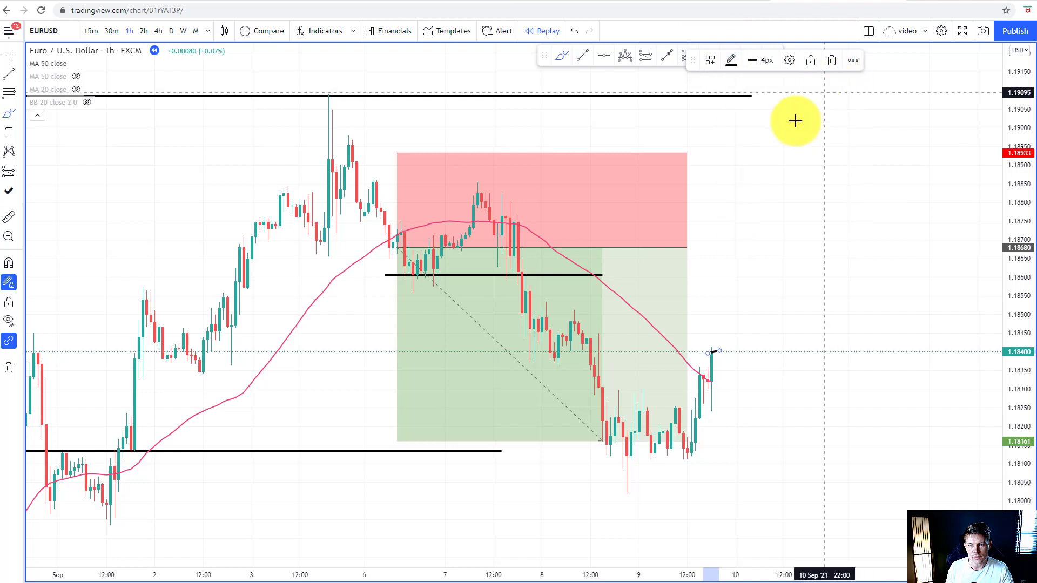
mouse_move(646, 439)
mouse_down()
mouse_move(685, 398)
mouse_move(706, 351)
mouse_move(716, 366)
mouse_up()
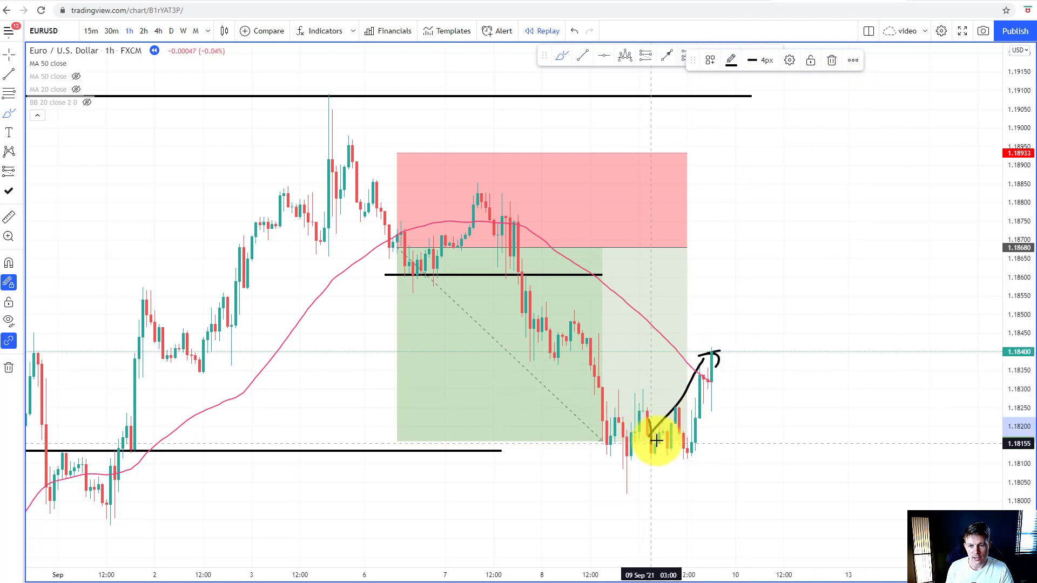
Bring up the USDCAD 4-hour chart and move the floating drawing tools clear of the recent candles
click(778, 371)
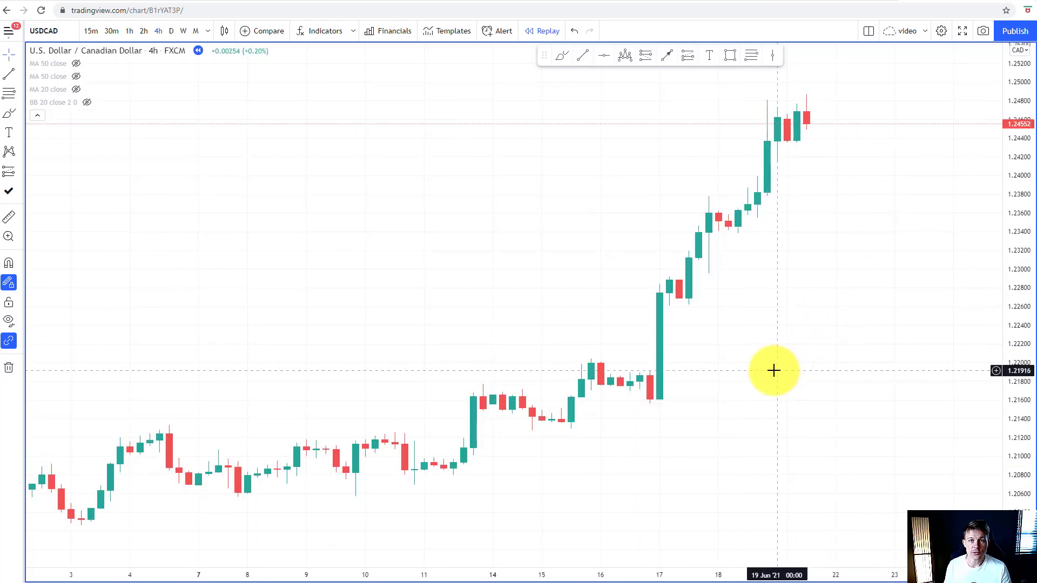
scroll(759, 428, up, 2)
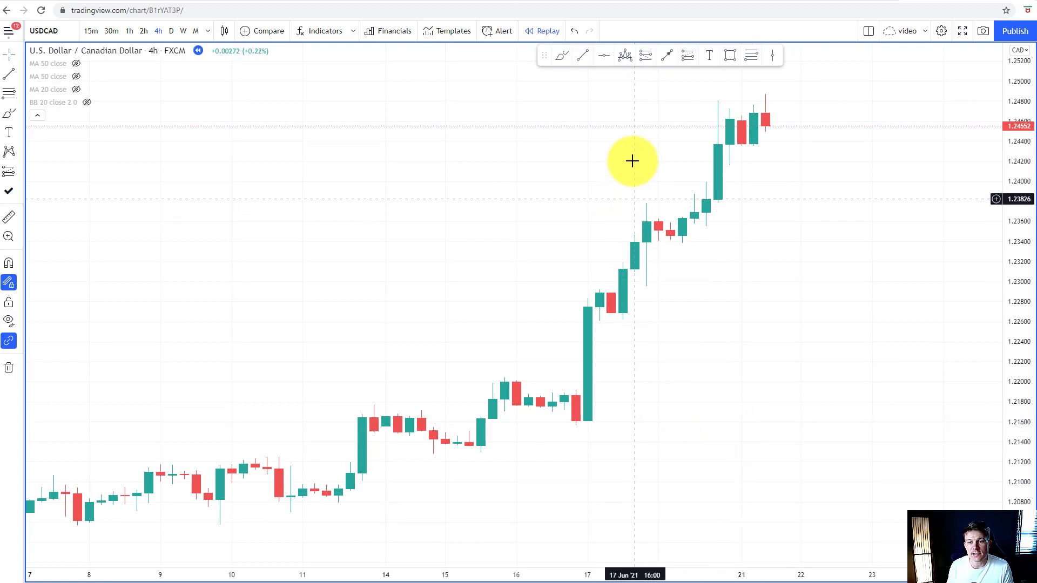
mouse_move(546, 56)
mouse_down()
mouse_move(185, 110)
mouse_move(136, 81)
mouse_up()
scroll(586, 302, down, 1)
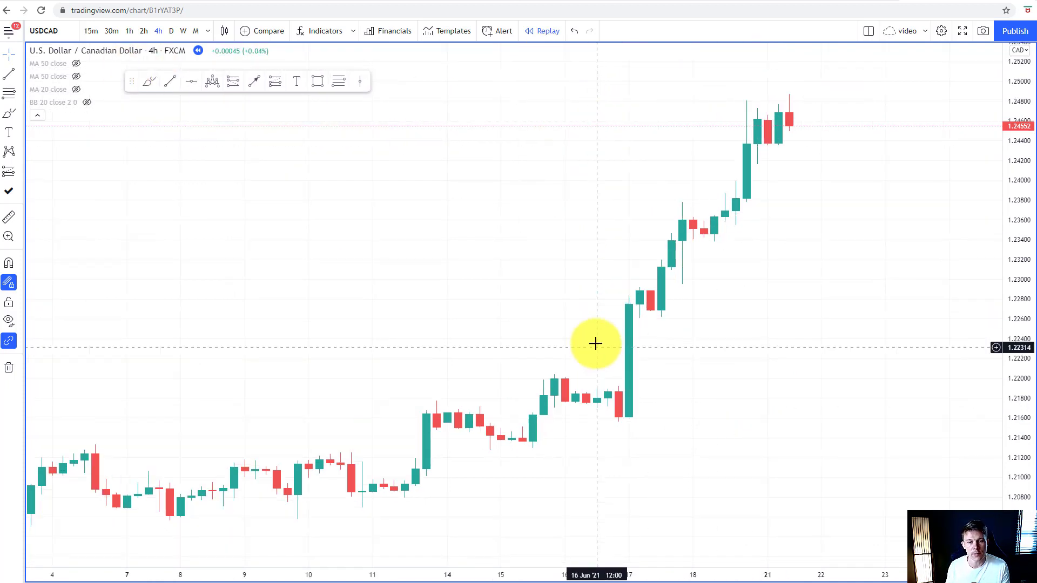
Draw an arrow along the uptrend from 16 June up to about 1.2476, and delete it
click(251, 81)
scroll(556, 464, down, 3)
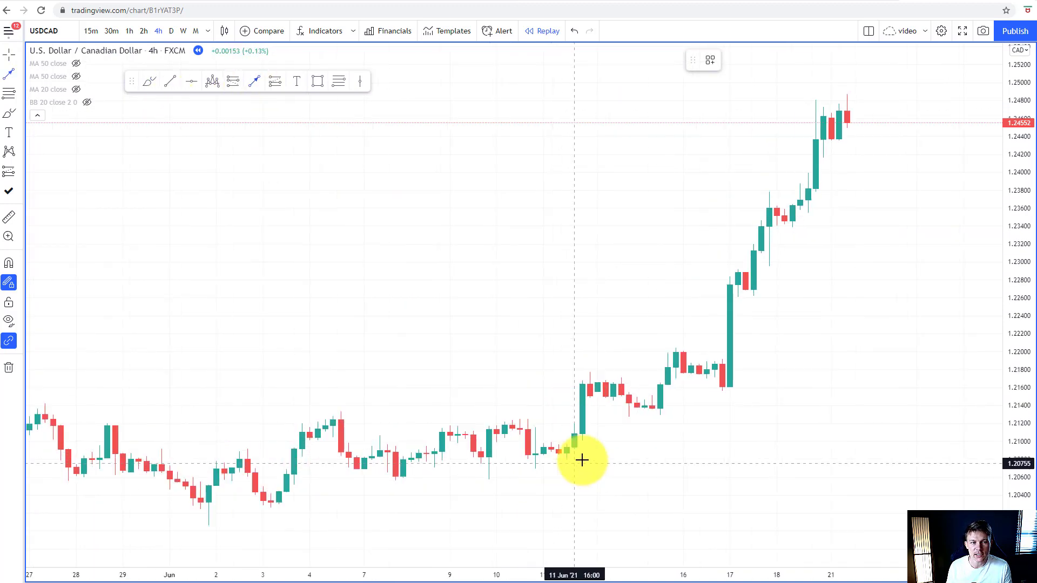
click(722, 517)
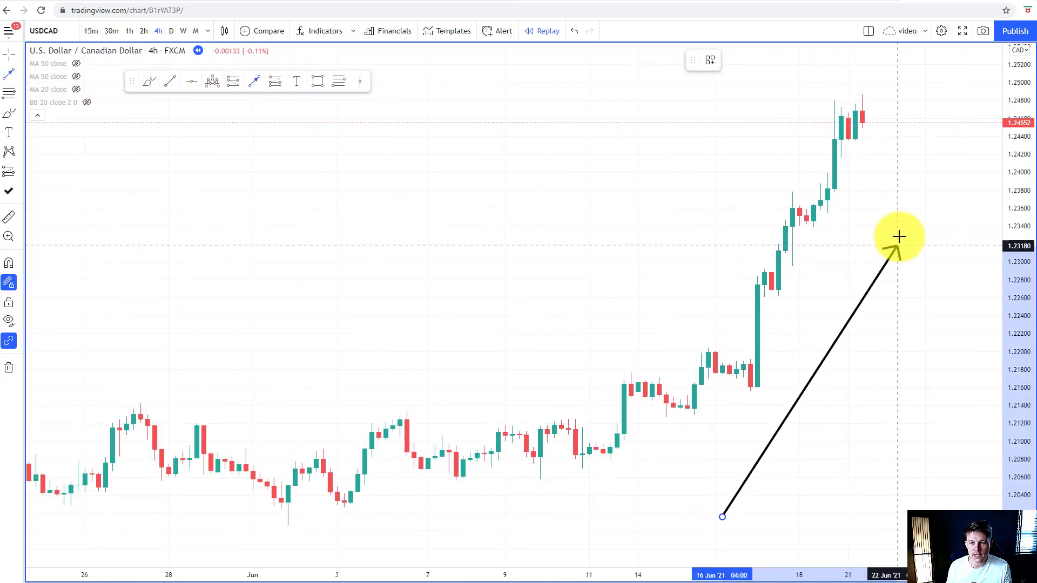
click(904, 105)
scroll(844, 318, up, 3)
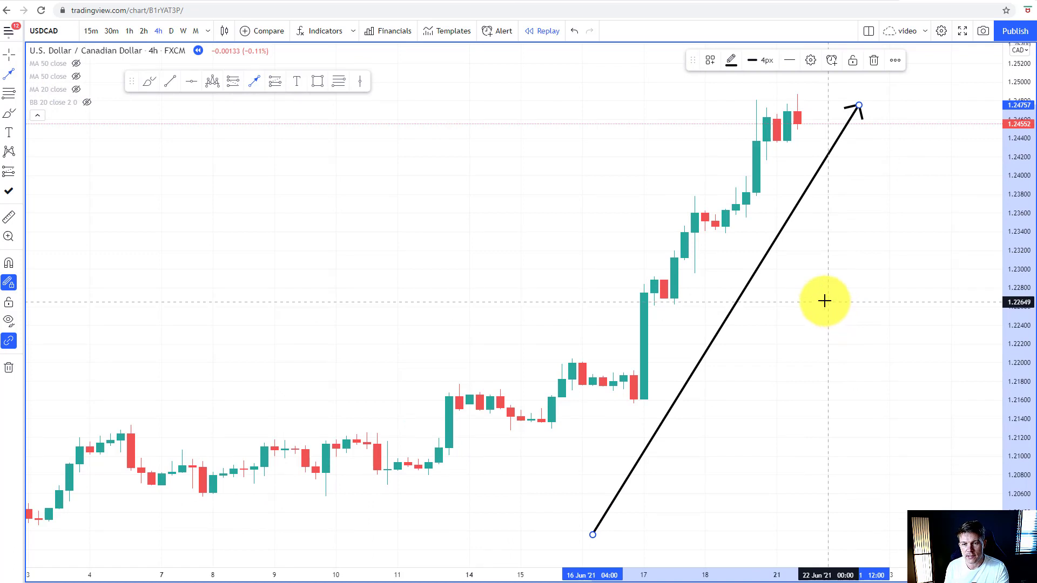
key(Delete)
Draw an arrow pointing up at the red candle early on 21 June, and undo it
scroll(819, 185, up, 2)
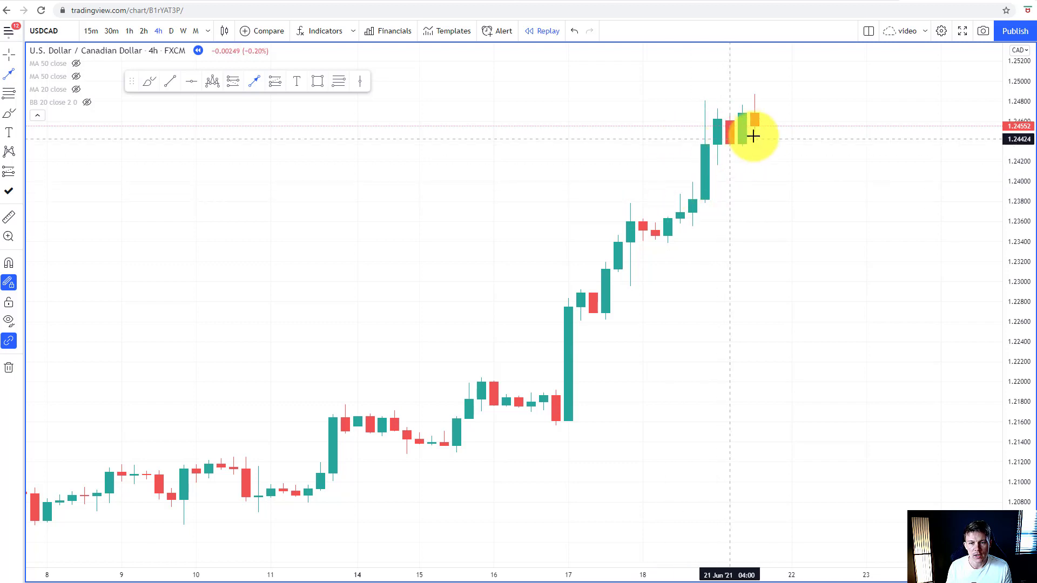
mouse_move(779, 286)
mouse_down()
mouse_move(744, 135)
mouse_move(730, 150)
mouse_up()
key(ctrl+z)
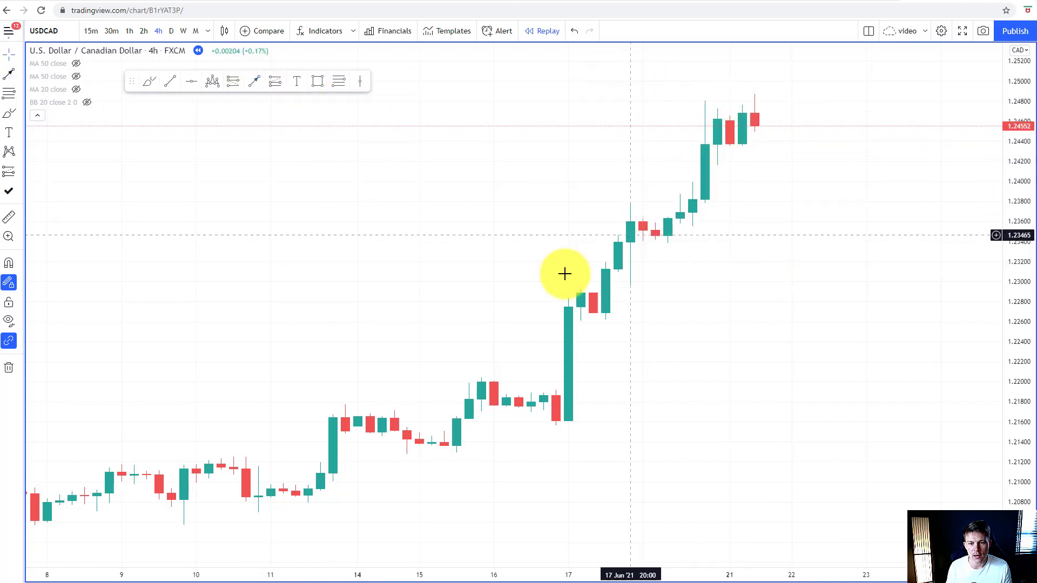
scroll(592, 292, down, 3)
scroll(592, 292, up, 3)
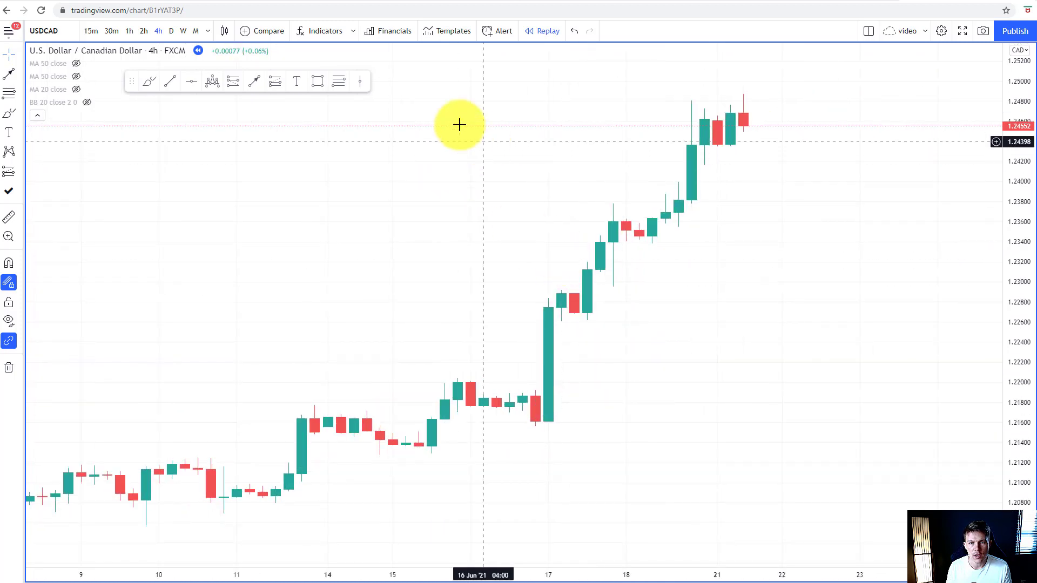
Draw a horizontal resistance line at about 1.2480 across the recent highs, from 18 June past the latest candle
click(252, 89)
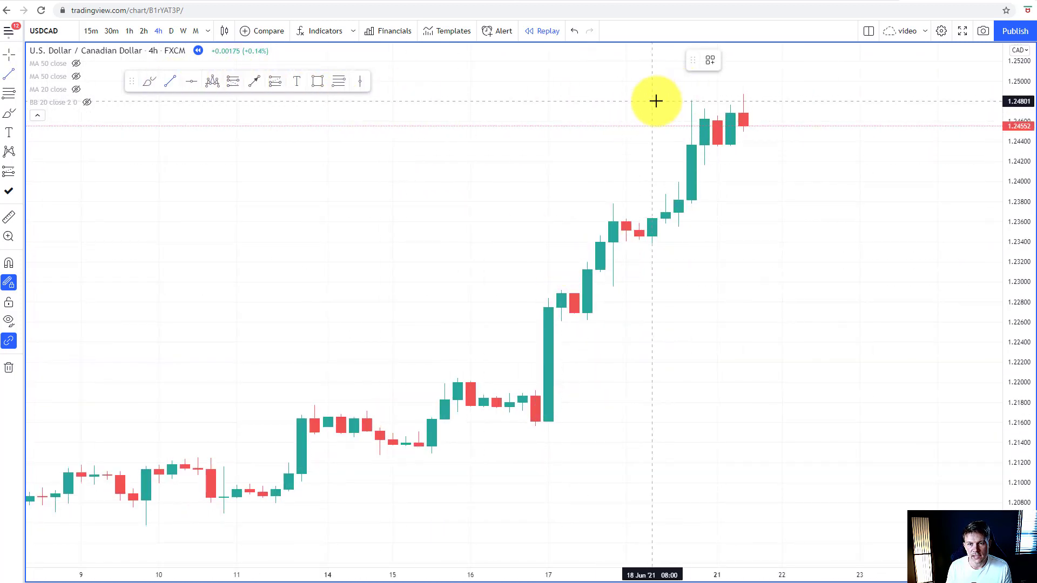
drag(654, 100, 795, 101)
click(786, 176)
scroll(717, 160, up, 3)
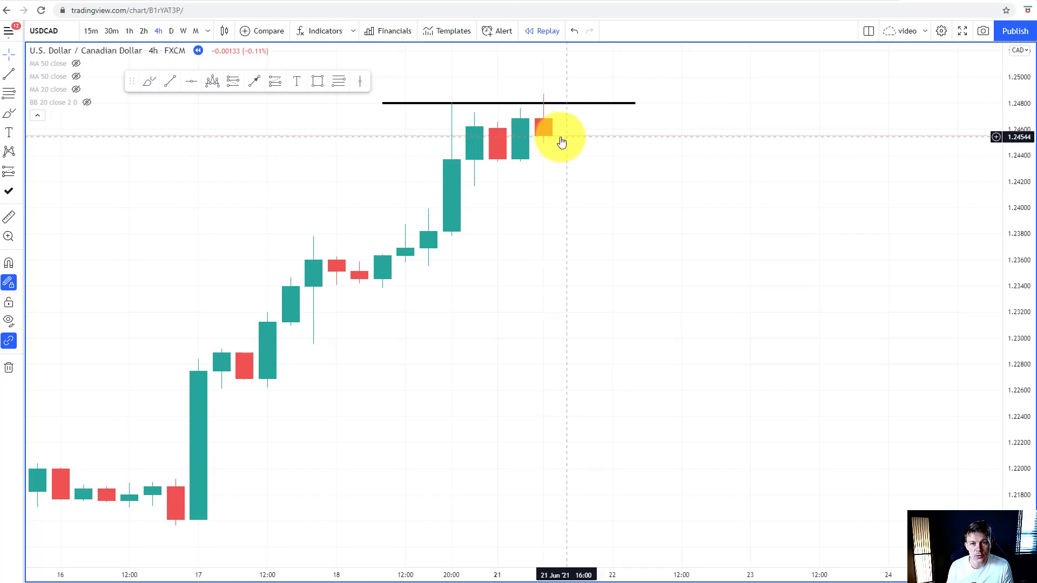
scroll(568, 142, down, 2)
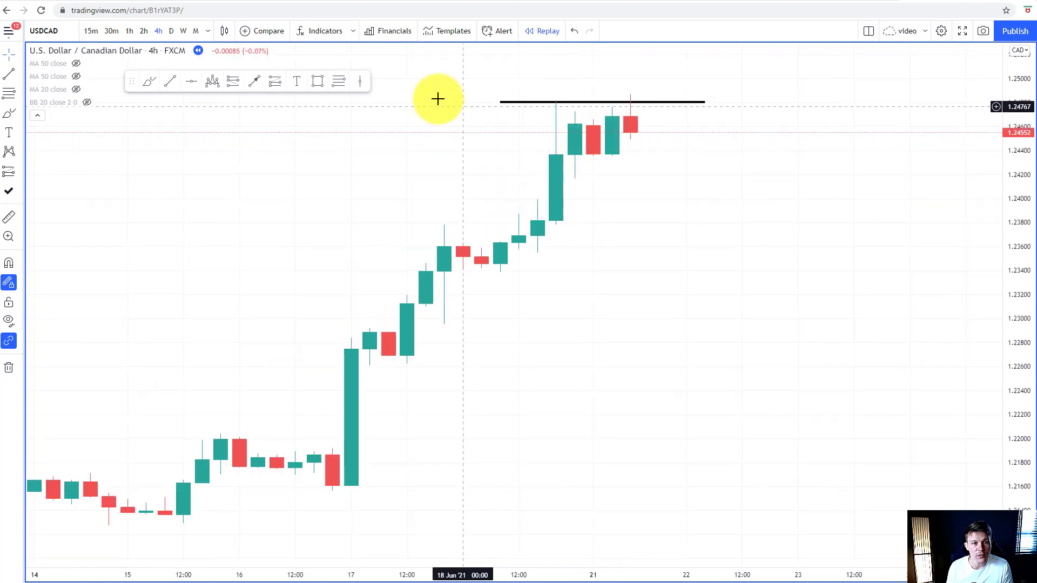
Try to draw an arrow just beside the latest candle at the 1.2480 resistance line
click(254, 81)
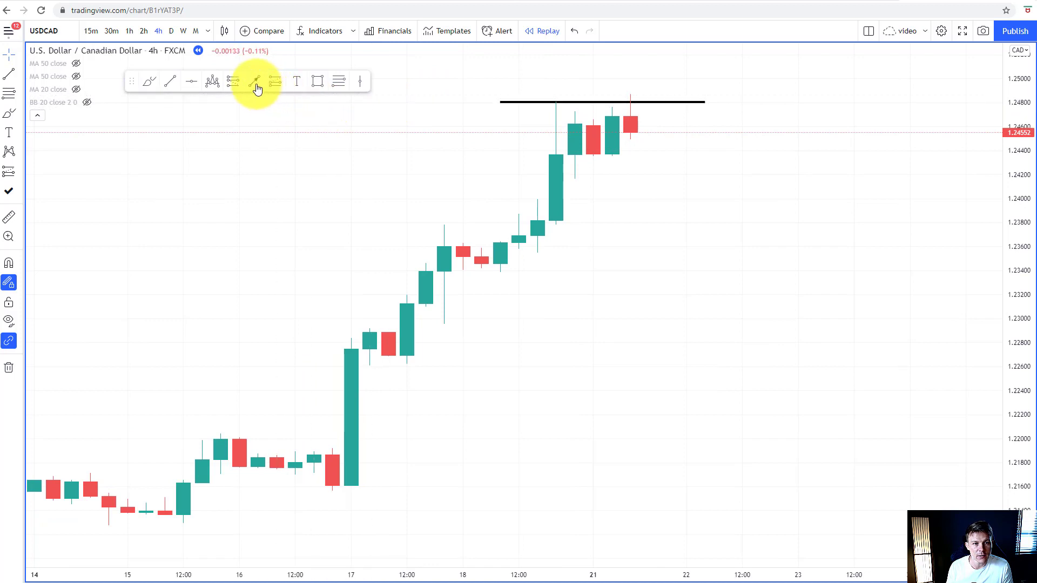
click(650, 138)
key(Escape)
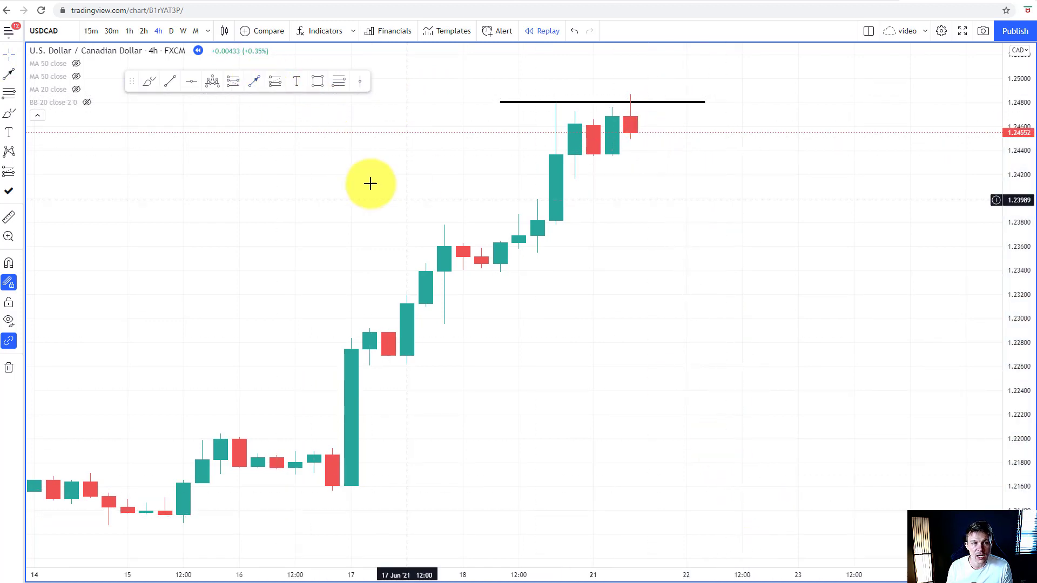
click(253, 82)
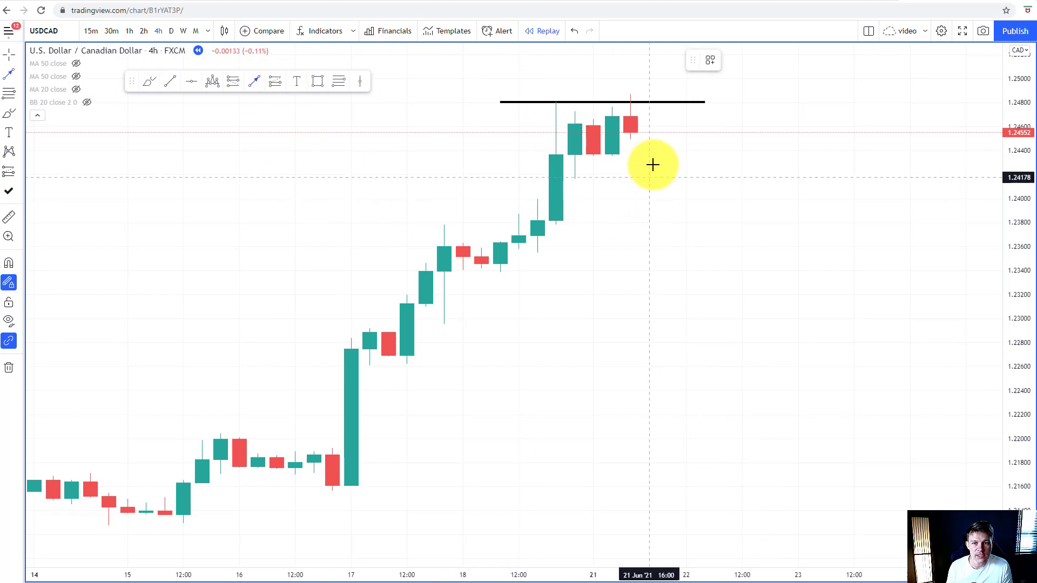
click(650, 105)
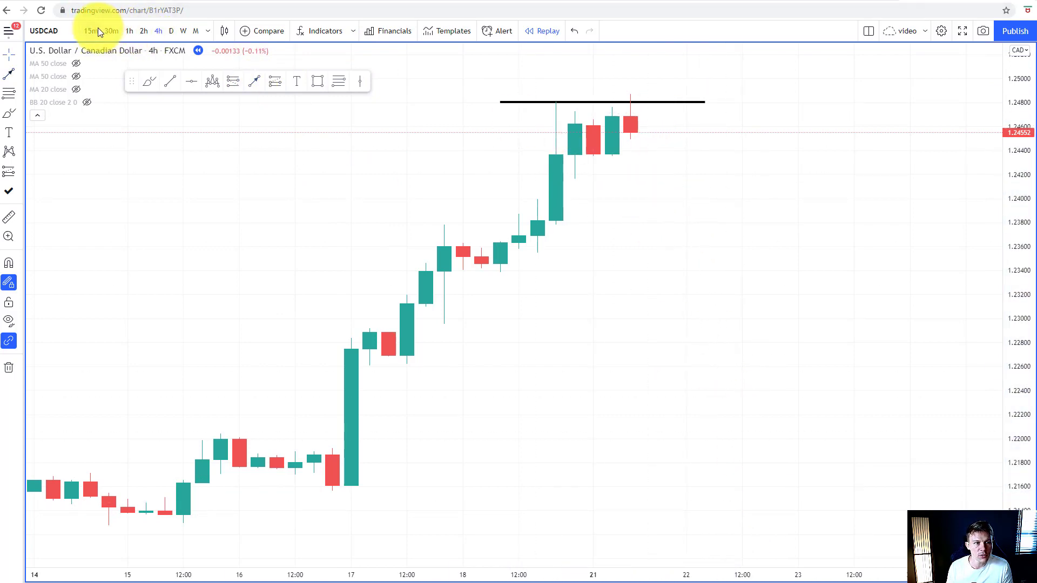
Switch the USDCAD chart to the 15-minute timeframe and bring the recent highs and latest candle into view
click(97, 31)
scroll(702, 198, down, 5)
scroll(684, 204, down, 5)
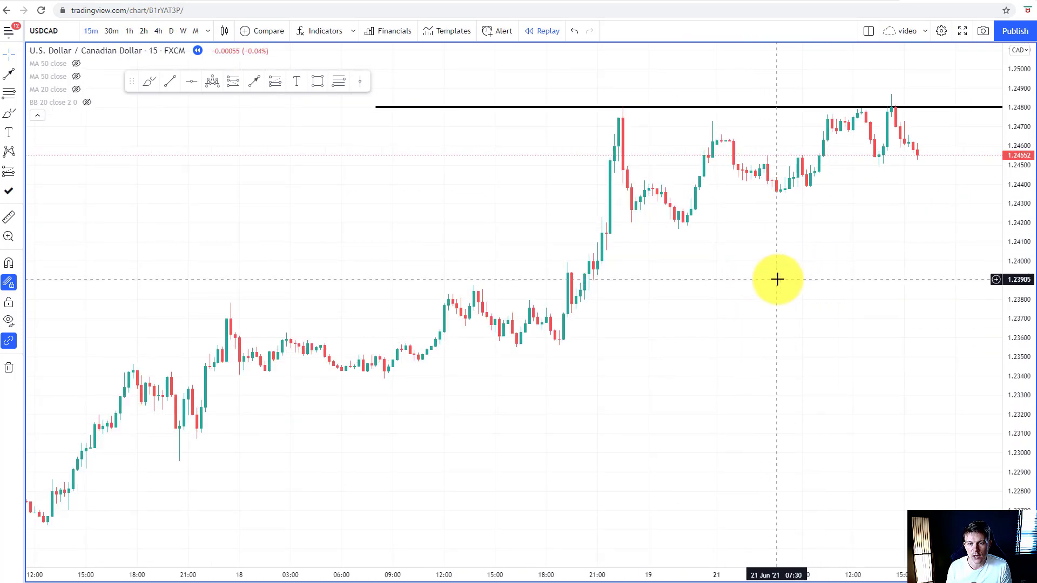
drag(784, 269, 598, 218)
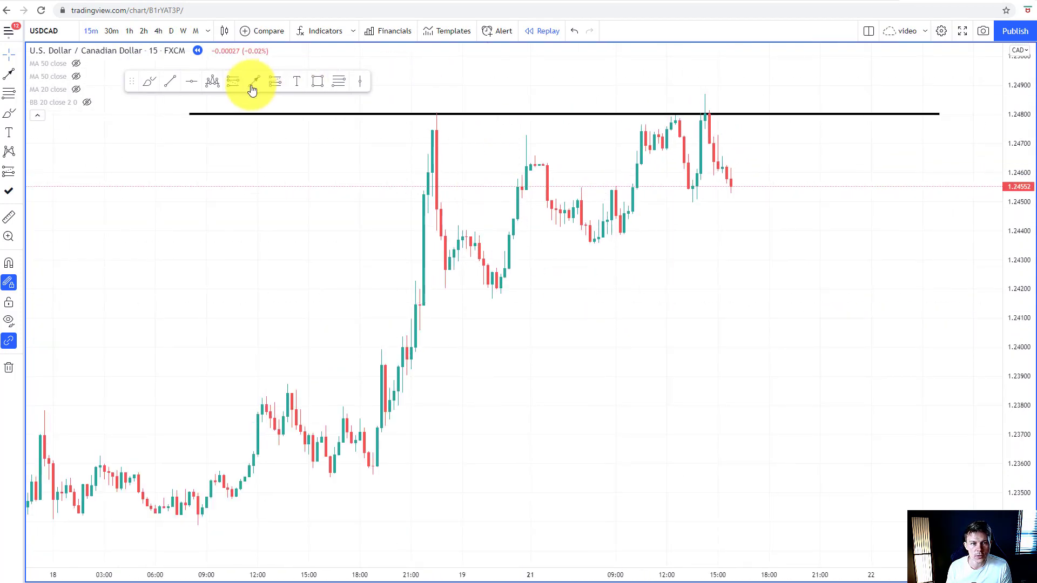
Draw a rising trendline under the lows from about 1.2417 to 1.2469, and a horizontal support line at about 1.2451 from the last swing low
click(178, 81)
click(492, 299)
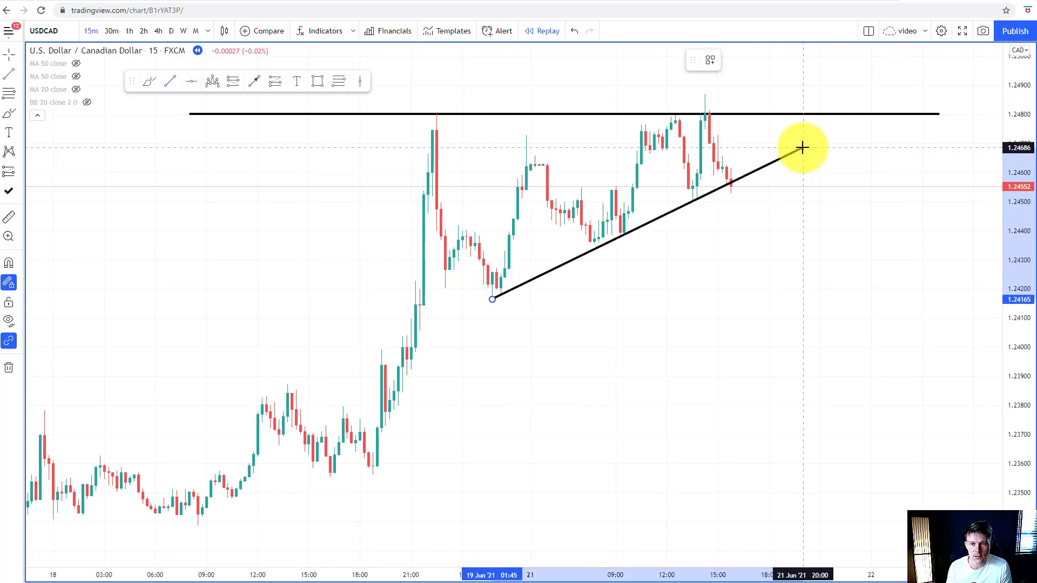
click(808, 145)
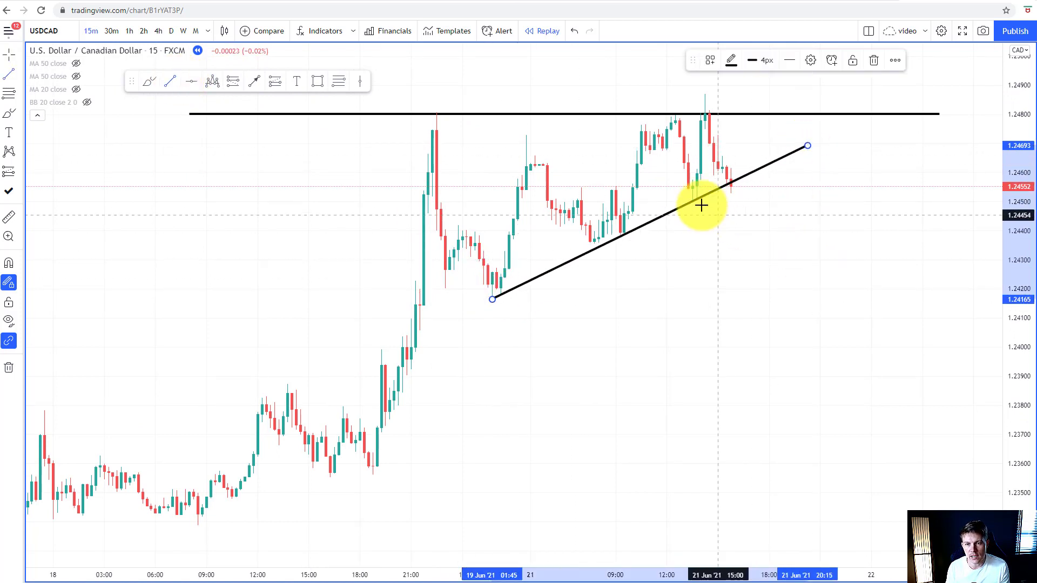
click(680, 200)
click(918, 200)
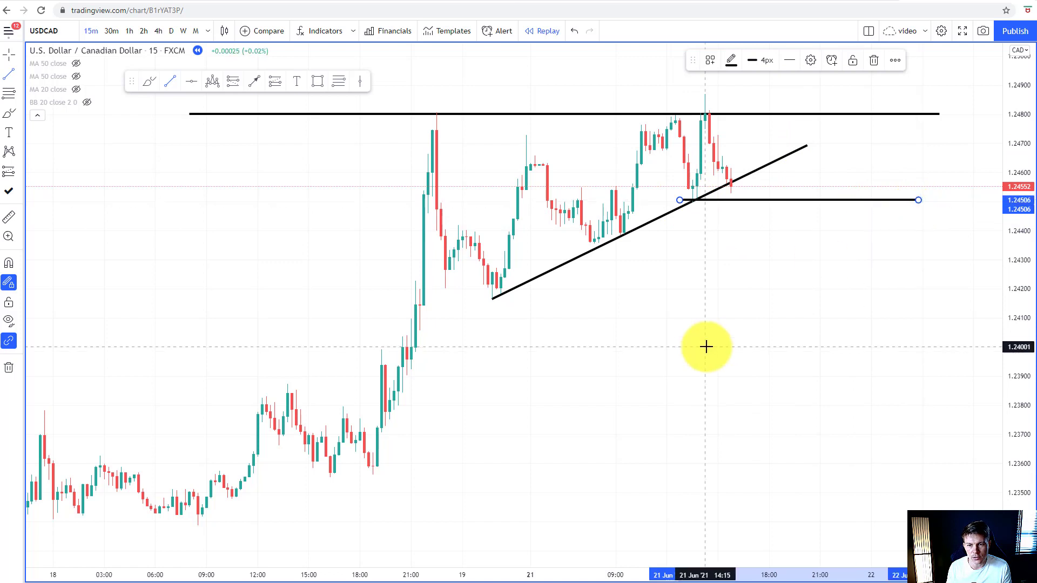
Draw a shaded rectangle around the support line near 1.2450, spanning about 1.2454 to 1.2447 and extending past the line's end
drag(793, 318, 744, 281)
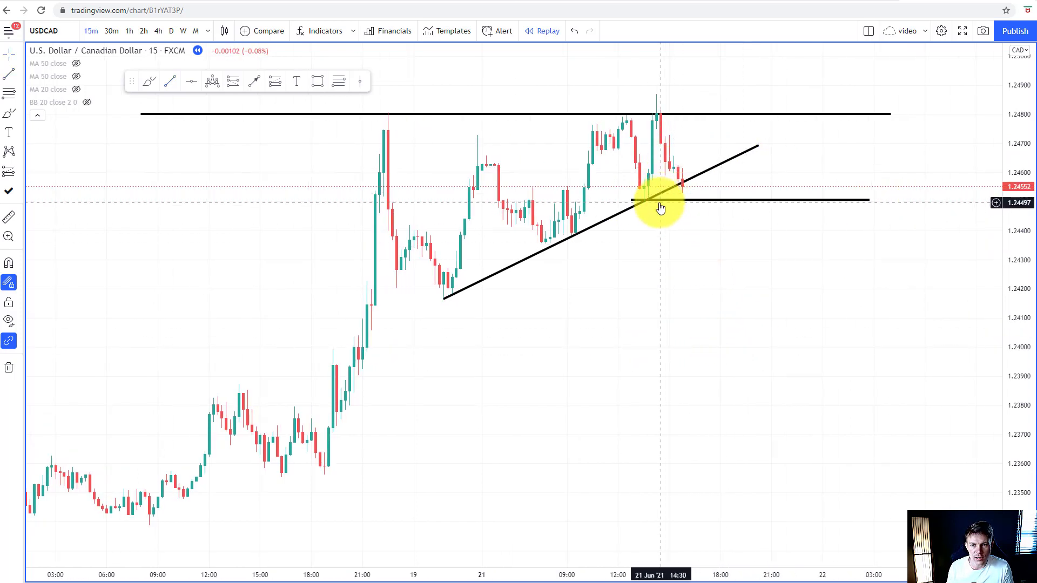
click(318, 81)
click(623, 189)
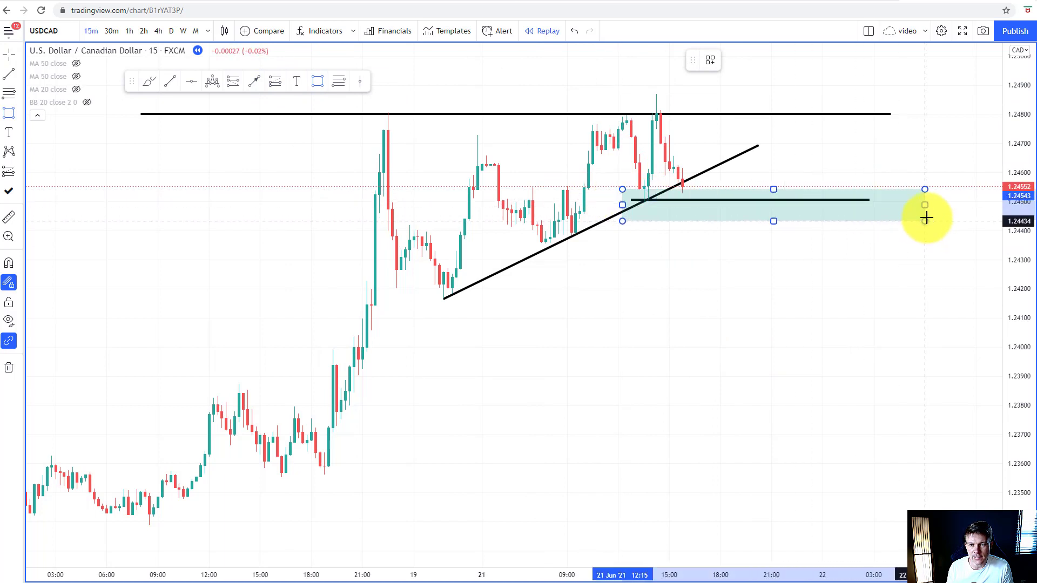
click(922, 210)
key(Escape)
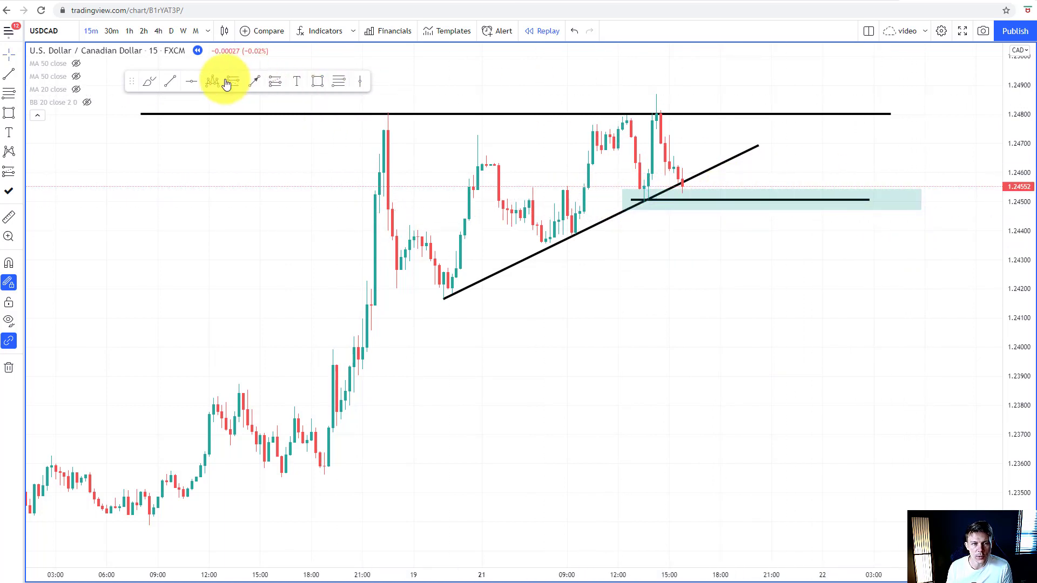
Draw an arrow pointing steeply down from just below the support zone, from about 1.2447 to about 1.2368
click(248, 82)
click(789, 210)
click(831, 440)
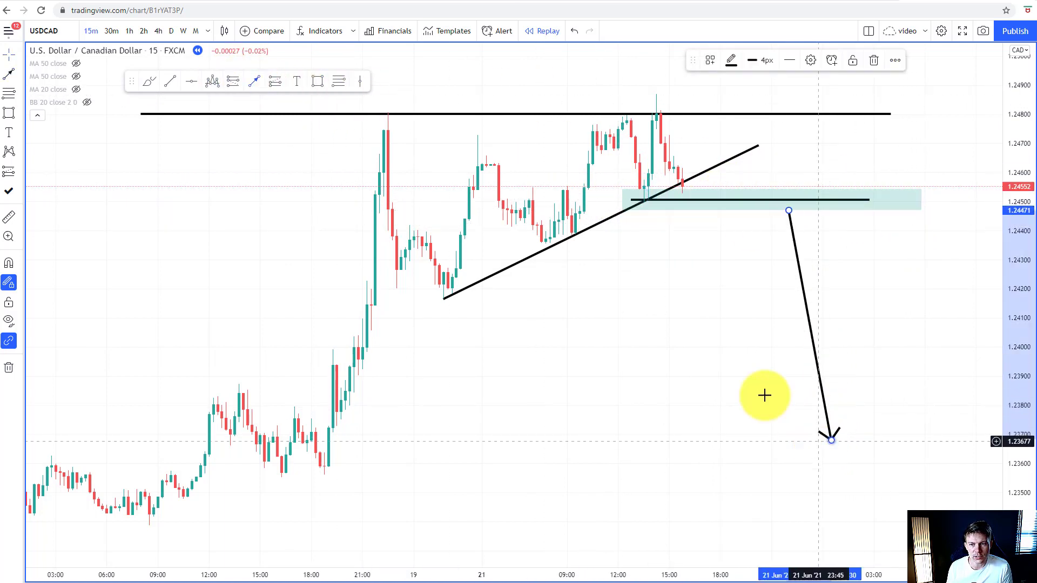
Show the first MA 50 moving average on the chart and hide it again
click(76, 64)
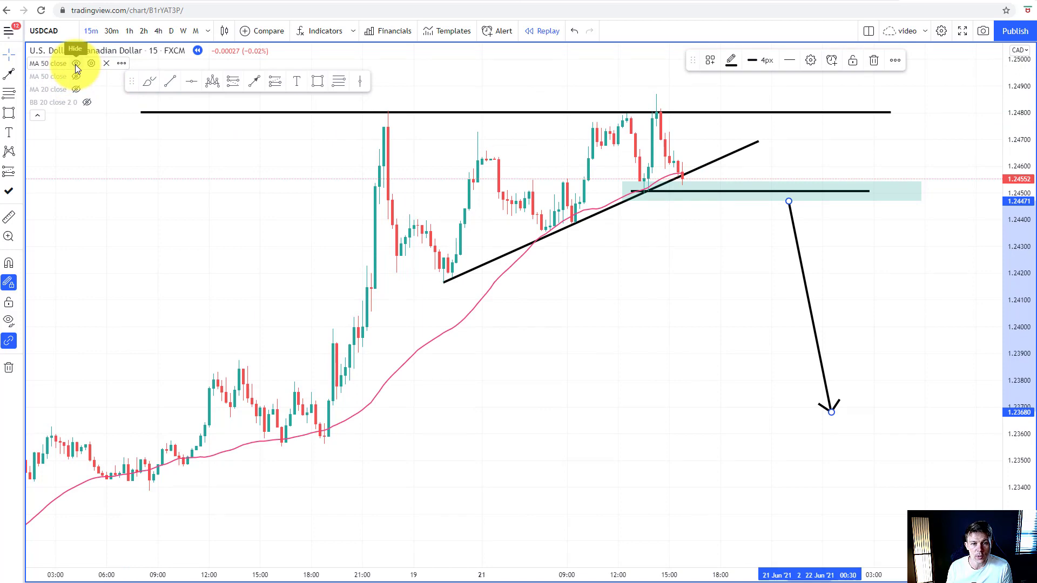
click(76, 64)
scroll(791, 235, down, 5)
click(787, 241)
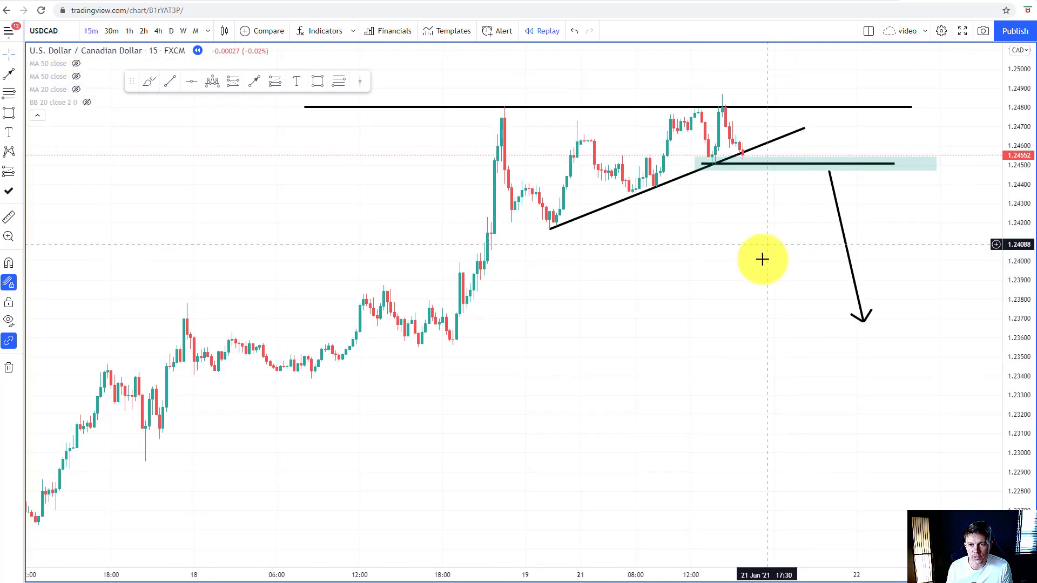
Delete the shaded rectangle around the support line near 1.2450
scroll(600, 226, up, 3)
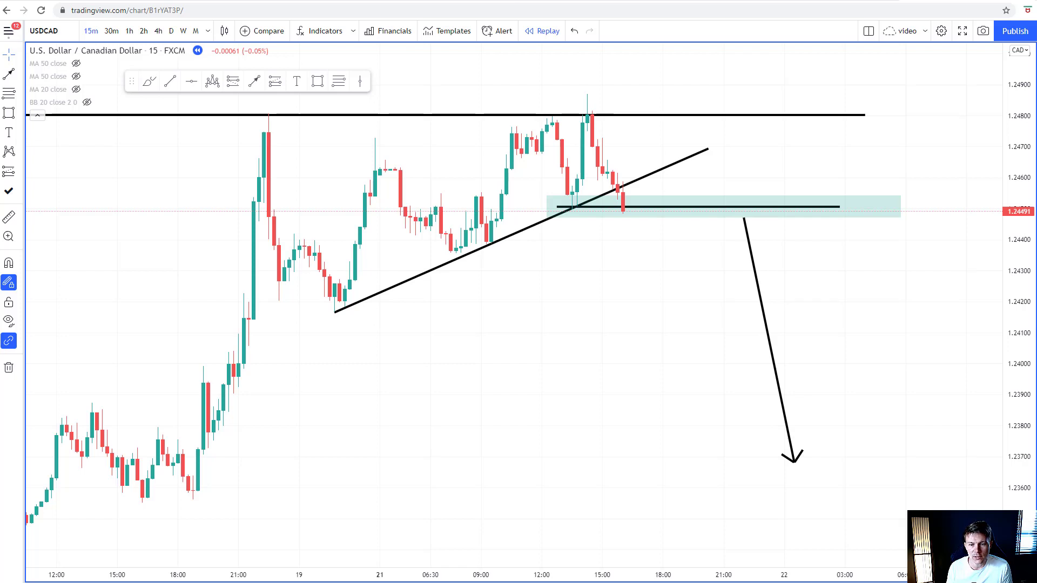
click(660, 205)
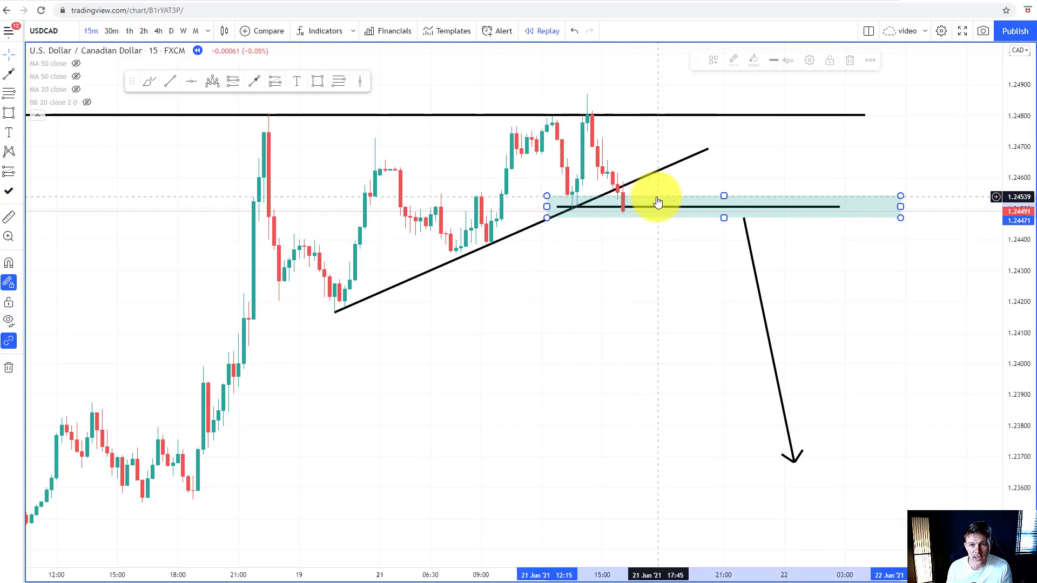
key(Delete)
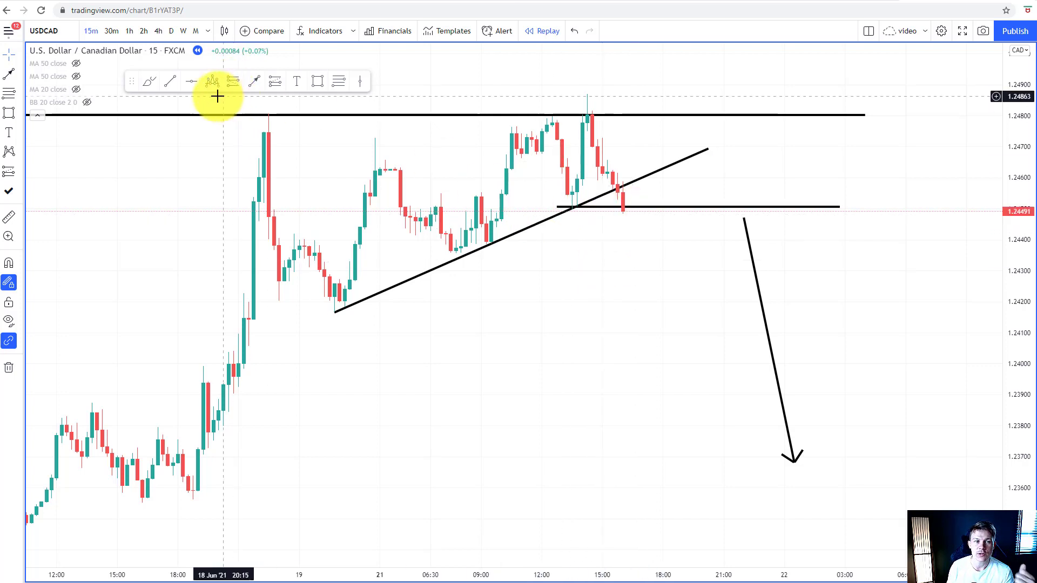
click(254, 81)
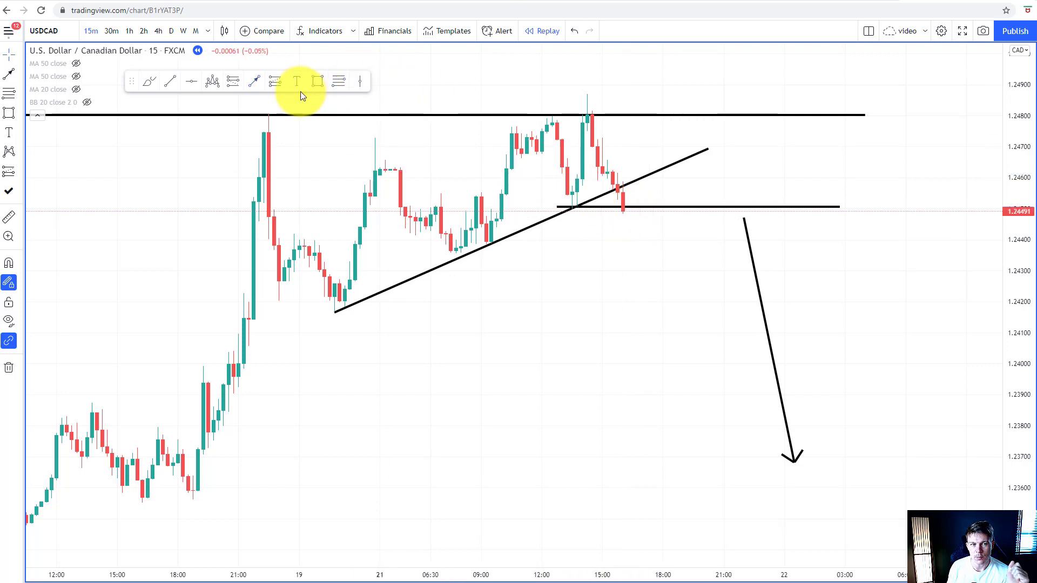
click(253, 81)
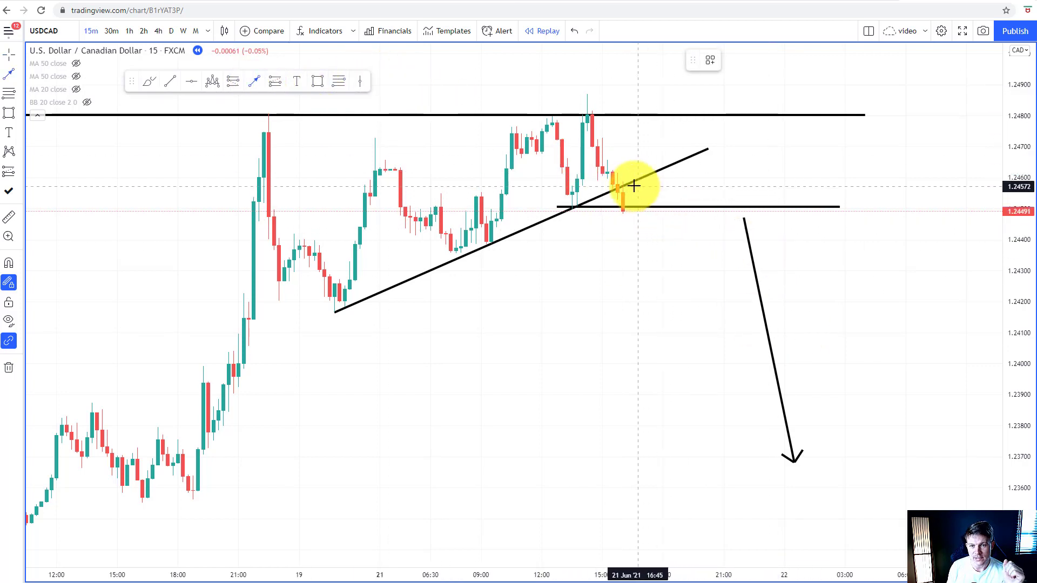
click(622, 204)
key(Escape)
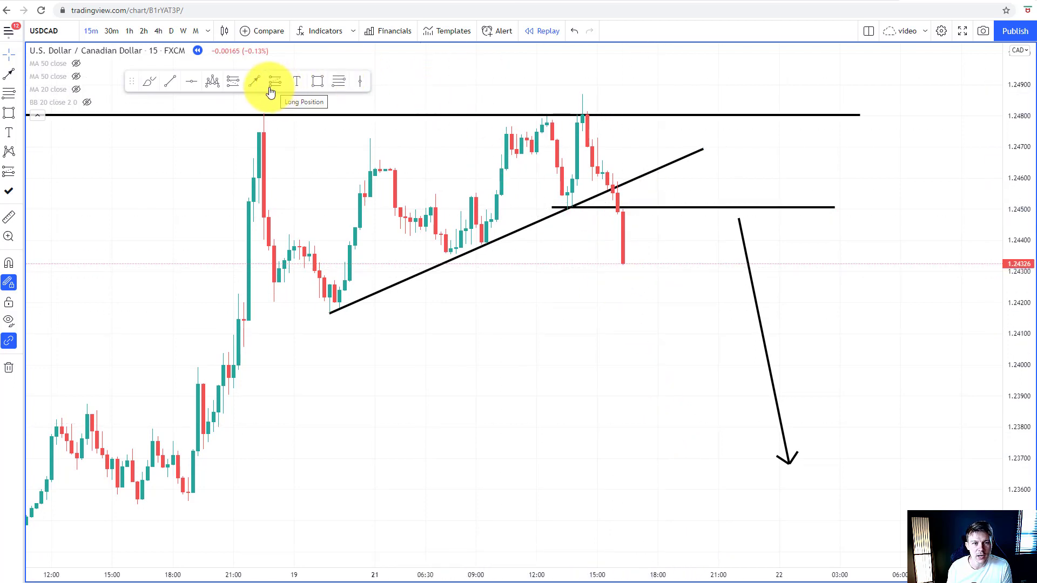
Draw a short horizontal line at about 1.2468 above the latest candle to mark the stop-loss level
click(232, 86)
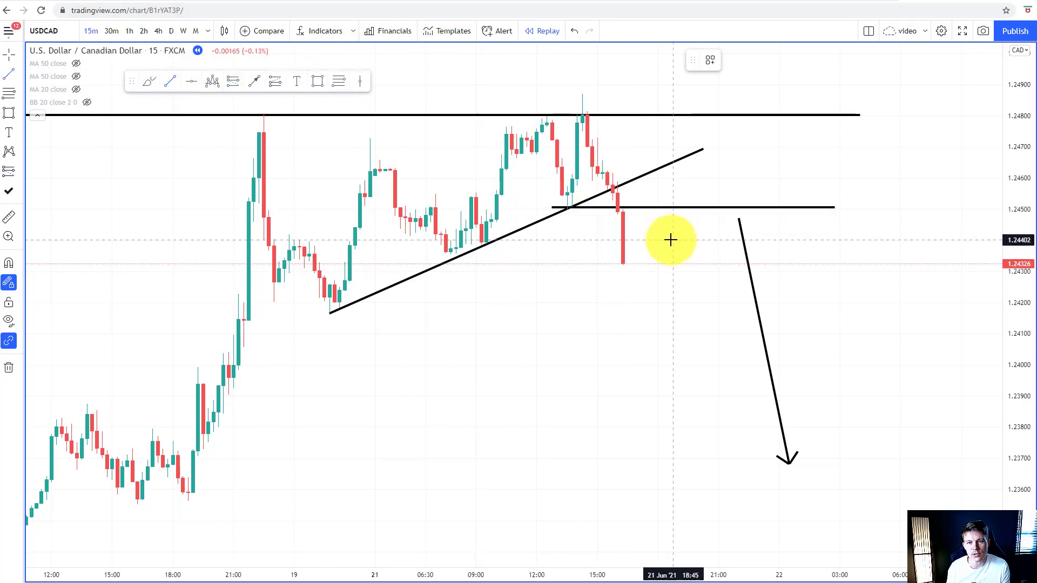
click(623, 155)
click(669, 155)
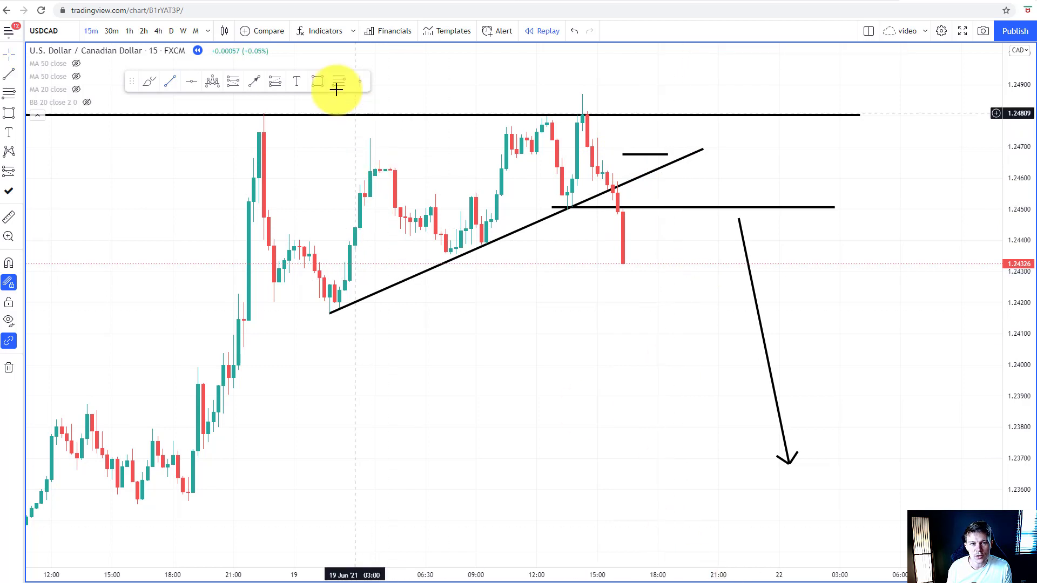
Place a short position at the latest candle's close, entry about 1.2433, and set its stop to 1.24677 at the short marker line
click(234, 87)
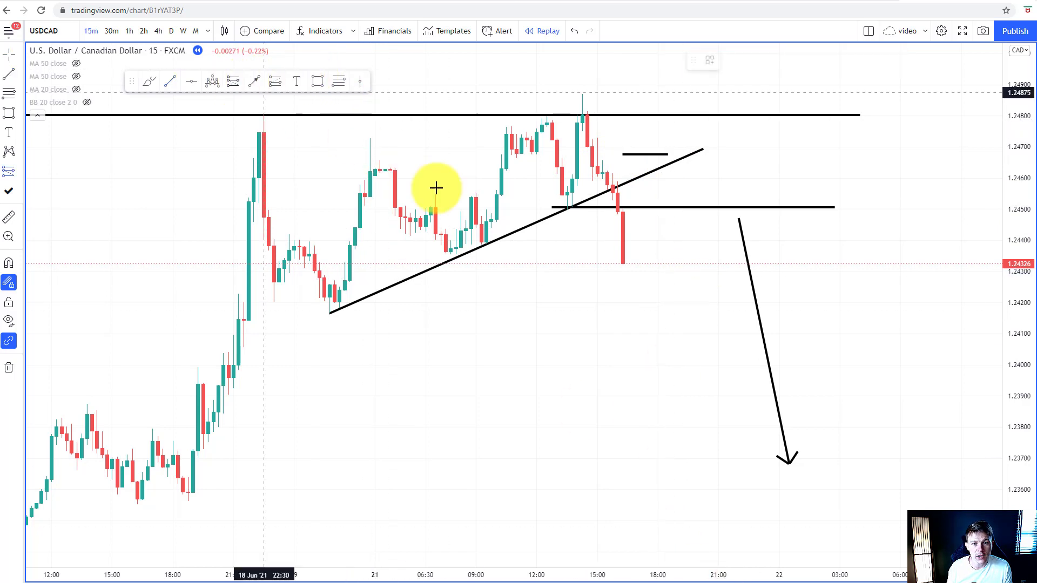
click(626, 263)
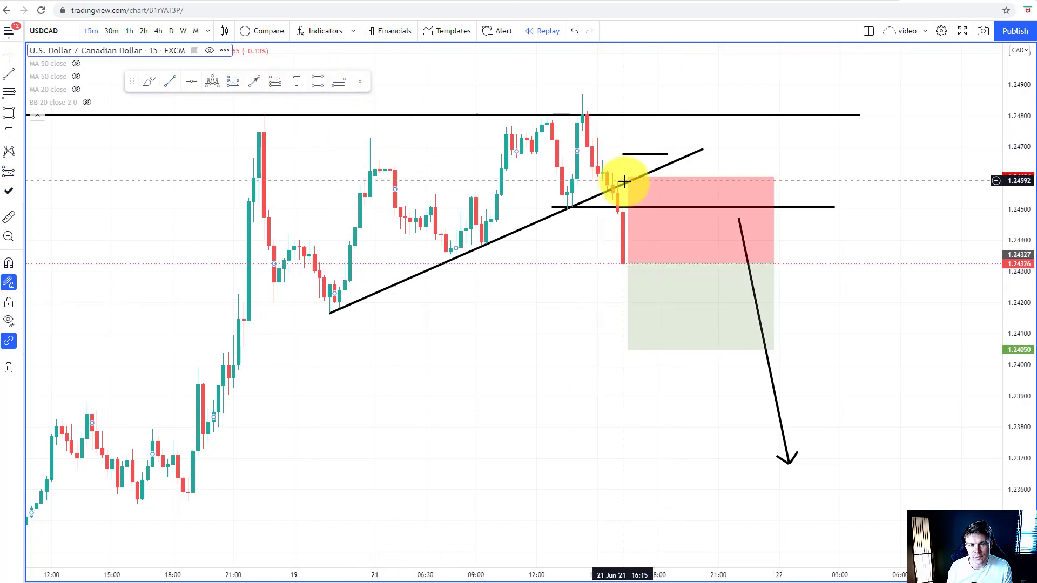
mouse_move(635, 165)
mouse_down()
mouse_move(621, 157)
mouse_move(644, 196)
mouse_move(647, 248)
mouse_move(635, 154)
mouse_up()
click(586, 243)
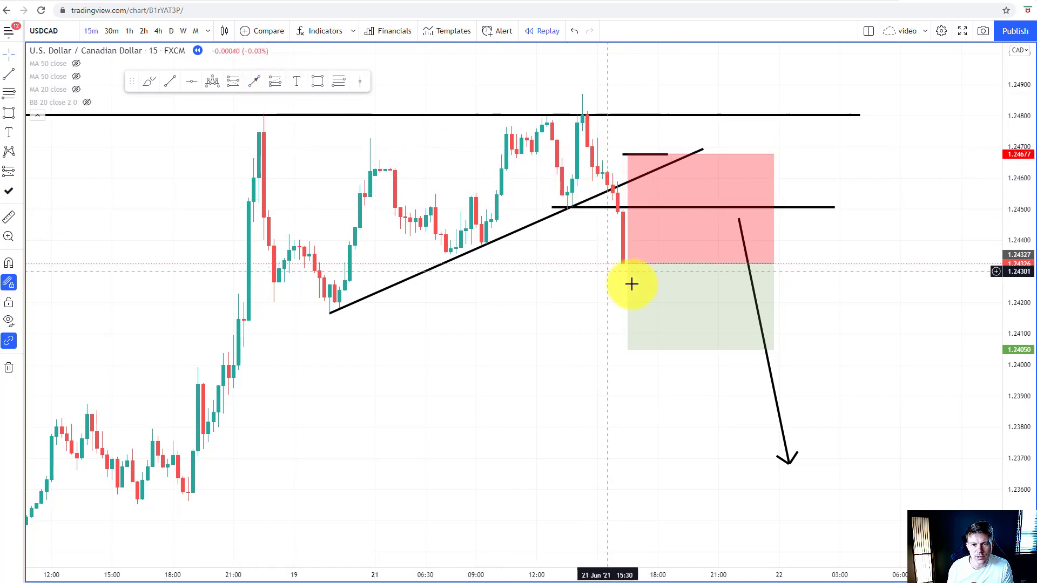
click(639, 144)
Draw horizontal support lines from earlier swing levels at about 1.2386, 1.2355, 1.2344 and 1.2296, extending past the latest candle
scroll(641, 236, down, 3)
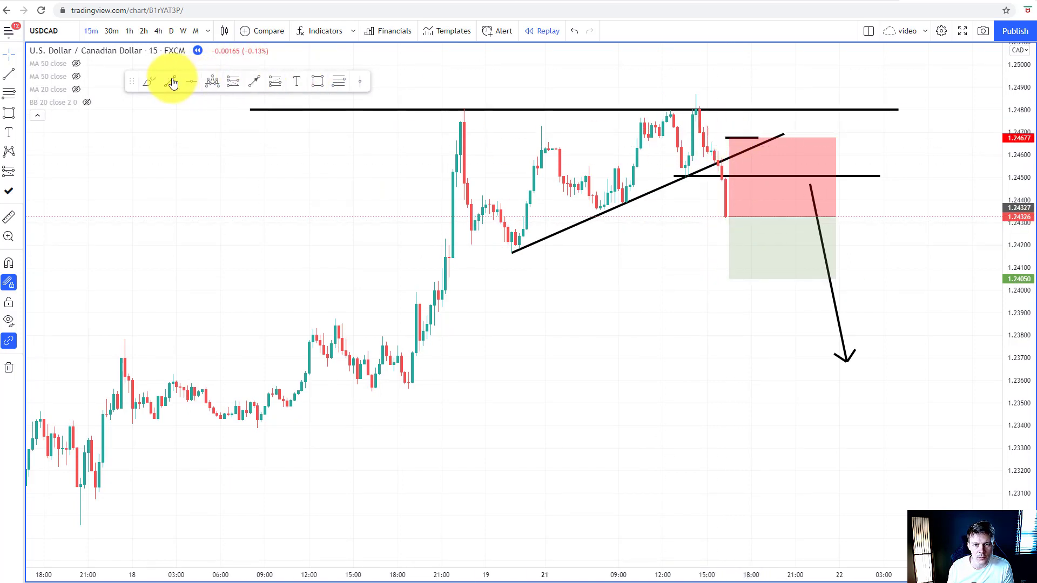
scroll(439, 307, down, 1)
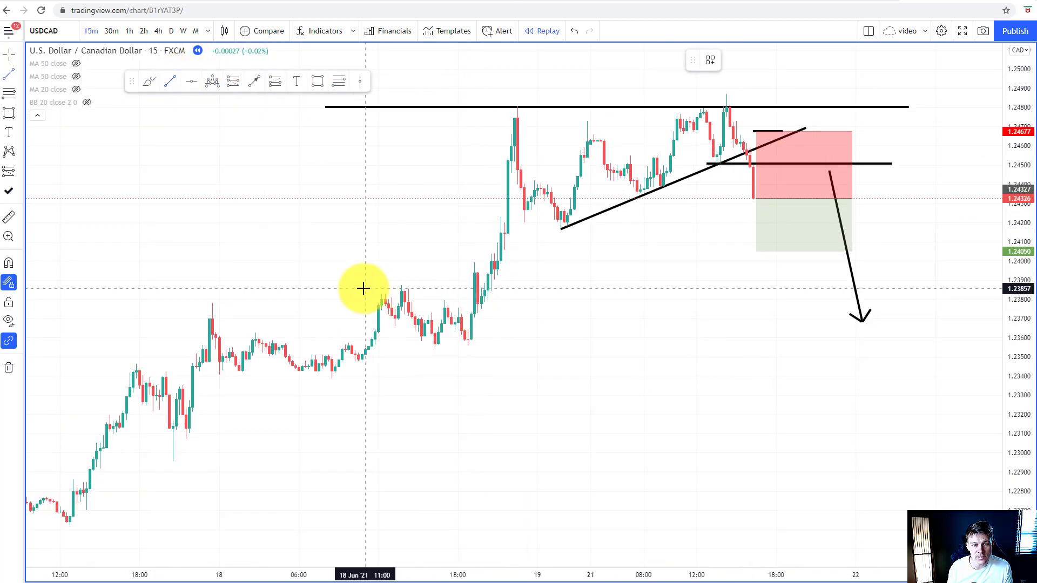
drag(363, 289, 886, 331)
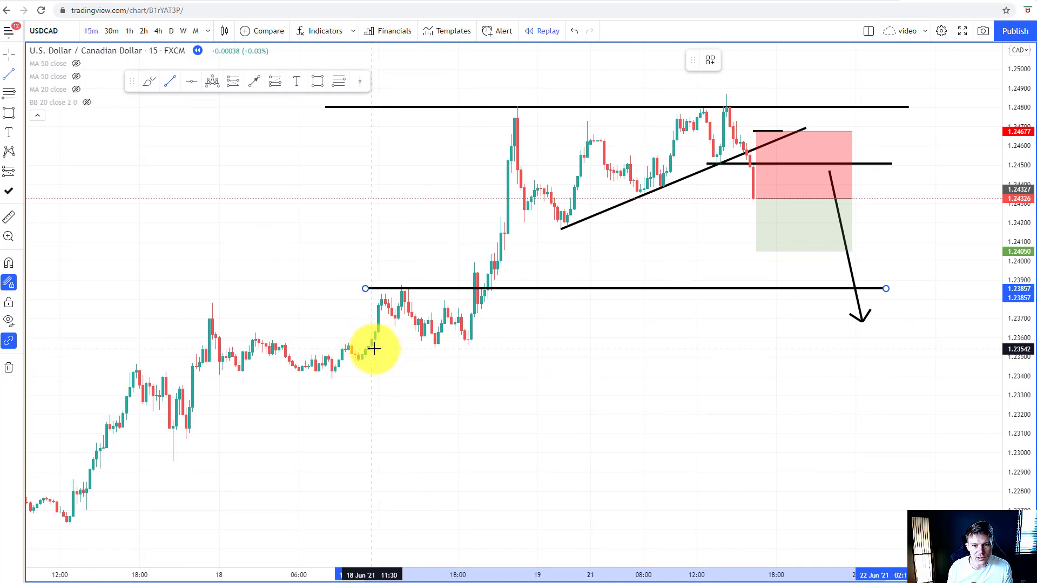
drag(382, 348, 852, 367)
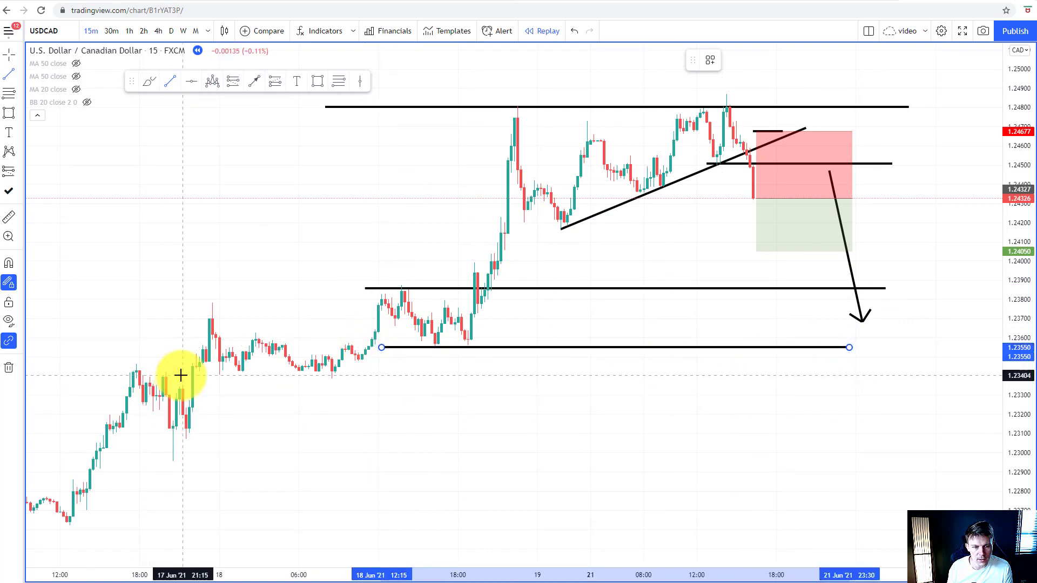
mouse_move(123, 366)
mouse_down()
mouse_move(727, 398)
mouse_move(906, 426)
mouse_up()
scroll(299, 395, down, 1)
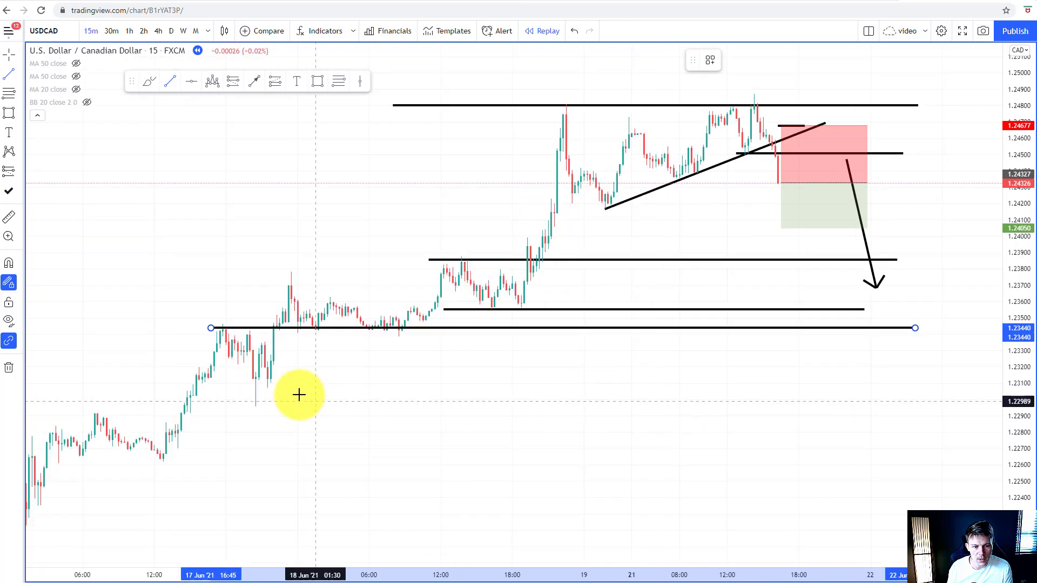
scroll(299, 394, down, 2)
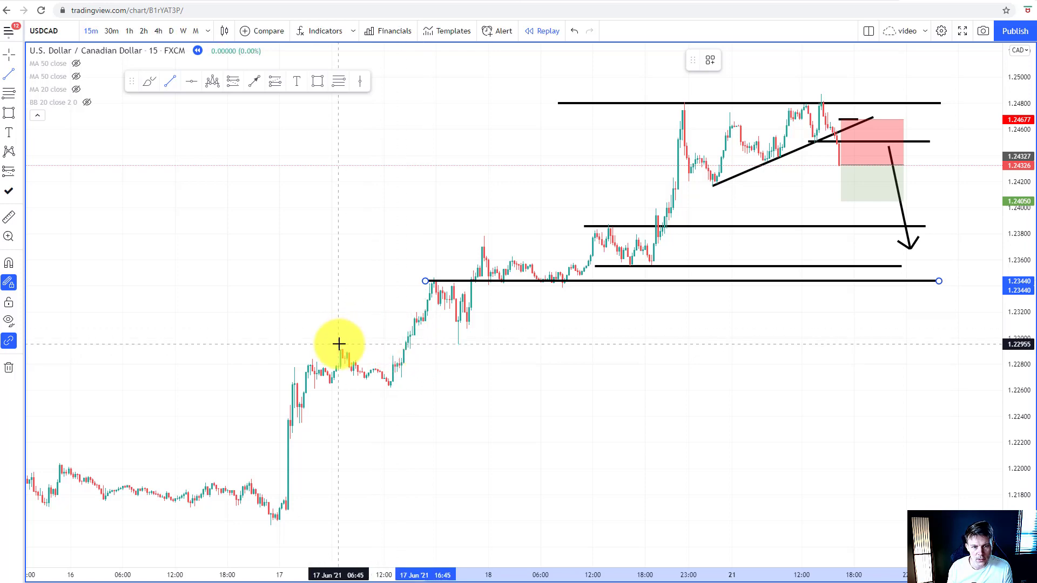
mouse_move(339, 344)
mouse_down()
mouse_move(806, 342)
mouse_move(913, 371)
mouse_up()
Extend the short position's target down to 1.23575, just above the second support line
scroll(761, 416, up, 2)
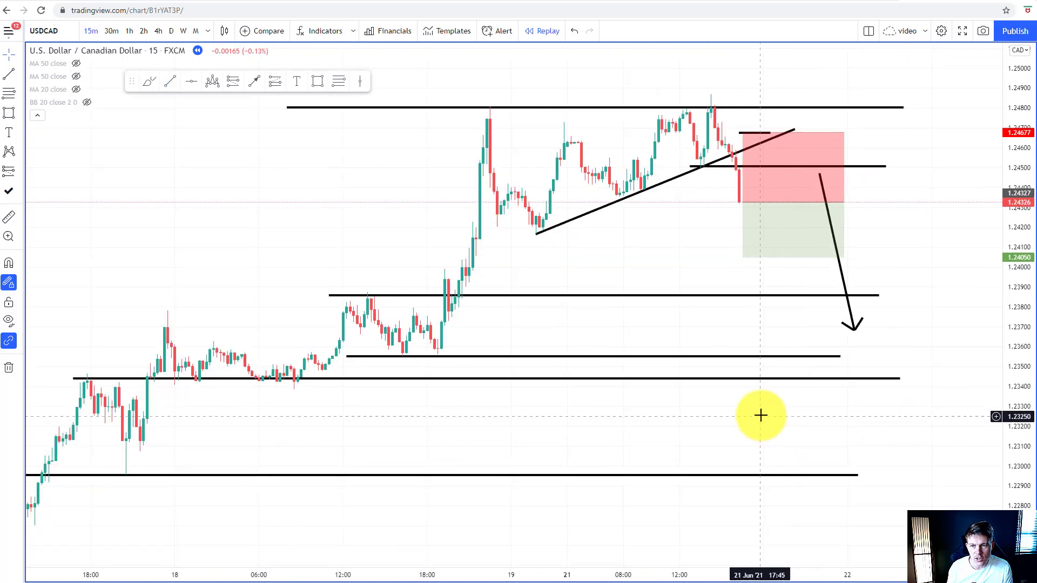
mouse_move(749, 254)
drag(741, 260, 783, 373)
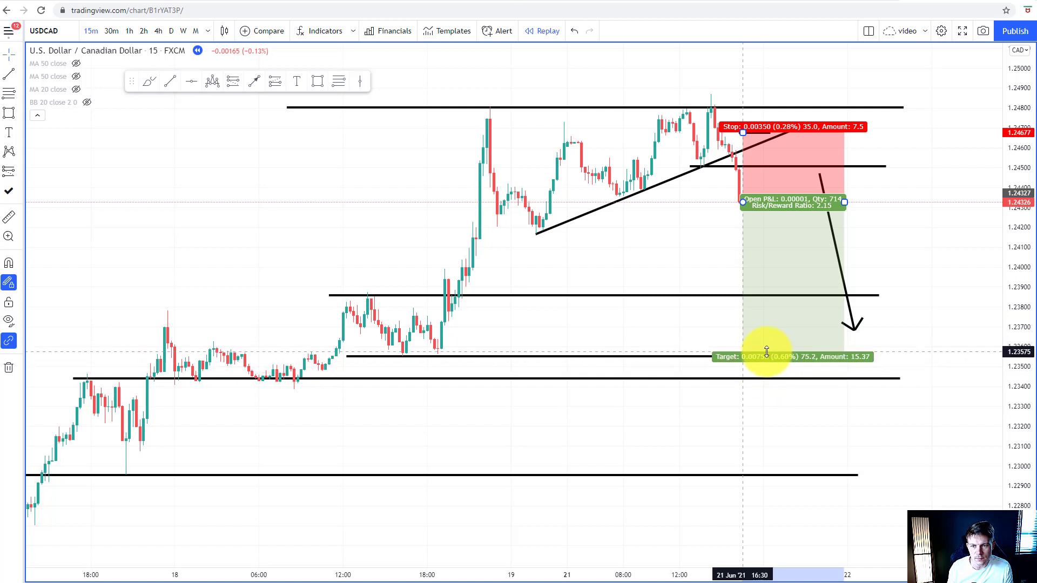
Delete the four horizontal support lines below the price, from about 1.2386 down to 1.2296
click(703, 296)
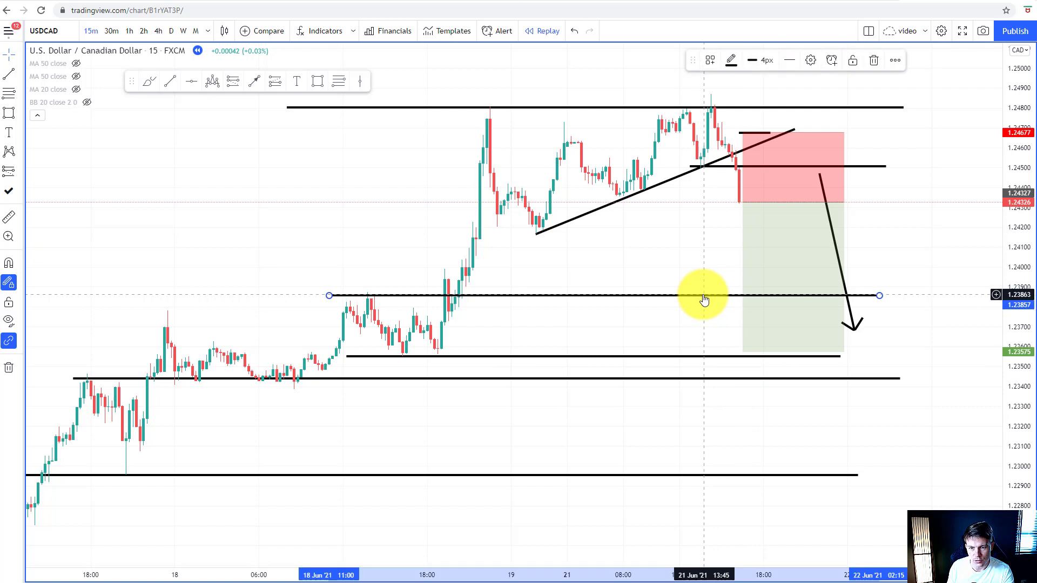
key(Delete)
key(Delete)
click(699, 378)
key(Delete)
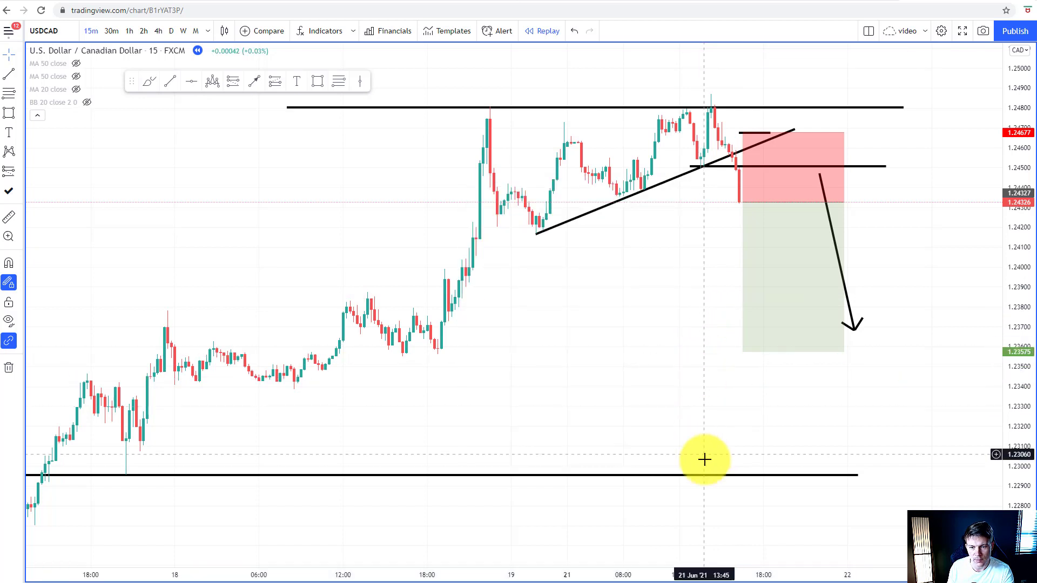
click(713, 475)
key(Delete)
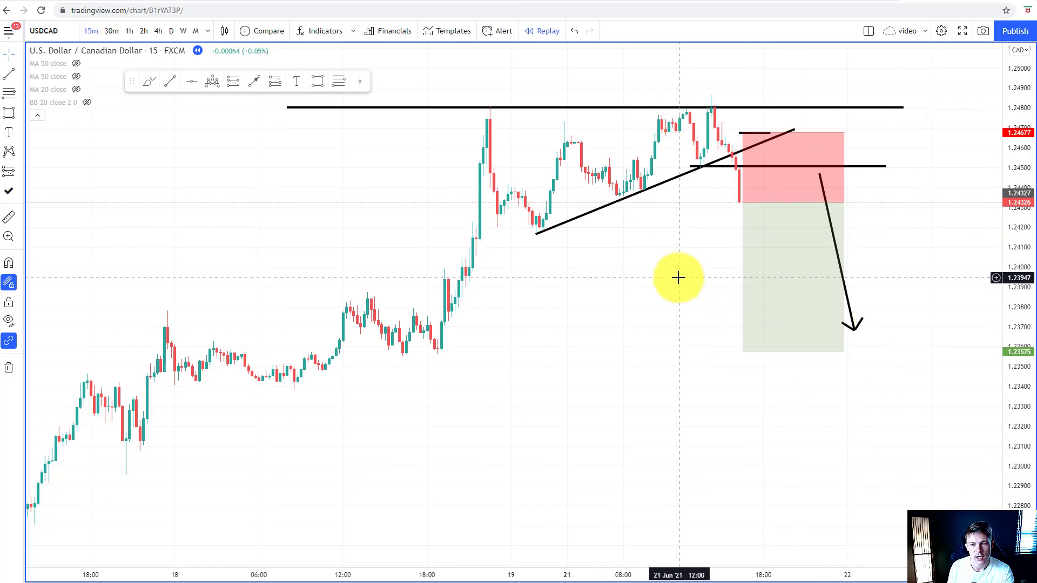
scroll(685, 324, up, 2)
scroll(696, 372, down, 3)
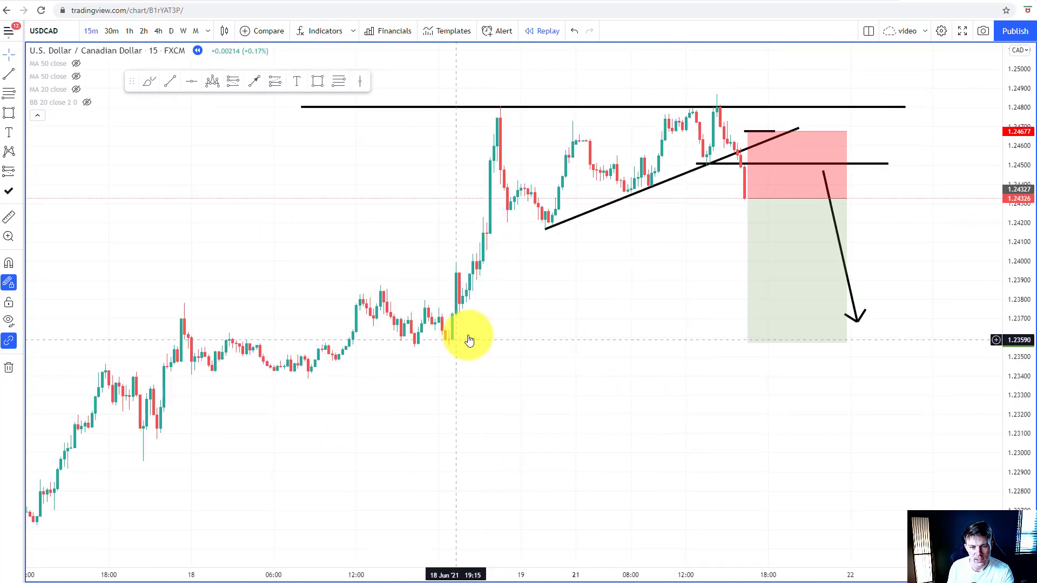
scroll(826, 319, up, 3)
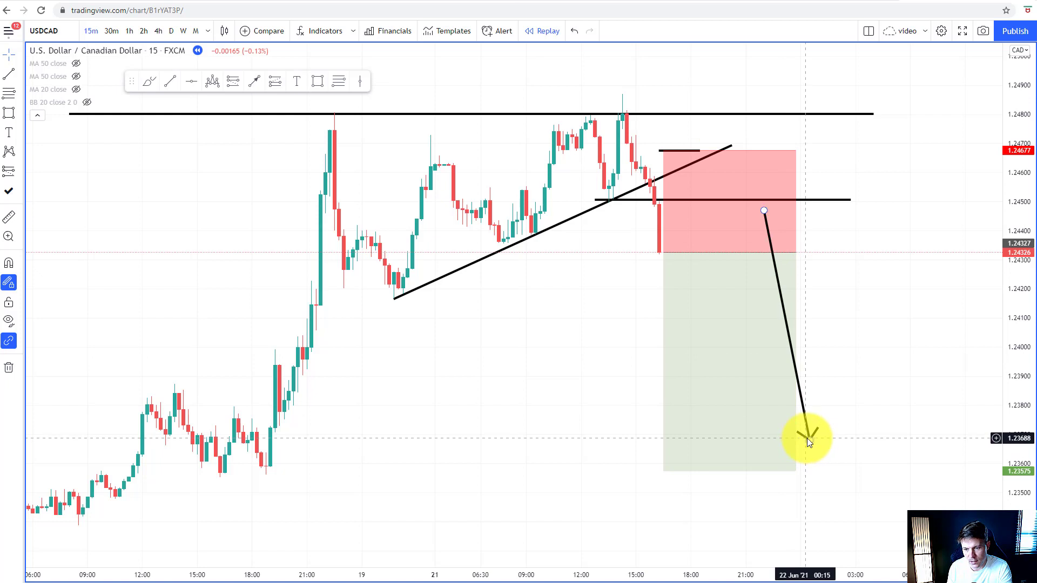
Remove the downward projection arrow and extend the short position's time span well past the latest candle
key(ctrl+z)
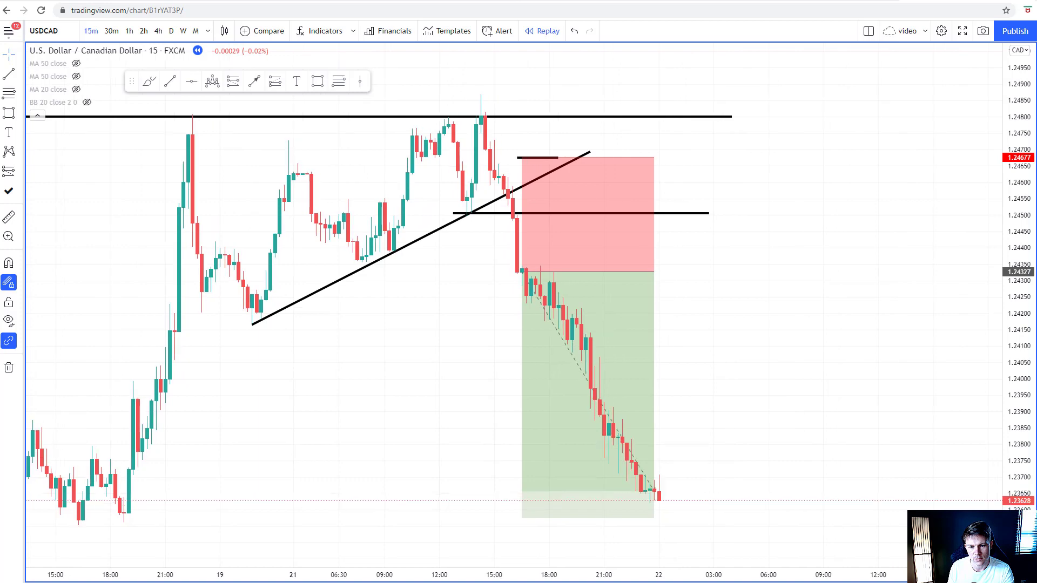
click(616, 261)
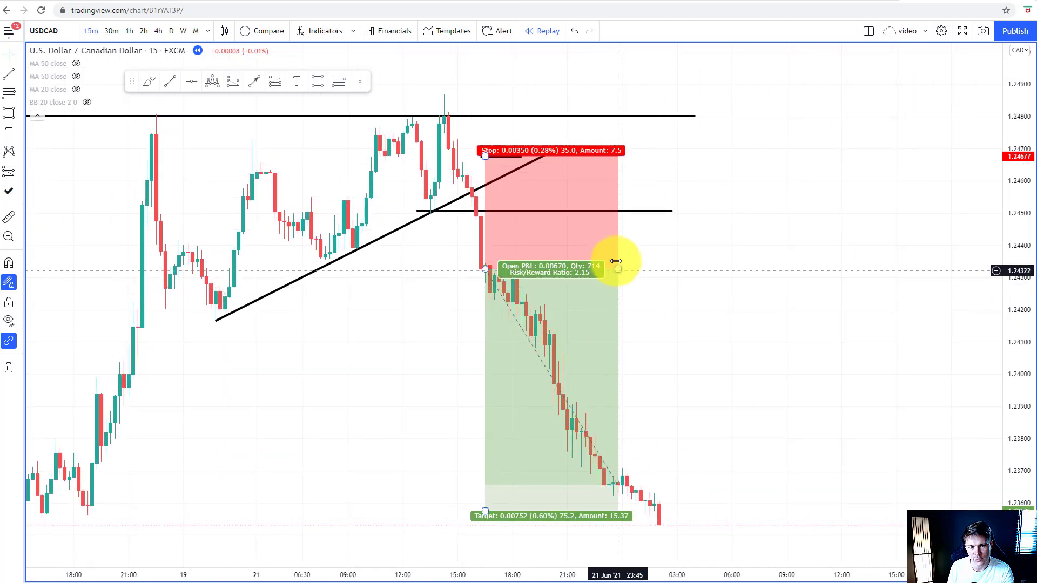
drag(619, 267, 842, 267)
scroll(843, 297, down, 2)
click(621, 156)
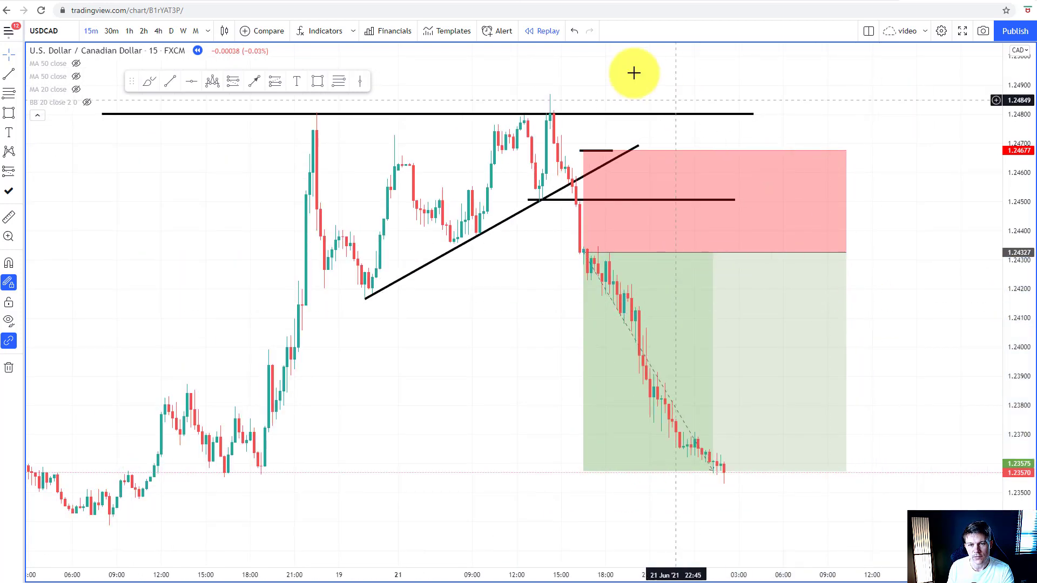
Draw two horizontal support lines from earlier swing levels at about 1.2357 and 1.2341, extending past the latest candle
scroll(859, 534, down, 2)
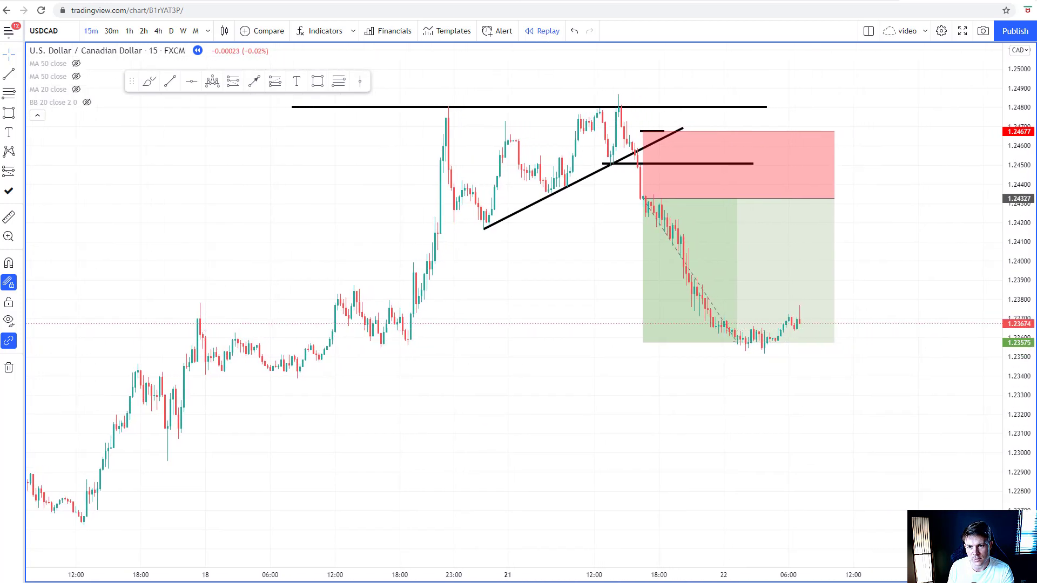
scroll(761, 470, up, 3)
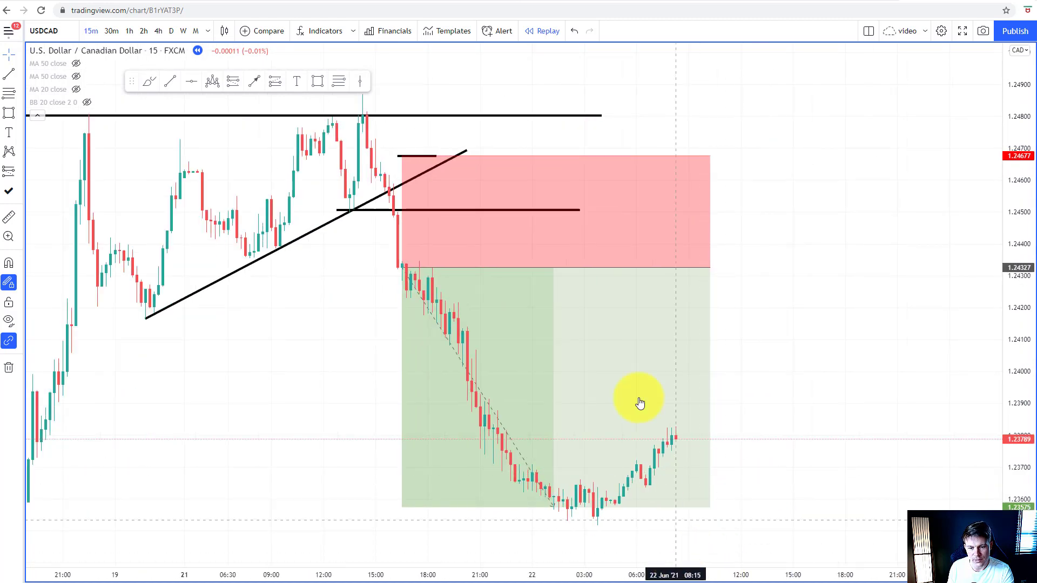
scroll(357, 142, down, 1)
scroll(357, 142, down, 1)
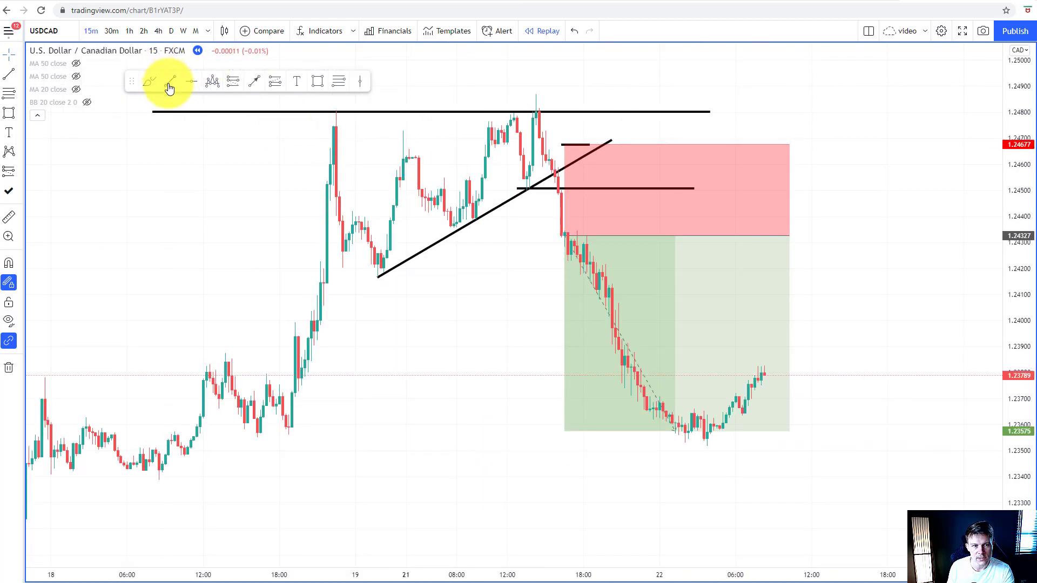
scroll(497, 394, down, 2)
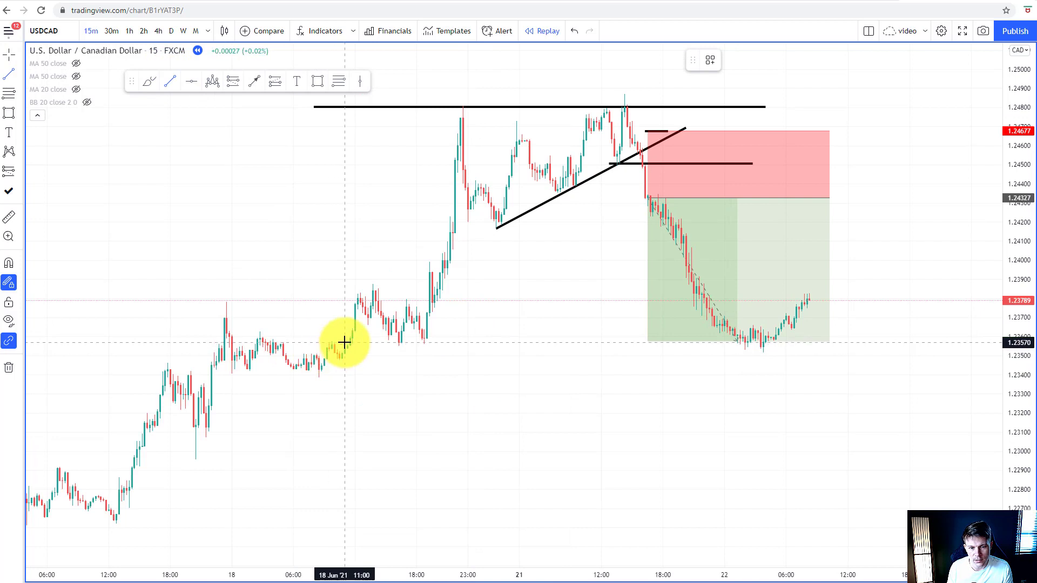
mouse_move(344, 342)
mouse_down()
mouse_move(833, 388)
mouse_move(851, 342)
mouse_up()
scroll(432, 415, down, 2)
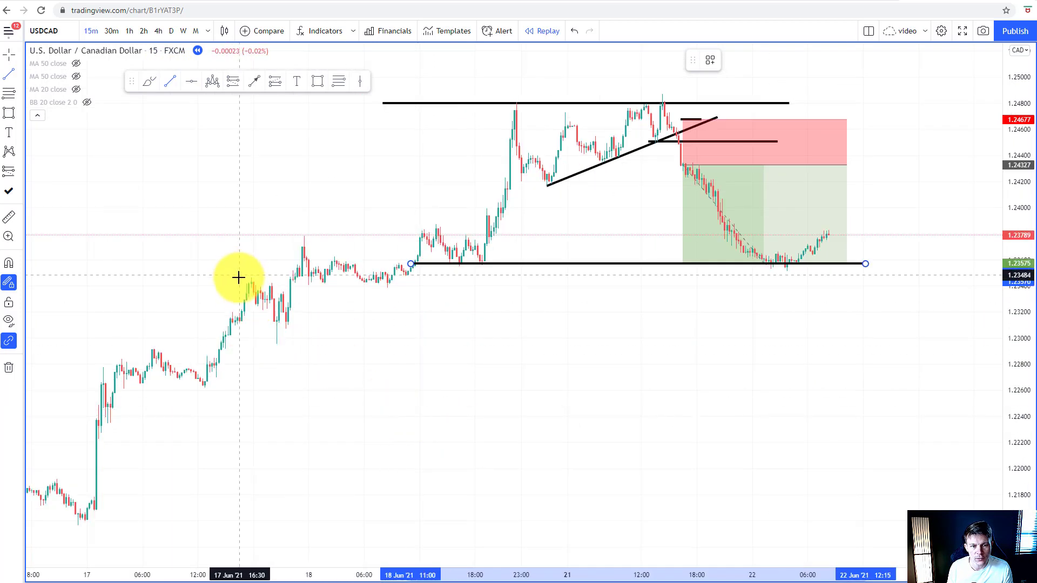
drag(238, 278, 882, 319)
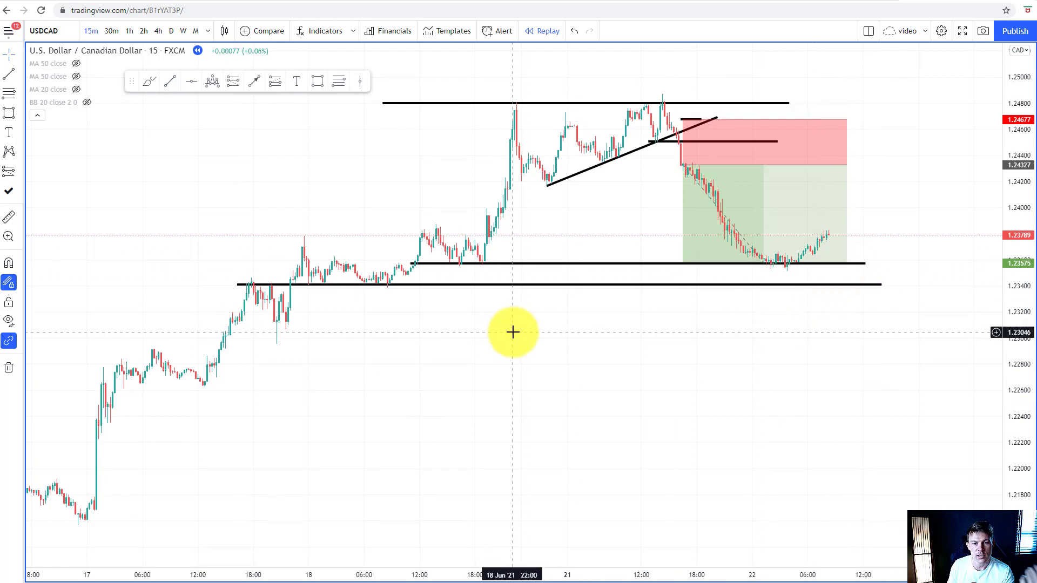
scroll(756, 432, up, 2)
right_click(879, 278)
click(695, 491)
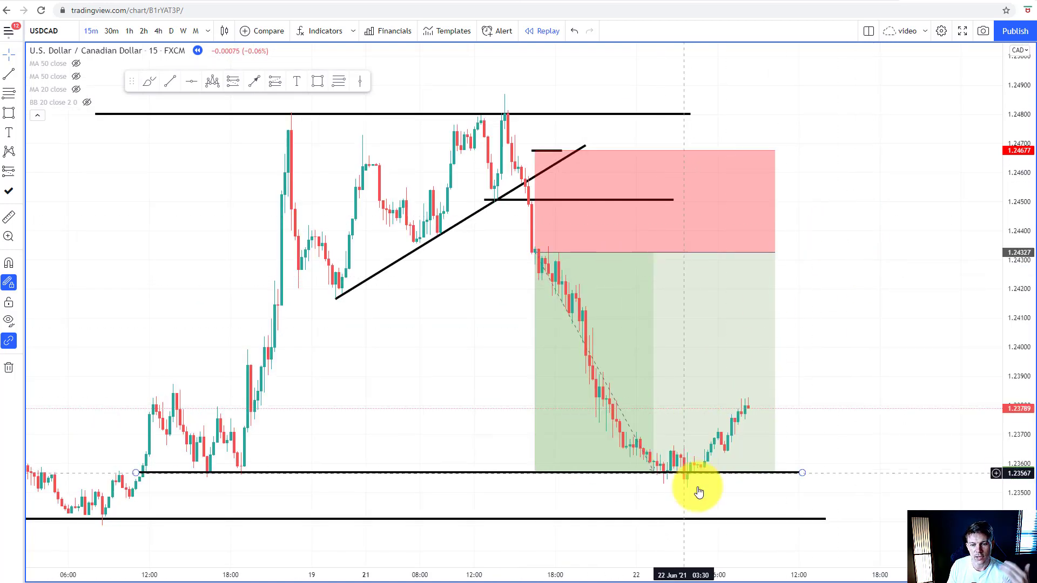
scroll(709, 470, down, 2)
scroll(709, 470, up, 1)
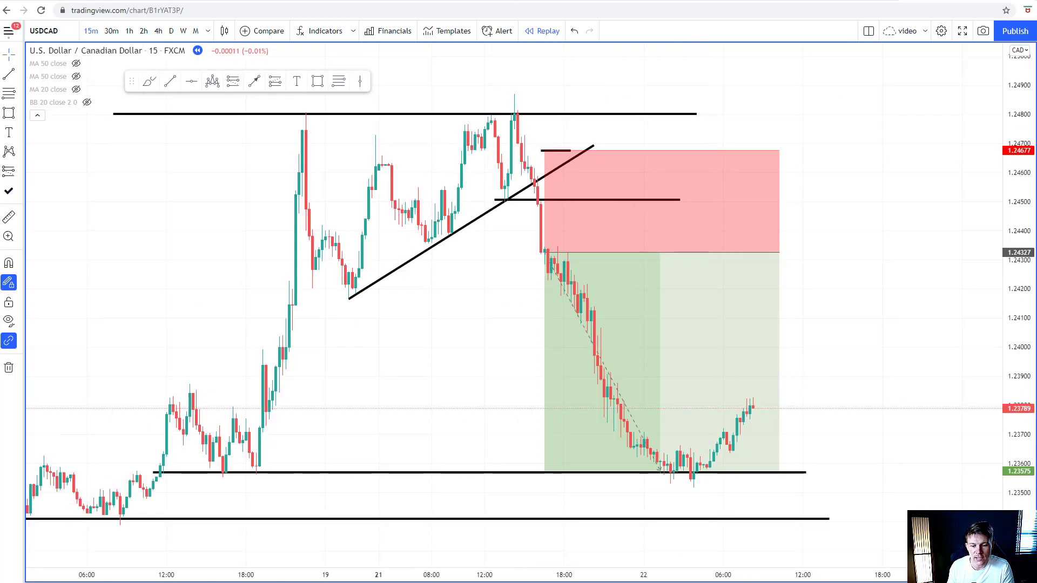
scroll(783, 576, down, 1)
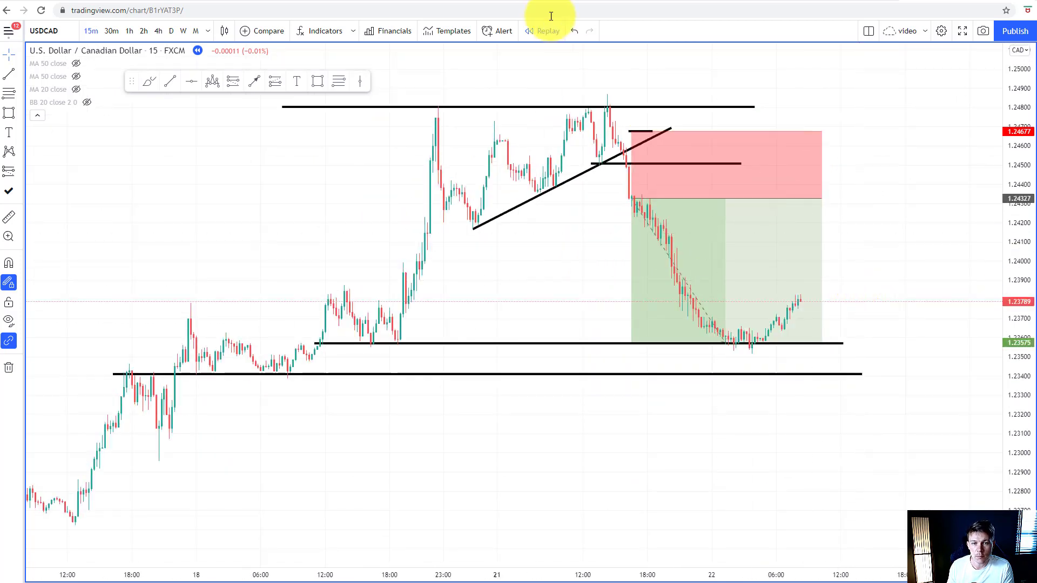
Draw a downward arrow from about 1.2373 to the lower support line and an upward arrow from the recent low to about 1.2388
click(832, 314)
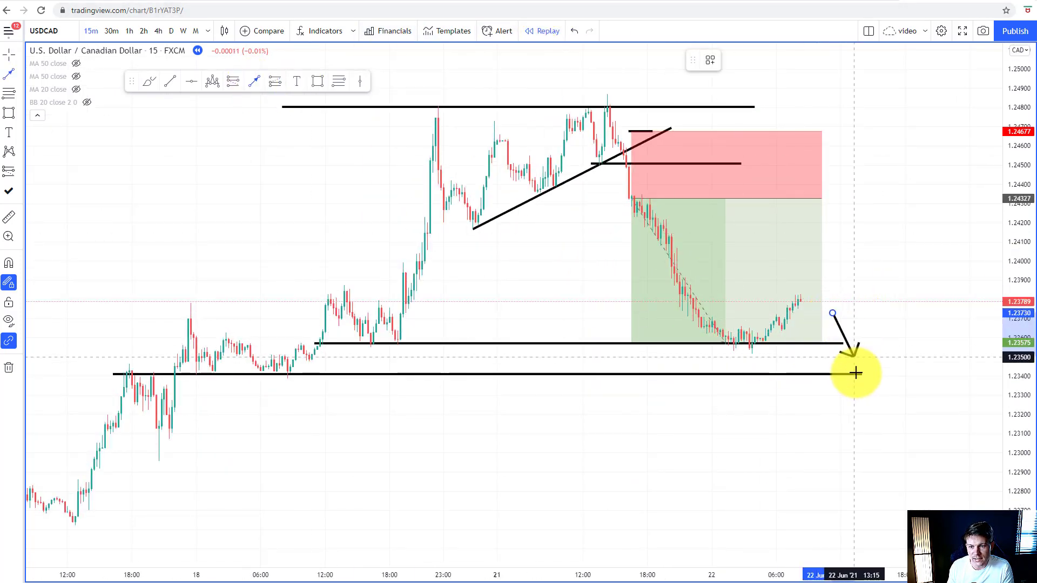
click(856, 371)
drag(746, 357, 757, 303)
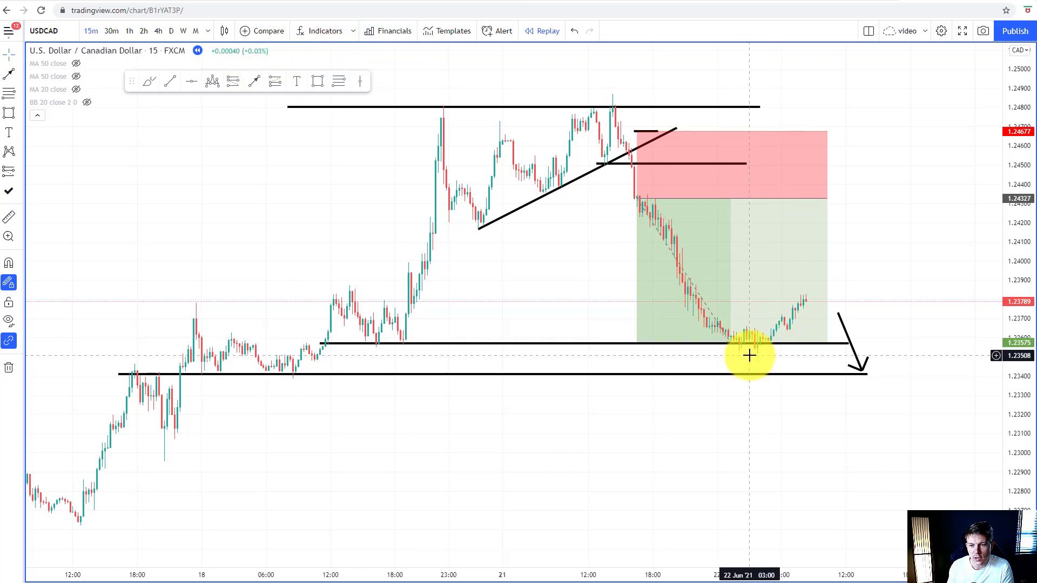
drag(747, 354, 689, 324)
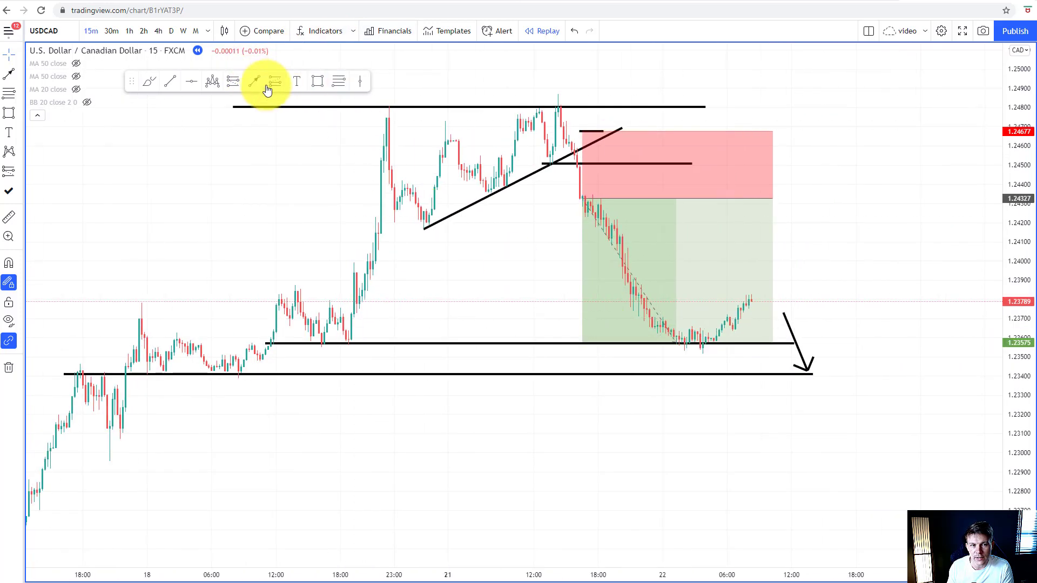
click(700, 357)
click(785, 285)
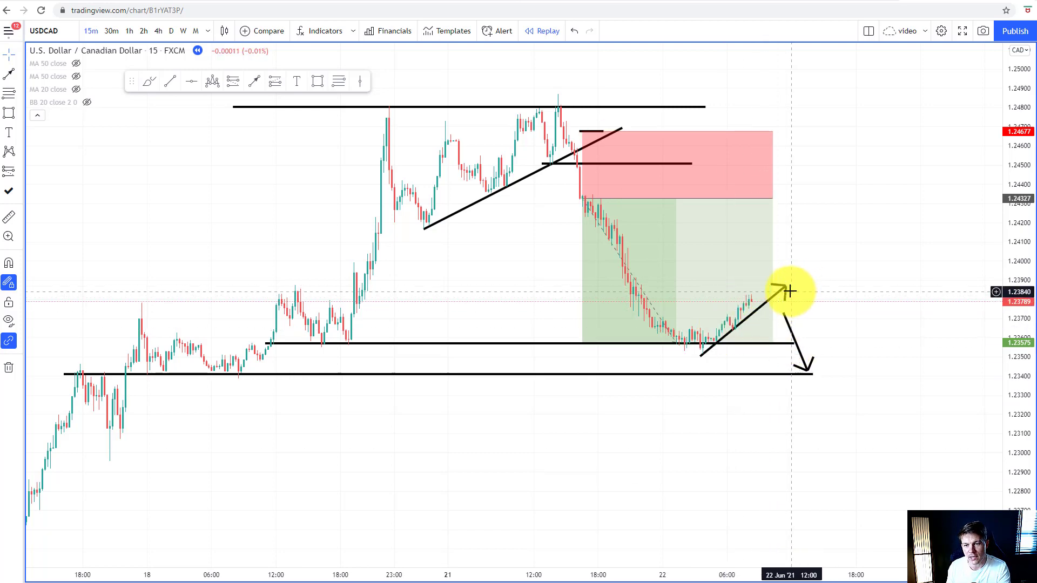
Remove the upward and downward projection arrows near the latest candles
key(ctrl+z)
key(Delete)
scroll(827, 313, up, 3)
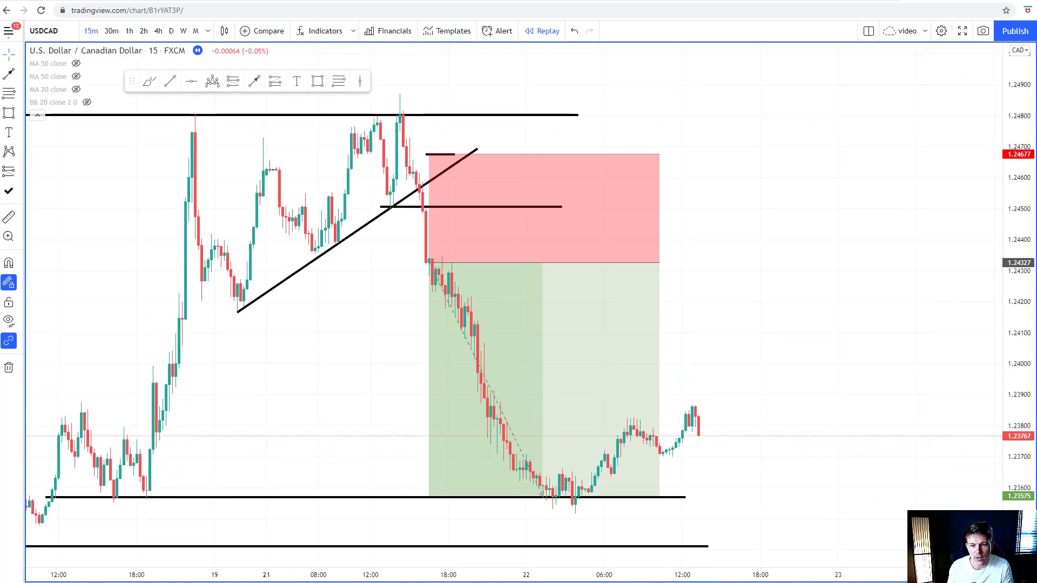
scroll(788, 534, down, 3)
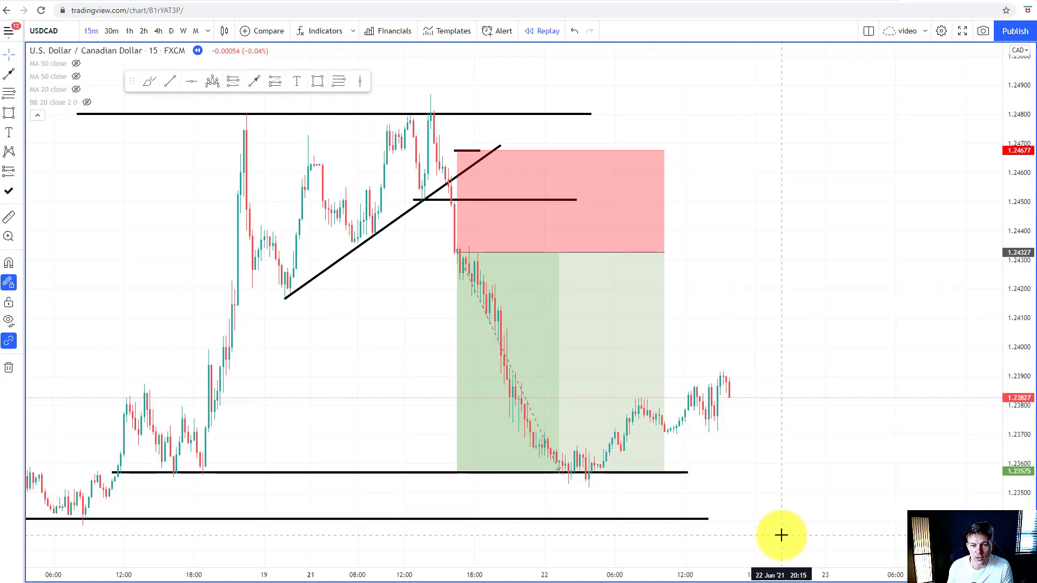